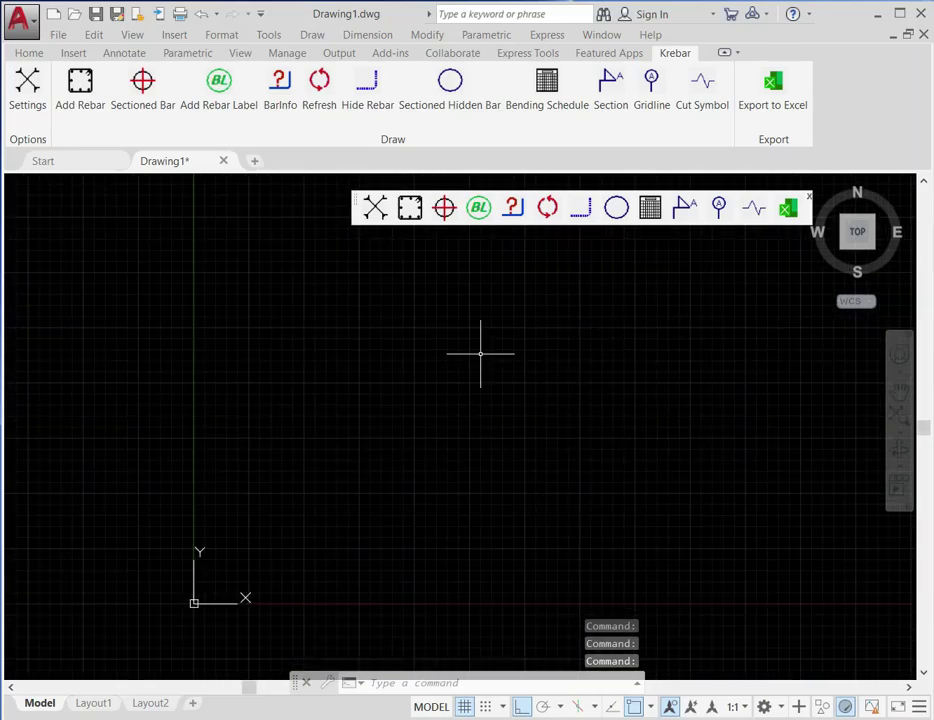
# Step: Add a straight shape-code-20 rebar of three 12 mm bars, drawn horizontally from left to right
pyautogui.scroll(2, 591, 367)
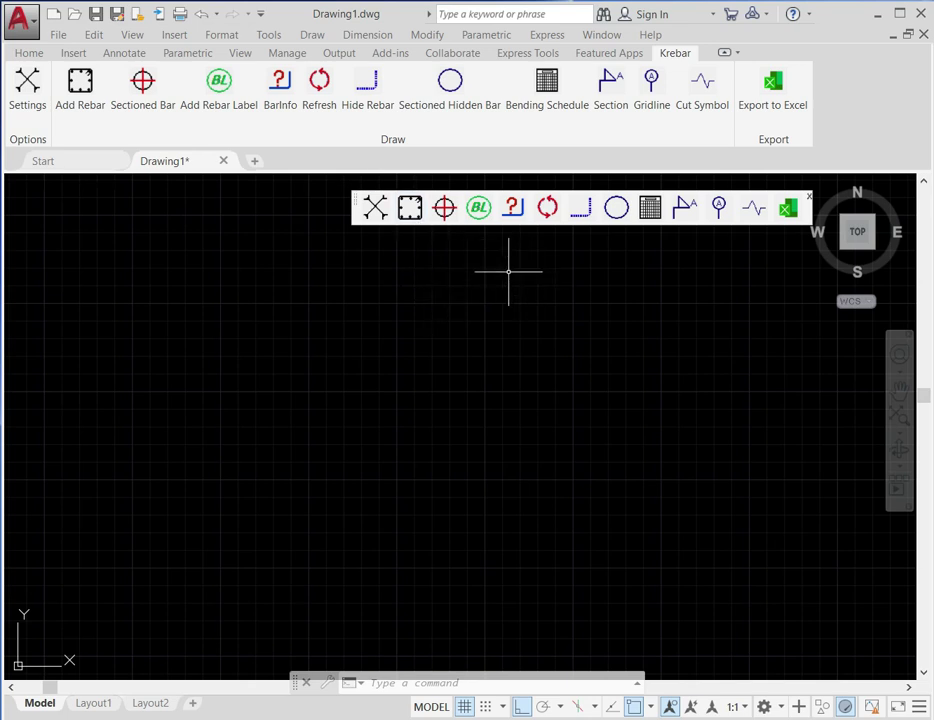
pyautogui.scroll(-4, 463, 306)
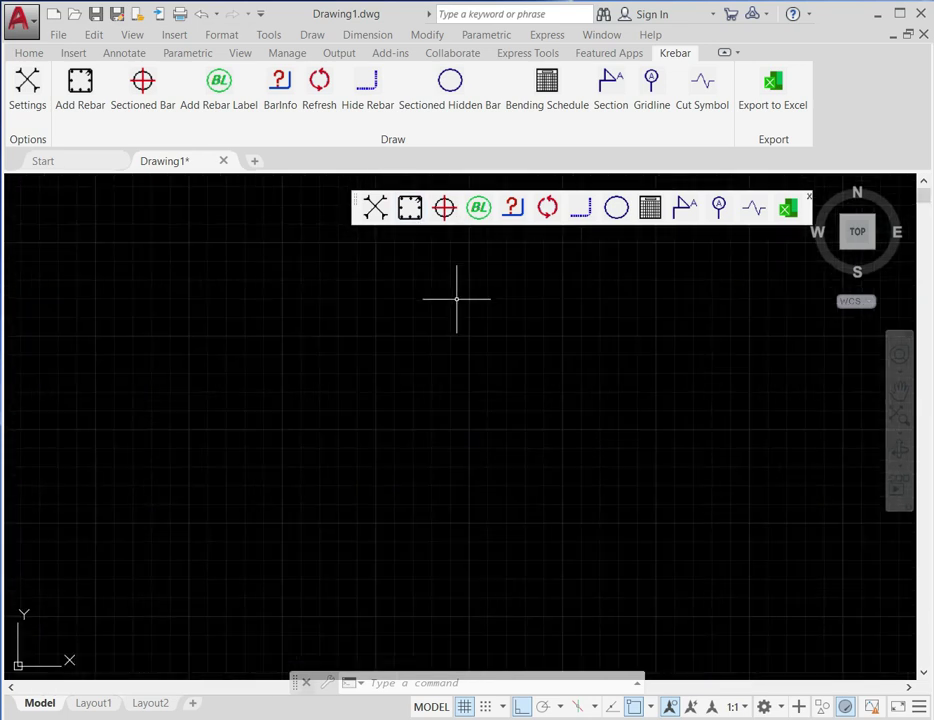
pyautogui.scroll(-5, 475, 340)
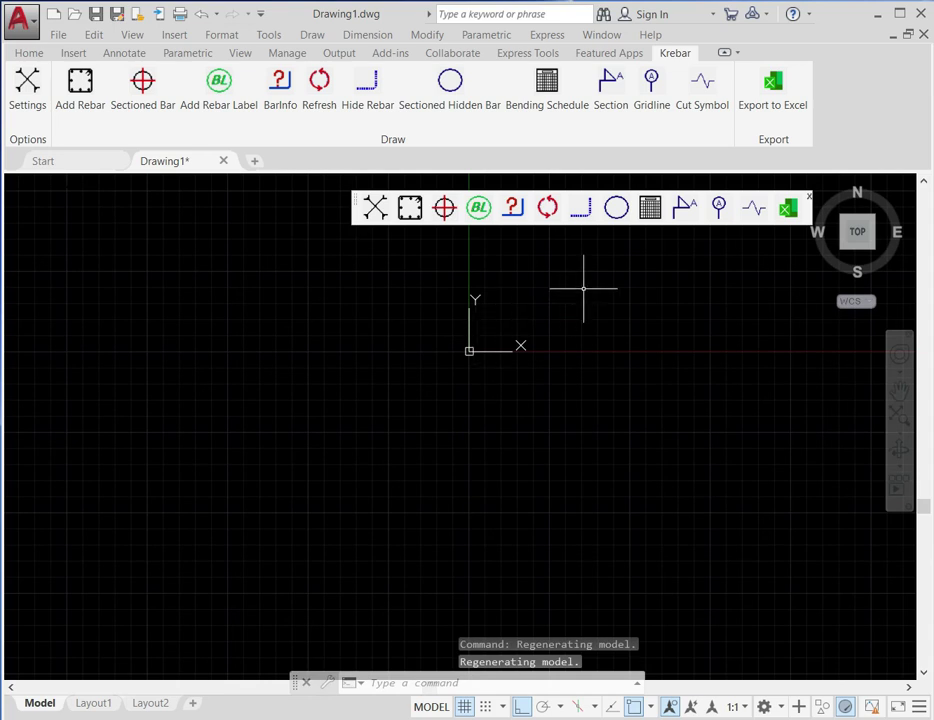
pyautogui.scroll(6, 550, 317)
pyautogui.scroll(2, 461, 338)
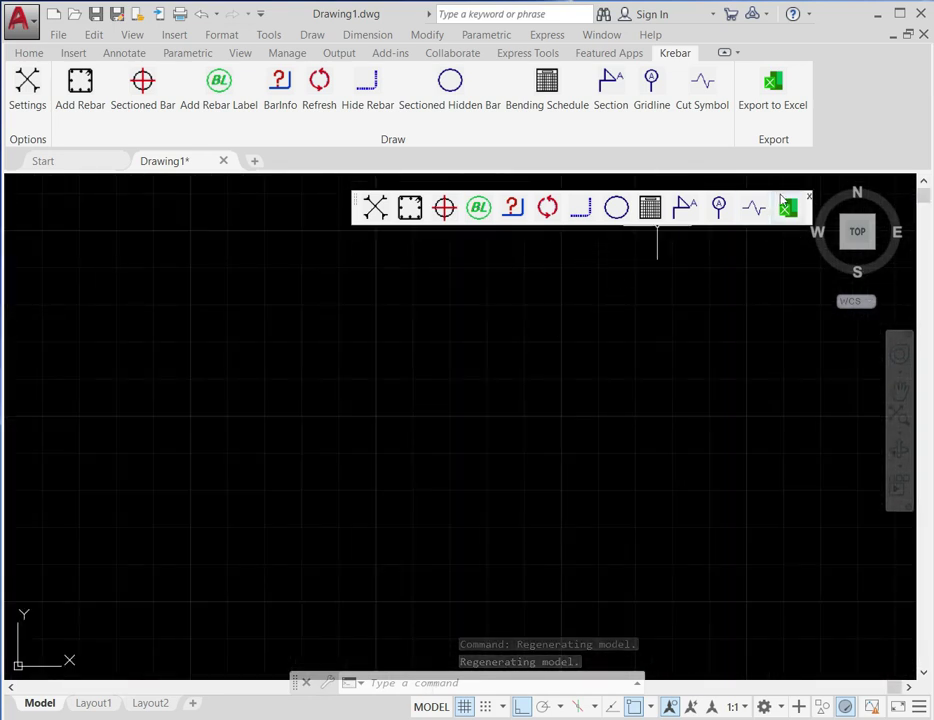
pyautogui.click(410, 208)
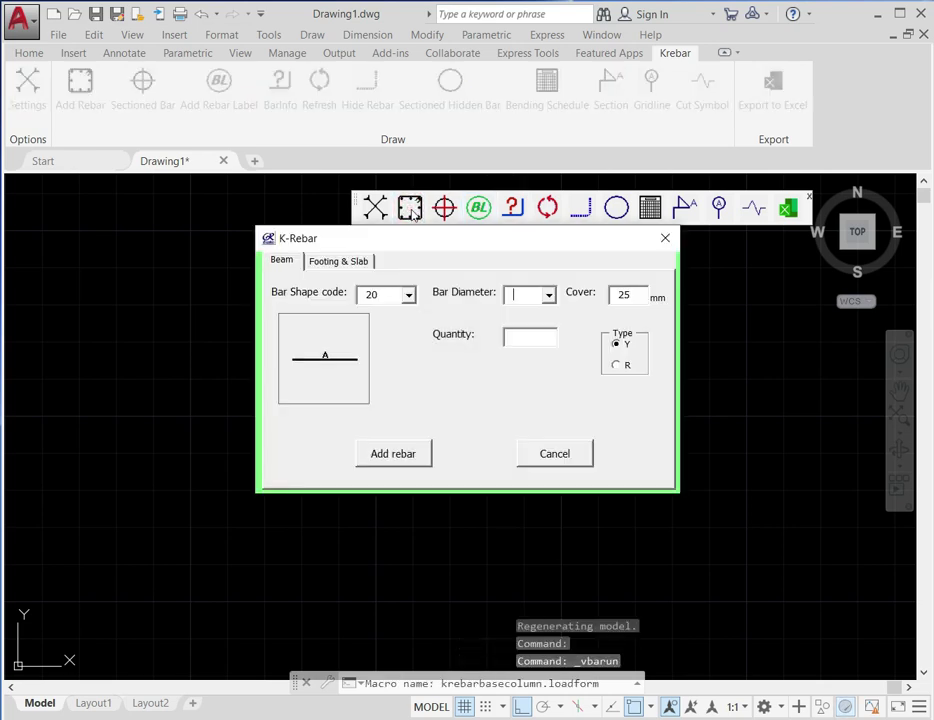
pyautogui.click(548, 294)
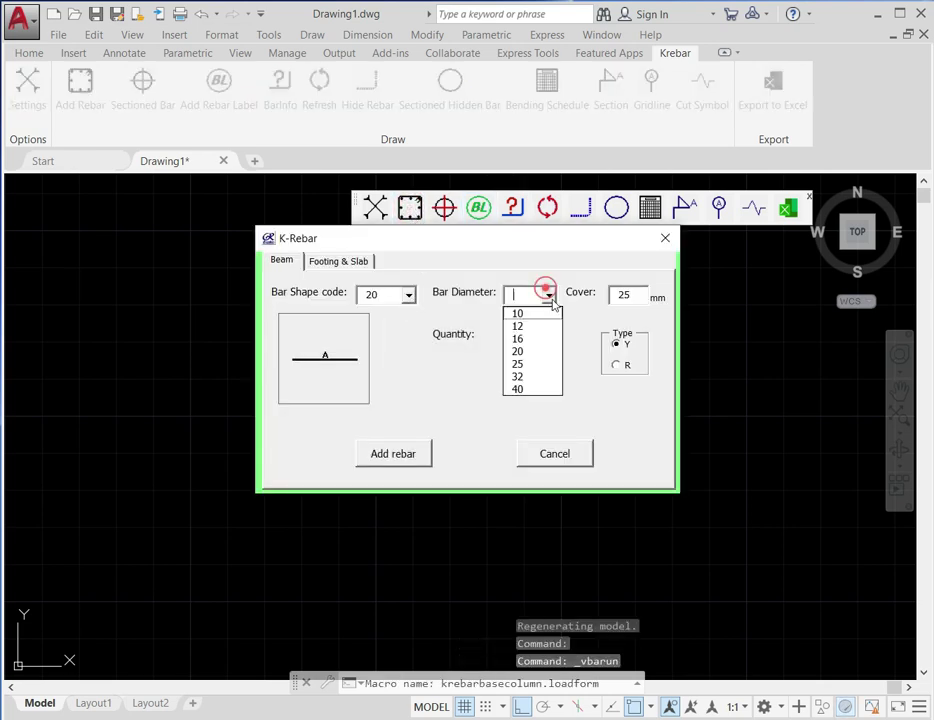
pyautogui.click(540, 324)
pyautogui.click(522, 338)
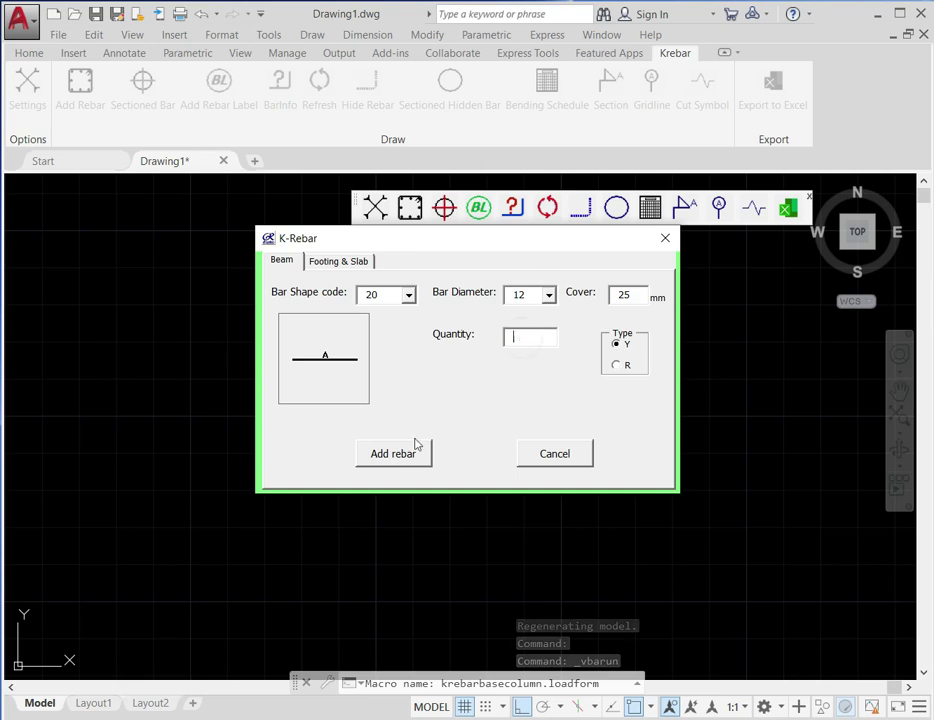
pyautogui.write('3')
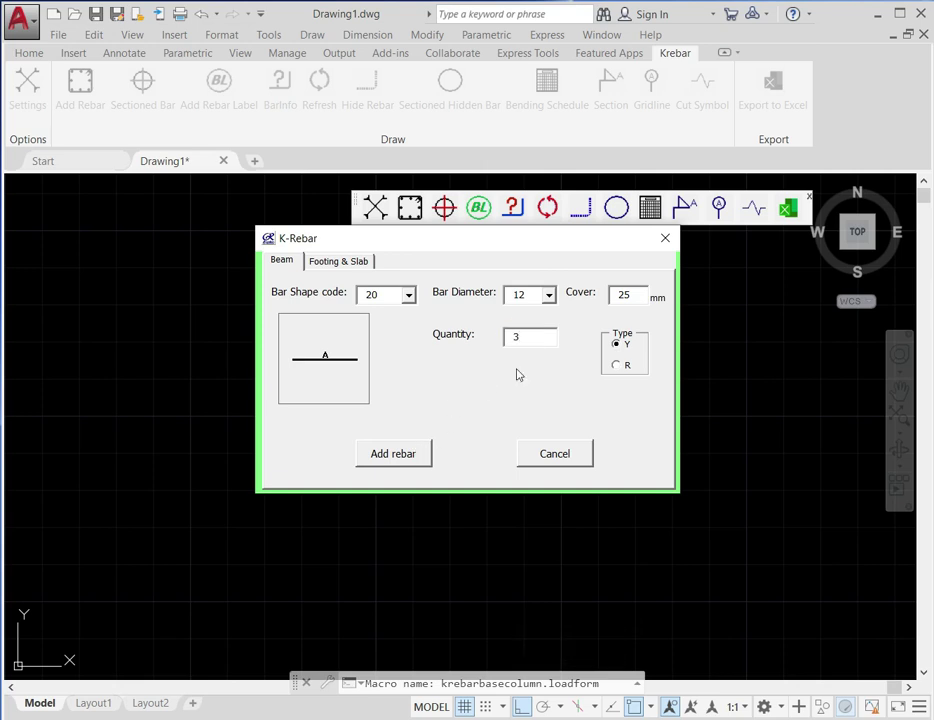
pyautogui.click(416, 458)
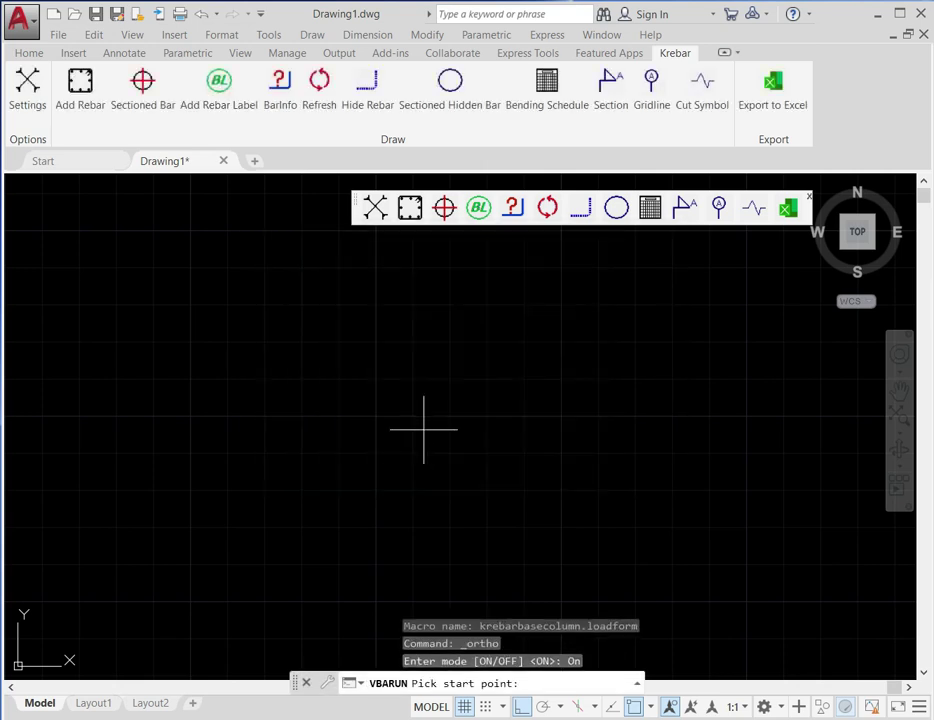
pyautogui.click(246, 377)
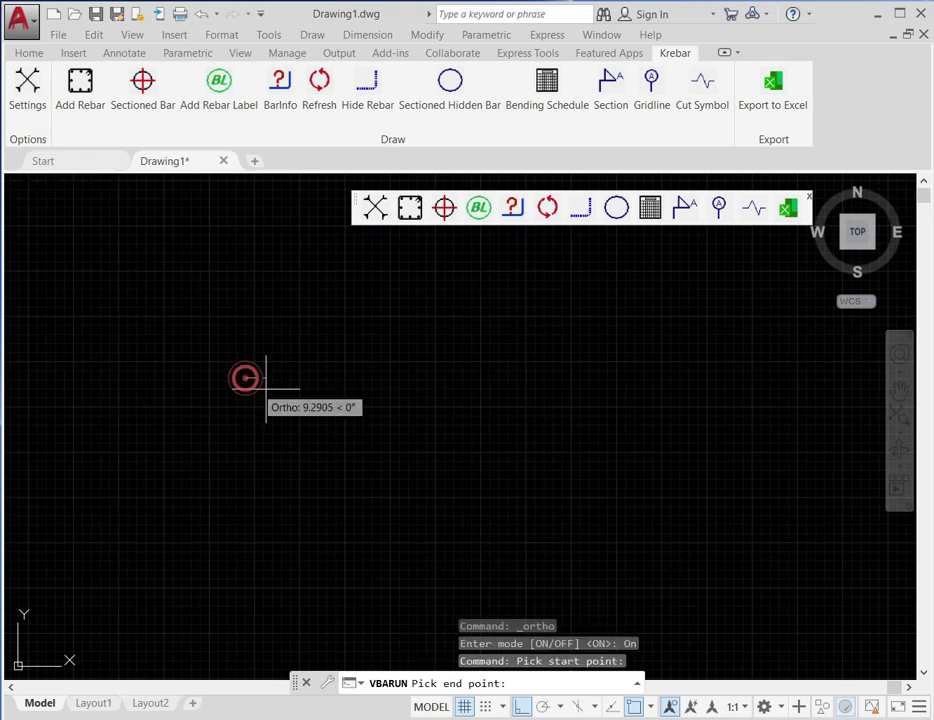
pyautogui.click(783, 378)
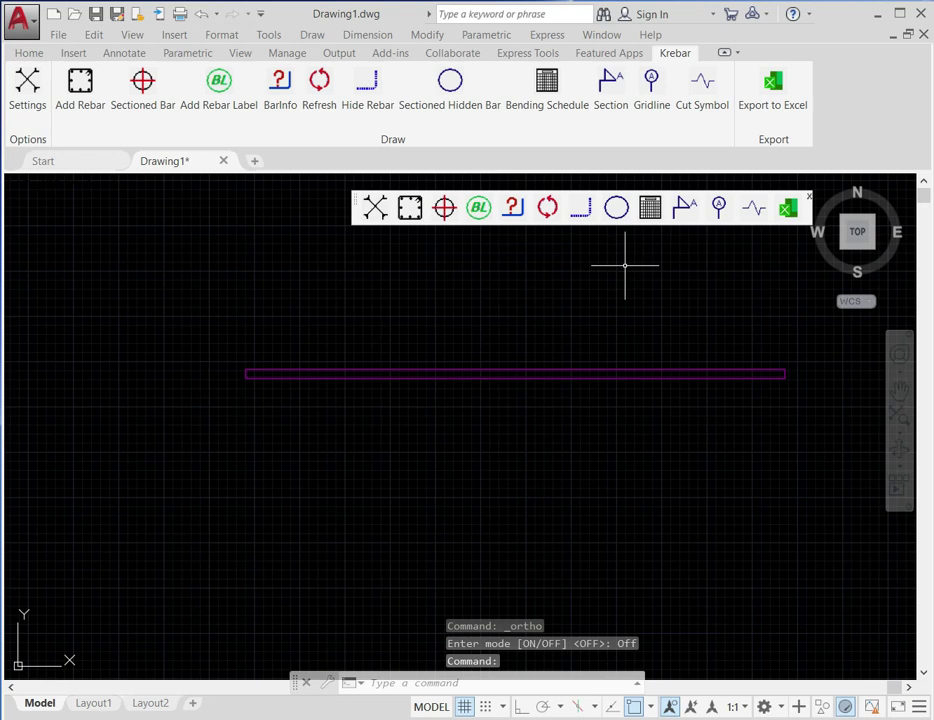
# Step: Place a shape-code-38 rebar of five 10 mm bars below the straight bar, bend facing down
pyautogui.click(411, 208)
pyautogui.click(408, 296)
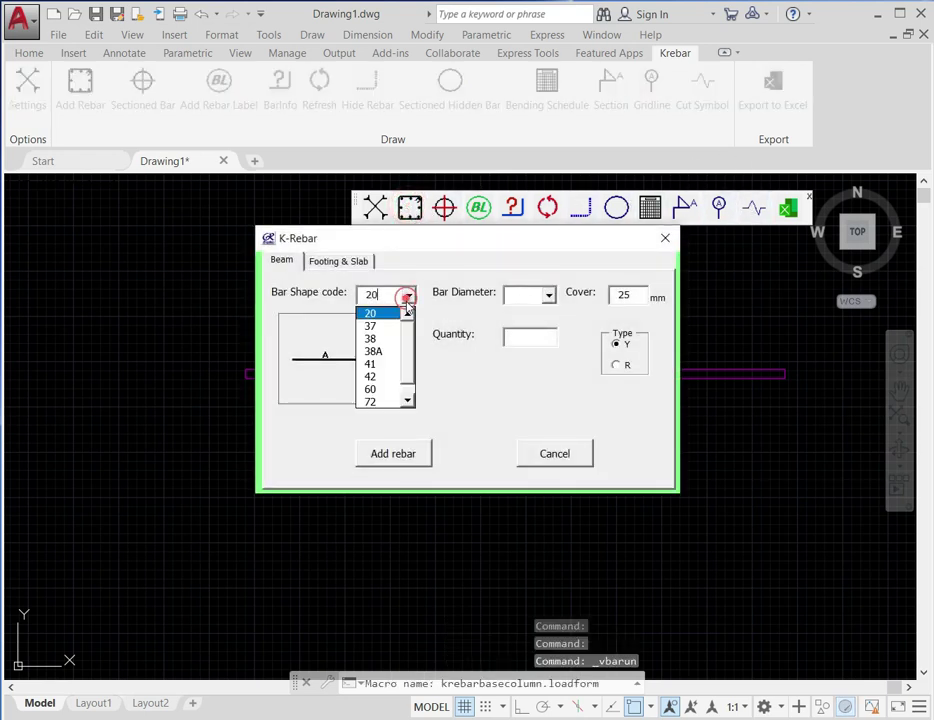
pyautogui.click(384, 340)
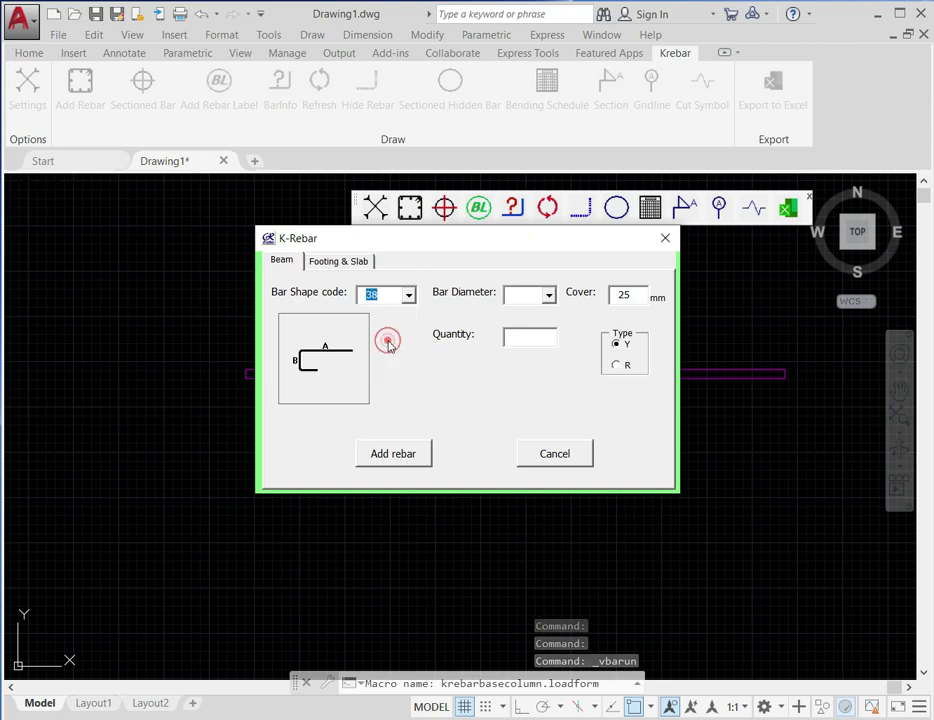
pyautogui.click(549, 295)
pyautogui.click(537, 315)
pyautogui.click(535, 336)
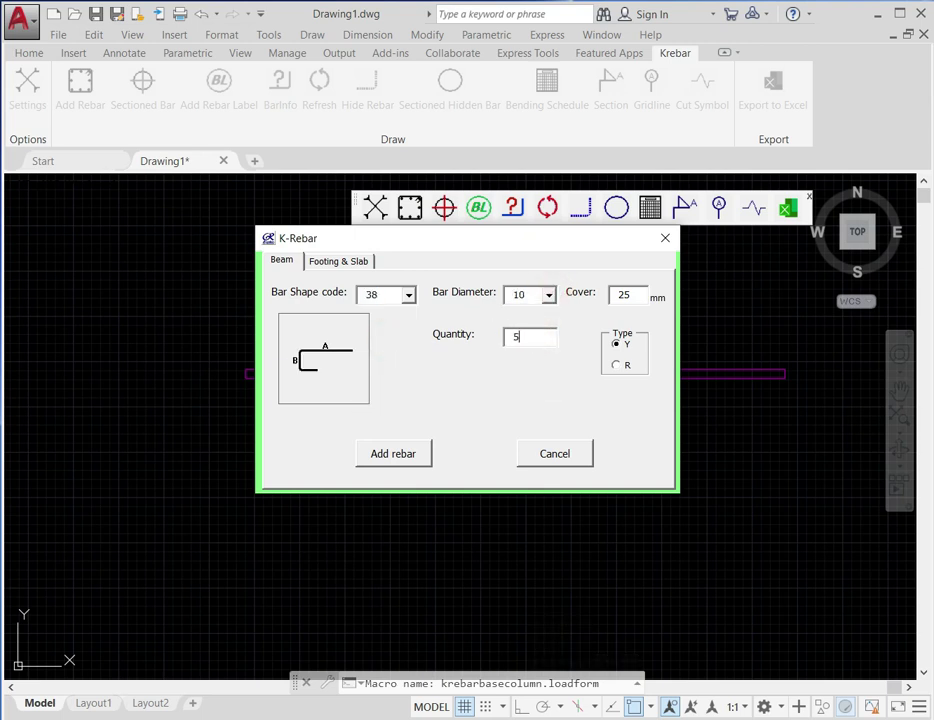
pyautogui.click(393, 453)
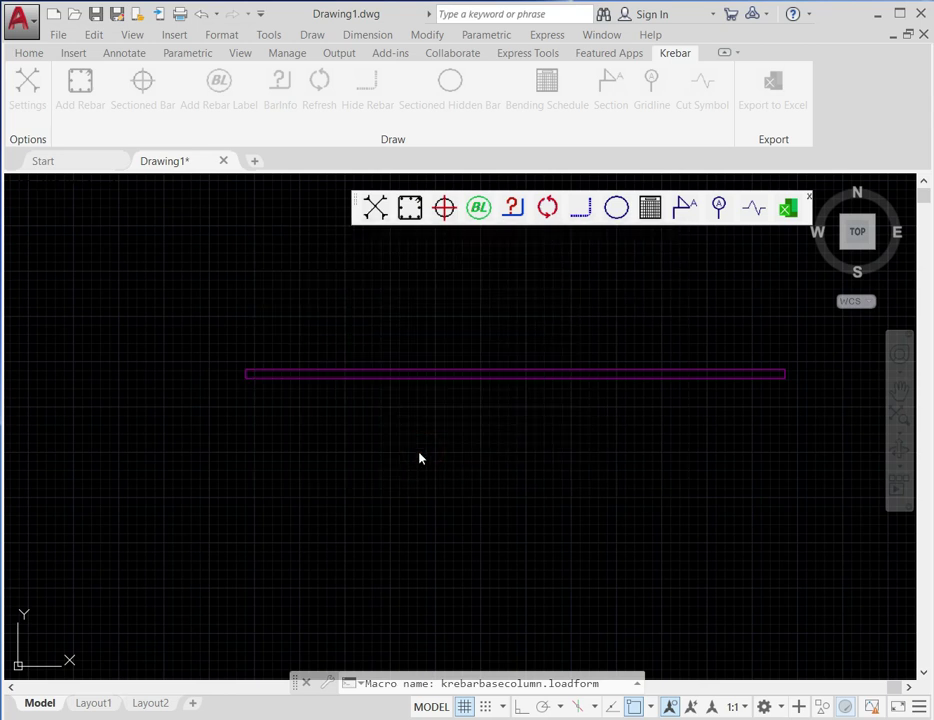
pyautogui.click(288, 484)
pyautogui.click(788, 485)
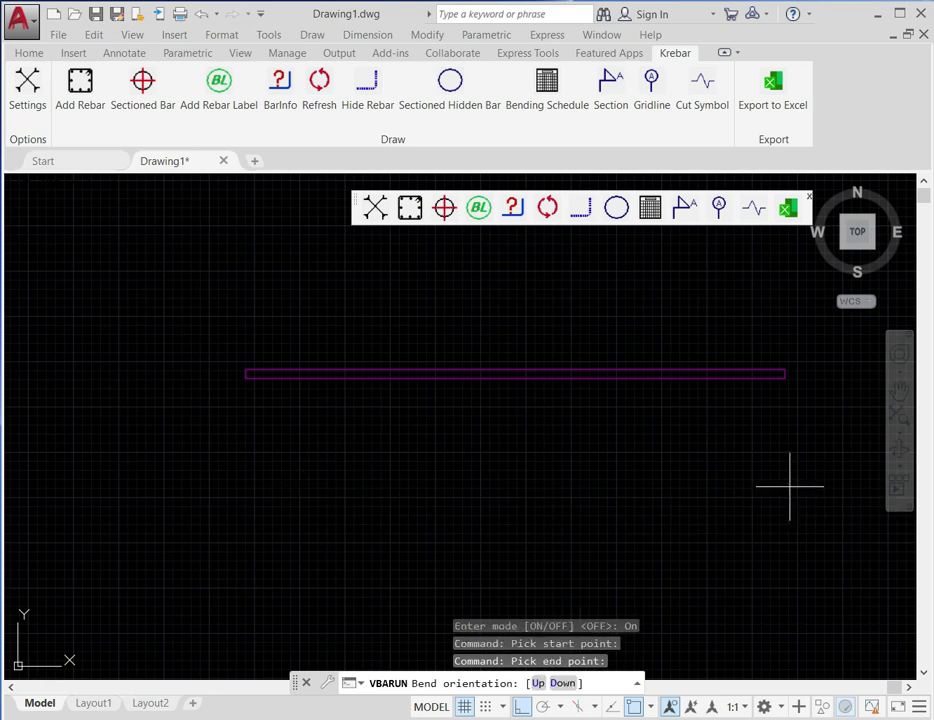
pyautogui.click(558, 684)
pyautogui.scroll(-3, 493, 389)
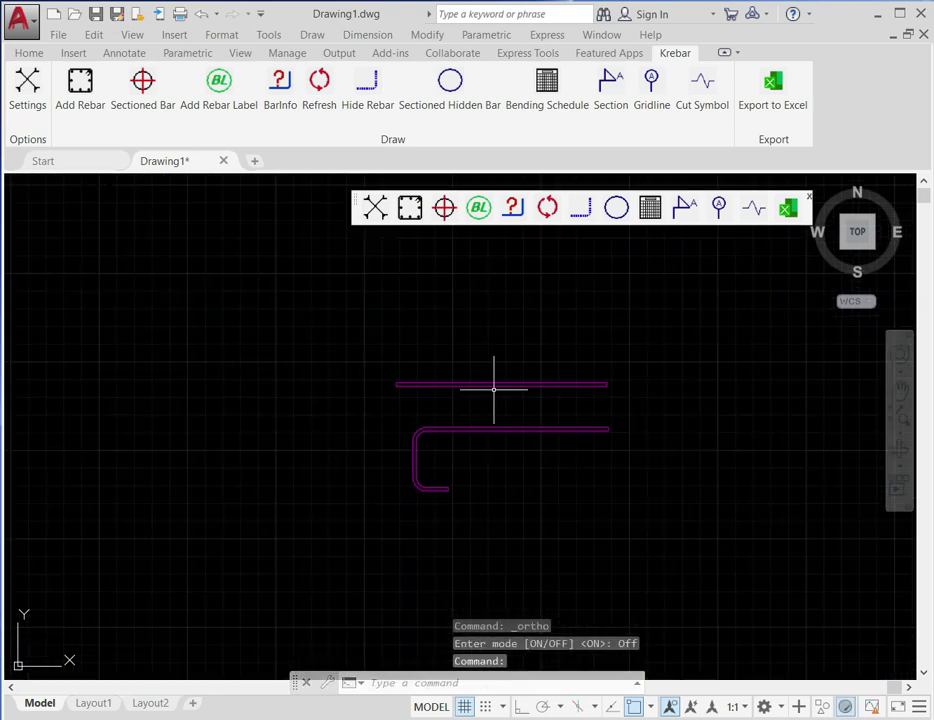
pyautogui.scroll(2, 553, 427)
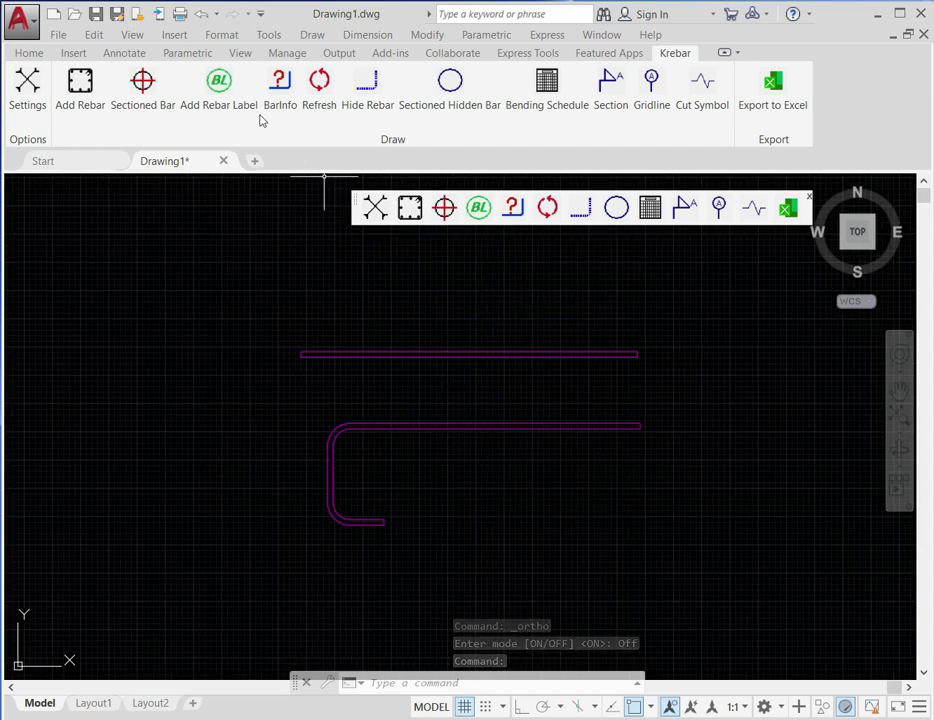
# Step: Label the top straight bar 3Y12 - 01 as a single bar, with text above it
pyautogui.click(220, 90)
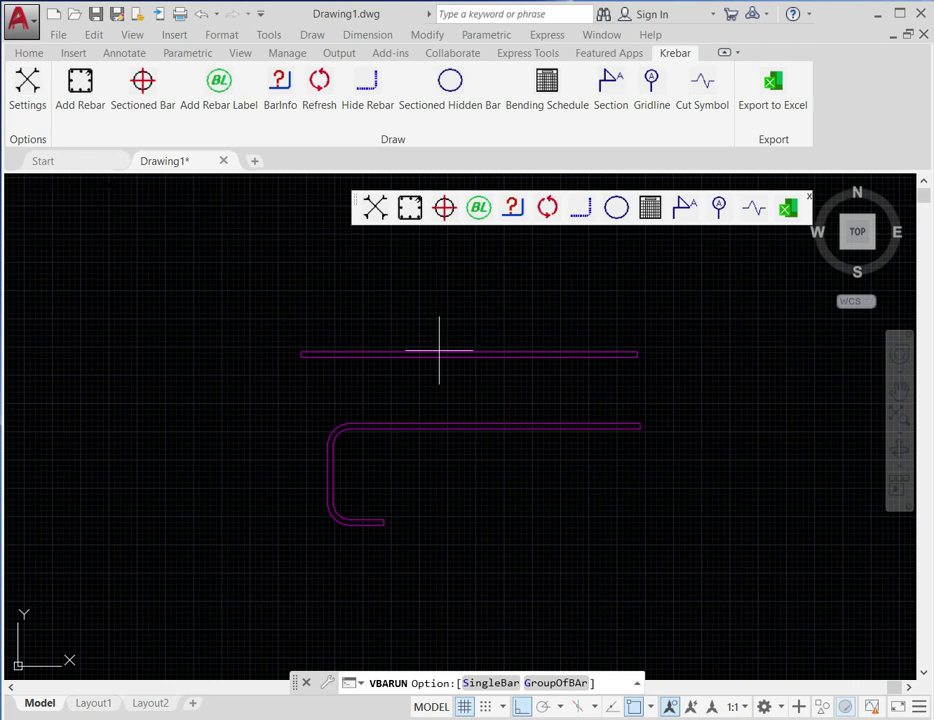
pyautogui.click(490, 683)
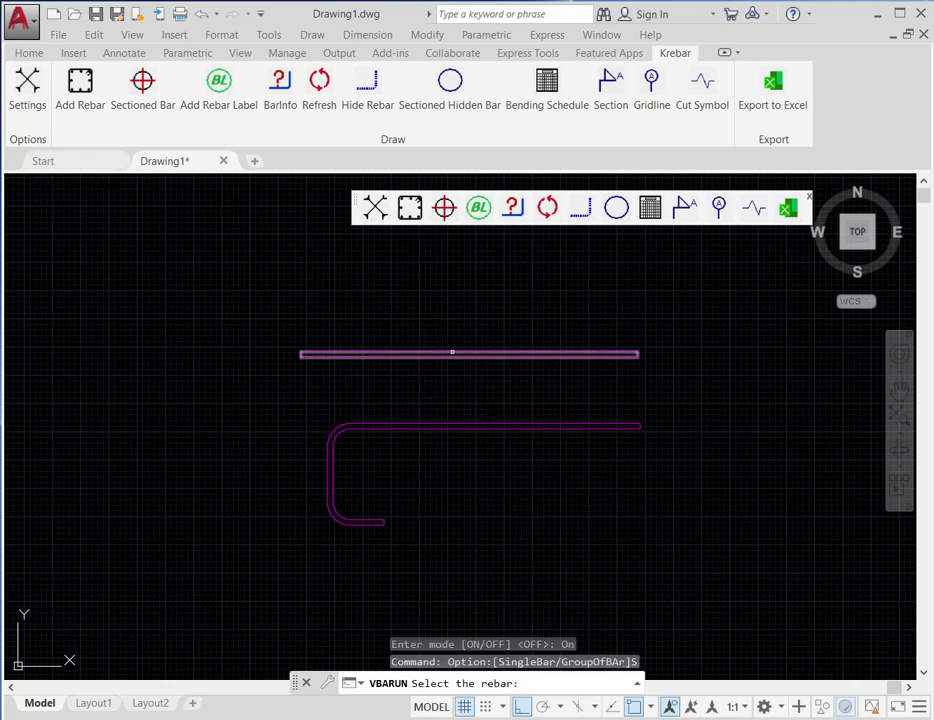
pyautogui.click(452, 352)
pyautogui.click(452, 352)
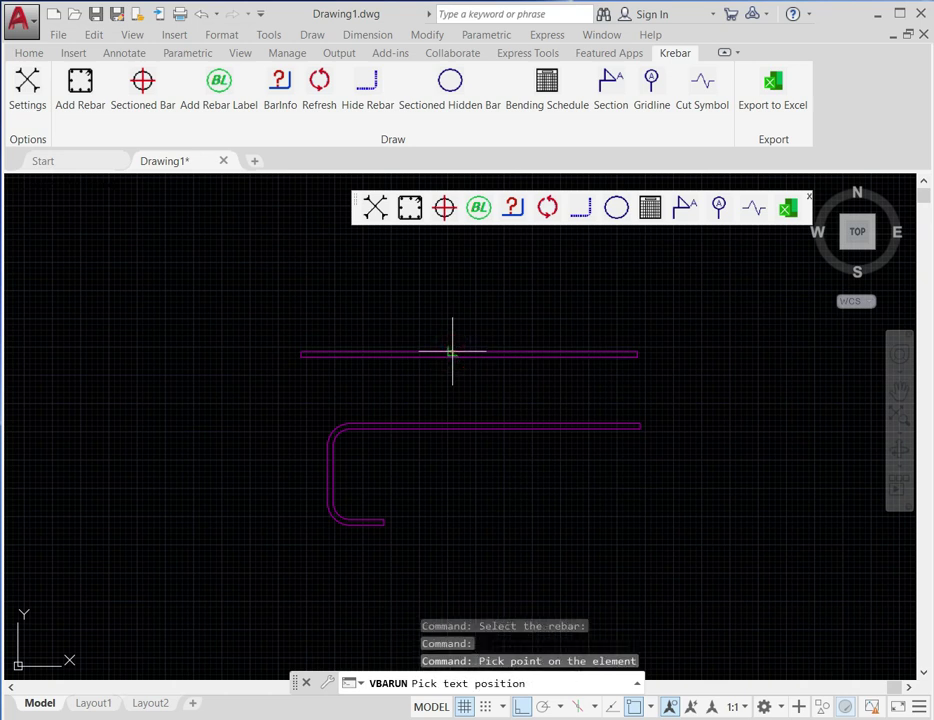
pyautogui.click(452, 281)
pyautogui.click(549, 282)
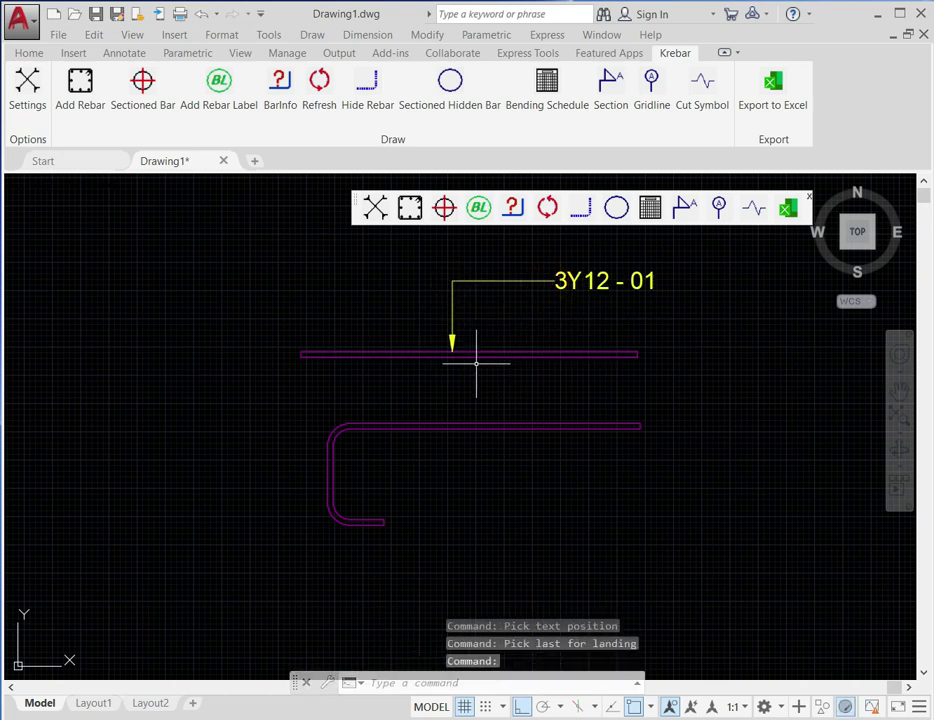
# Step: Label the hooked bar 5Y10 - 02 as a single bar, with text below it
pyautogui.click(477, 208)
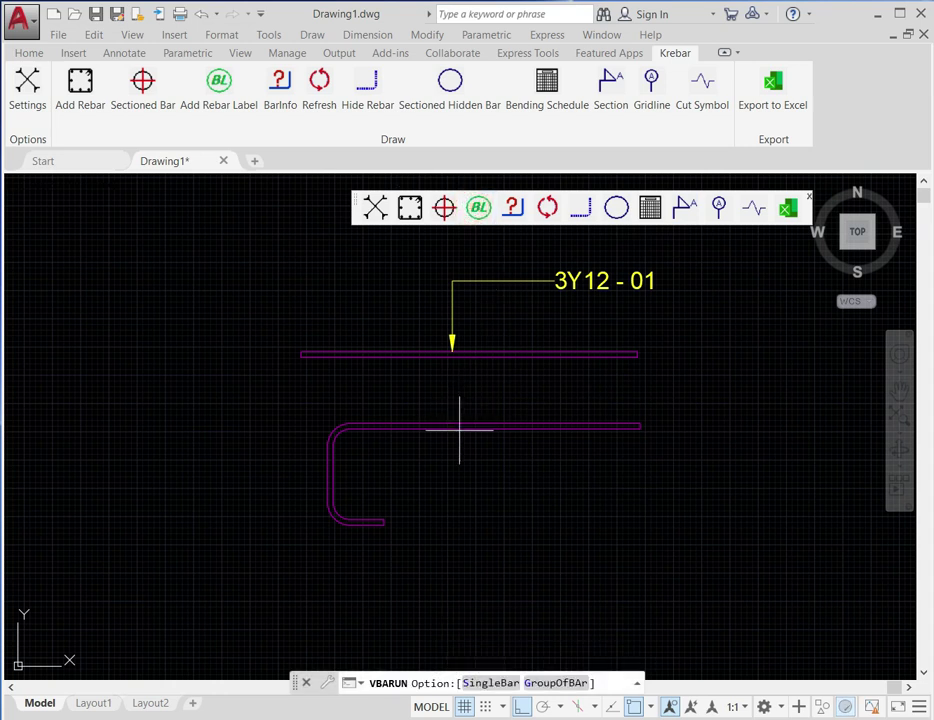
pyautogui.click(490, 683)
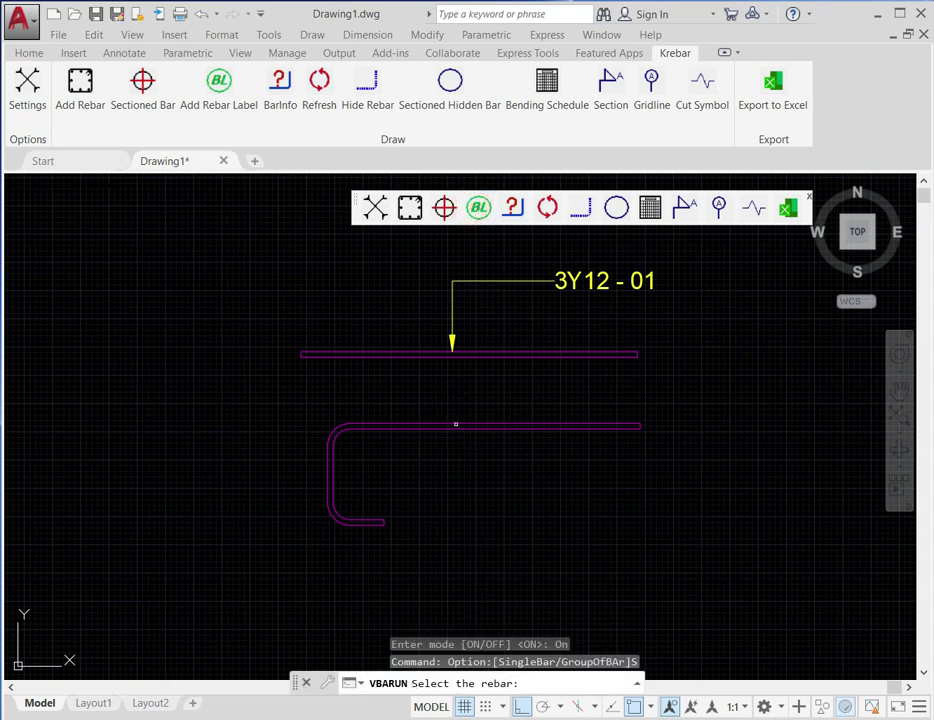
pyautogui.click(456, 425)
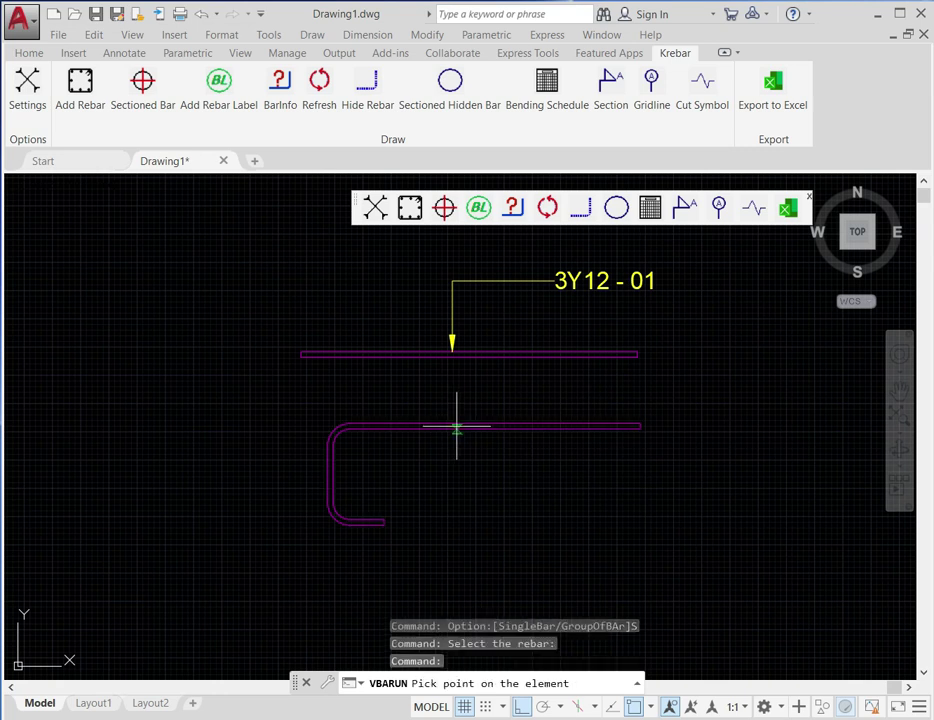
pyautogui.click(456, 427)
pyautogui.click(458, 525)
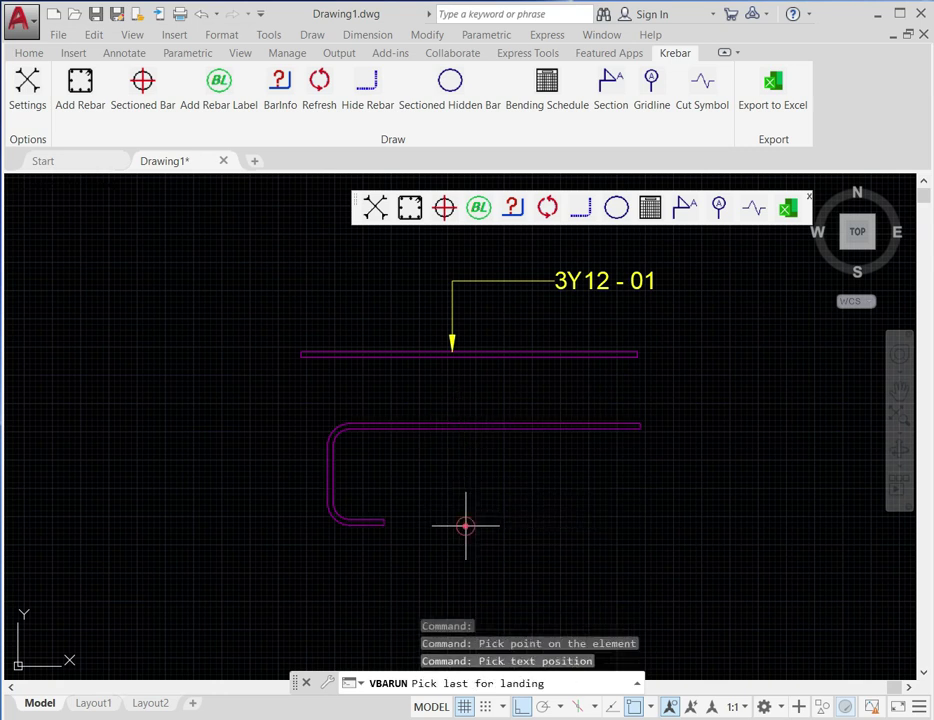
pyautogui.click(587, 543)
pyautogui.scroll(-2, 498, 409)
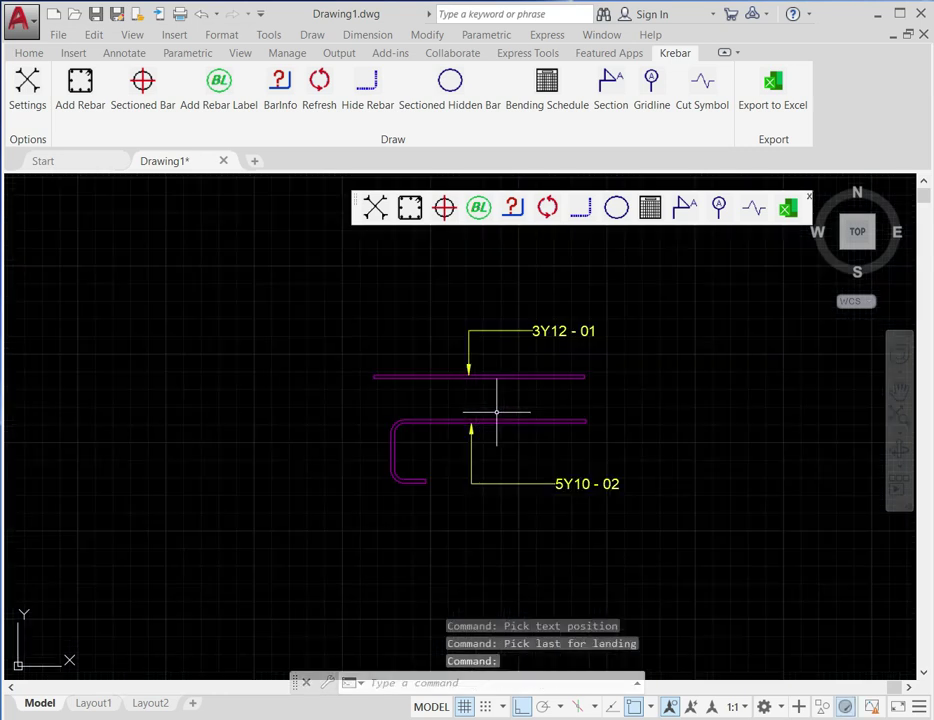
pyautogui.scroll(2, 500, 370)
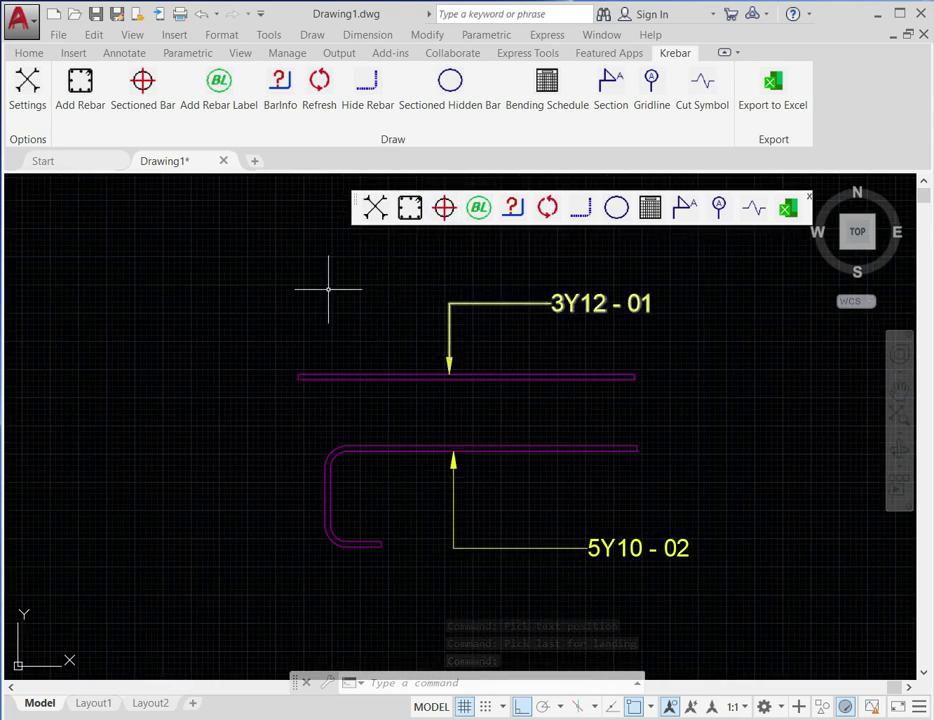
# Step: In Krebar Settings, set the rebar colour to Green and the label colour to Blue, then save
pyautogui.click(29, 90)
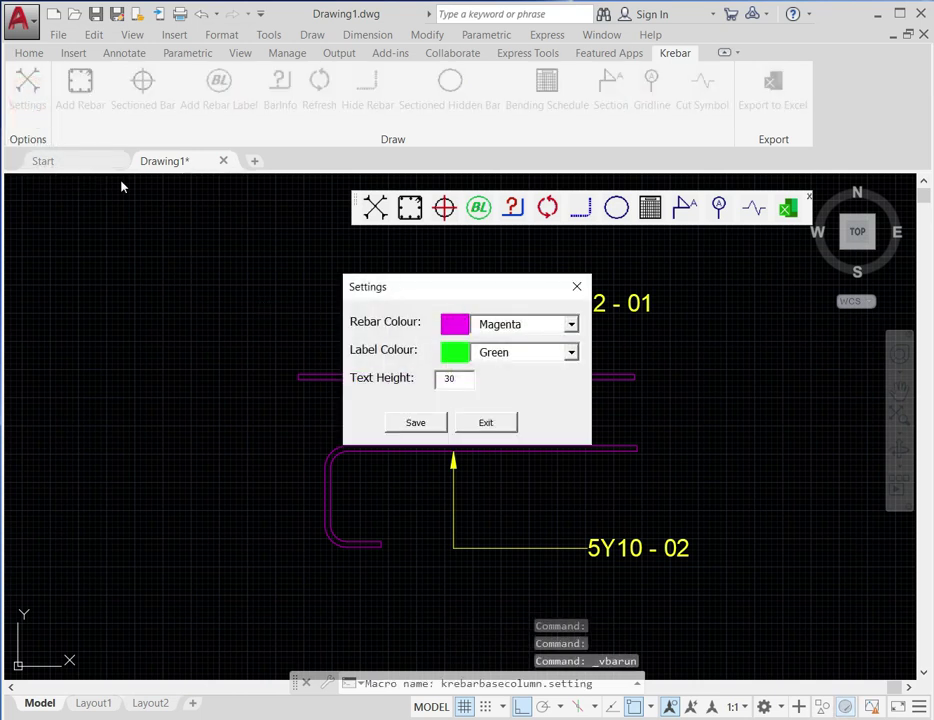
pyautogui.click(573, 324)
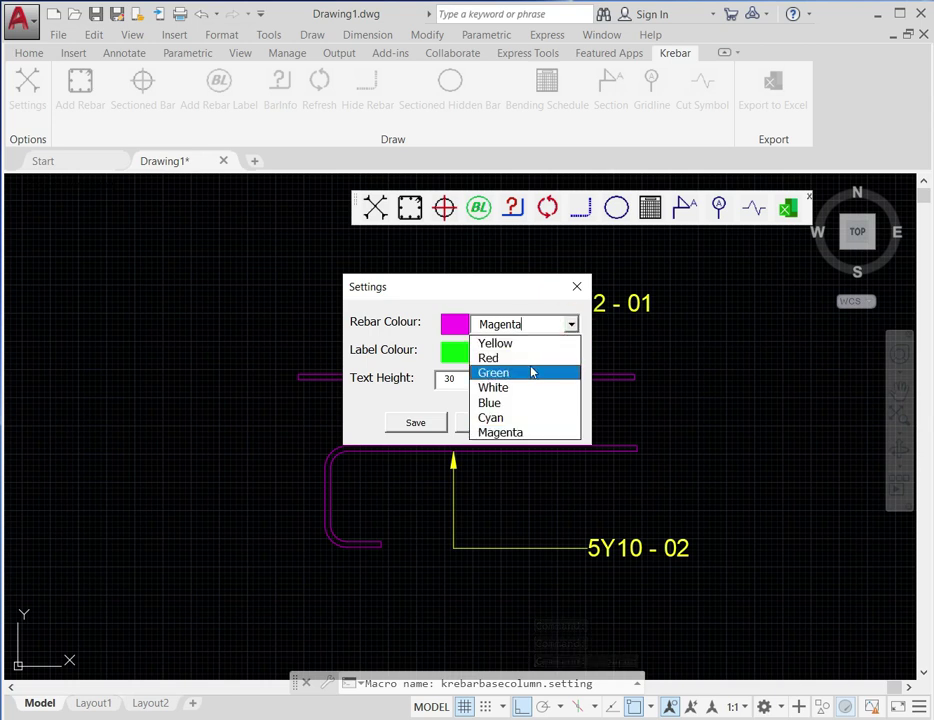
pyautogui.click(523, 374)
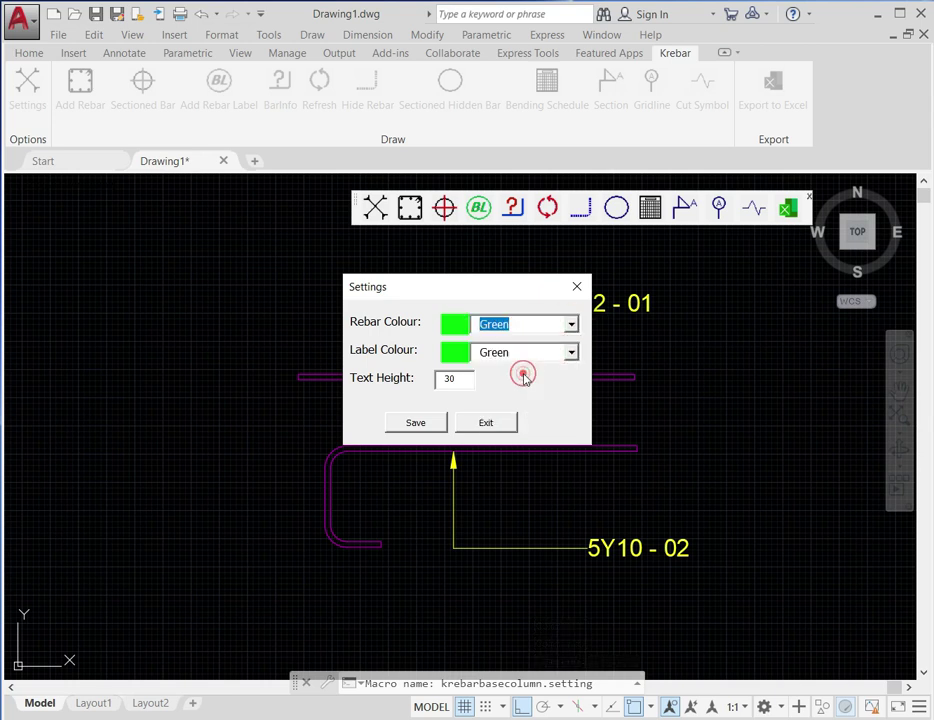
pyautogui.click(572, 355)
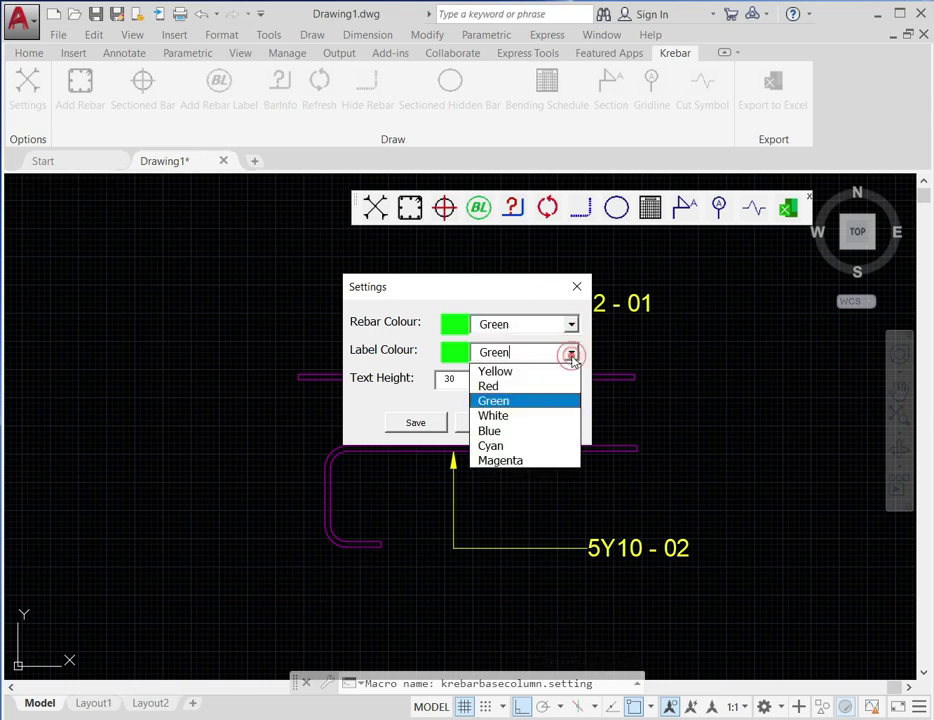
pyautogui.click(505, 431)
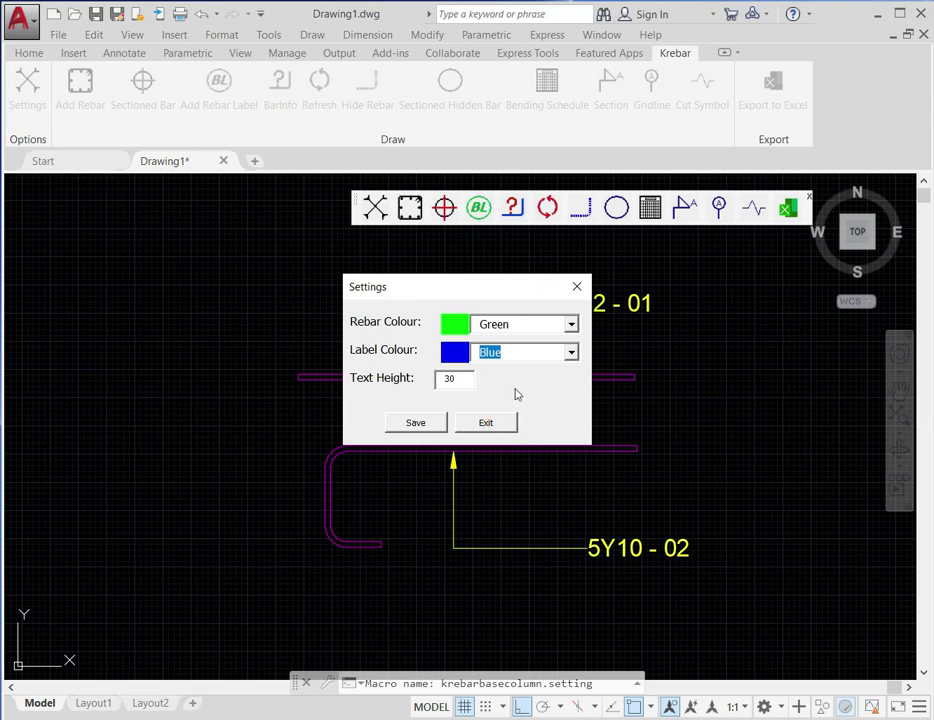
pyautogui.click(416, 423)
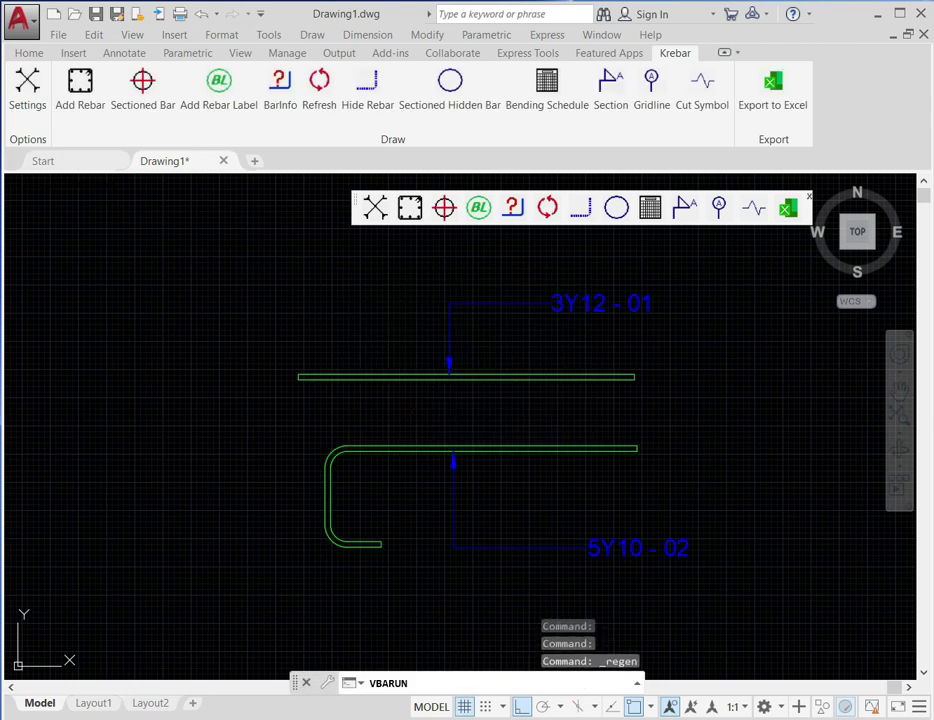
pyautogui.scroll(-2, 432, 374)
pyautogui.scroll(2, 475, 397)
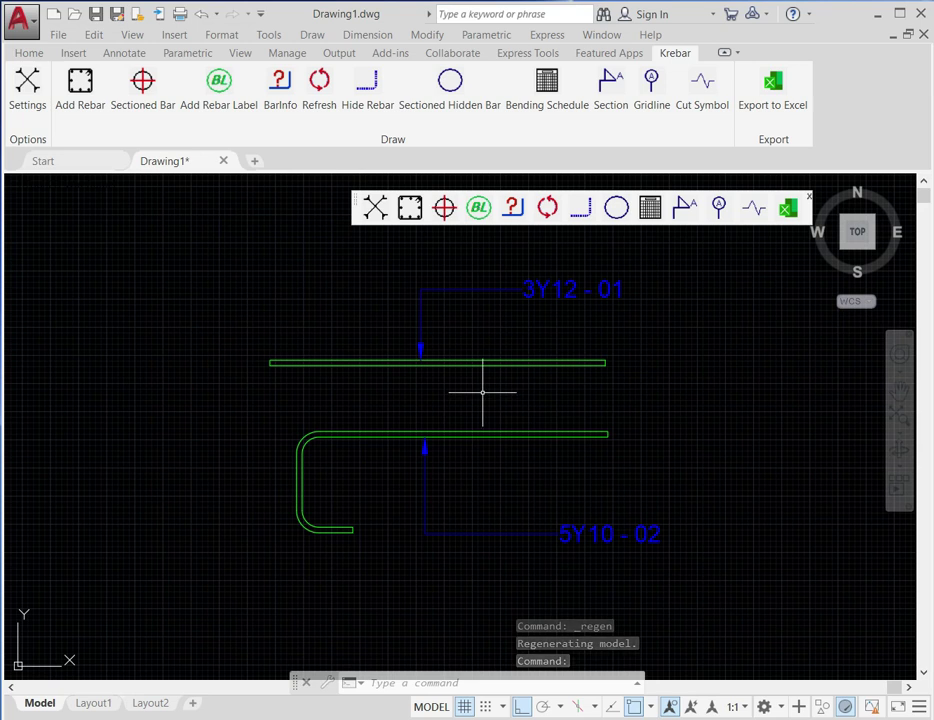
pyautogui.scroll(-4, 487, 329)
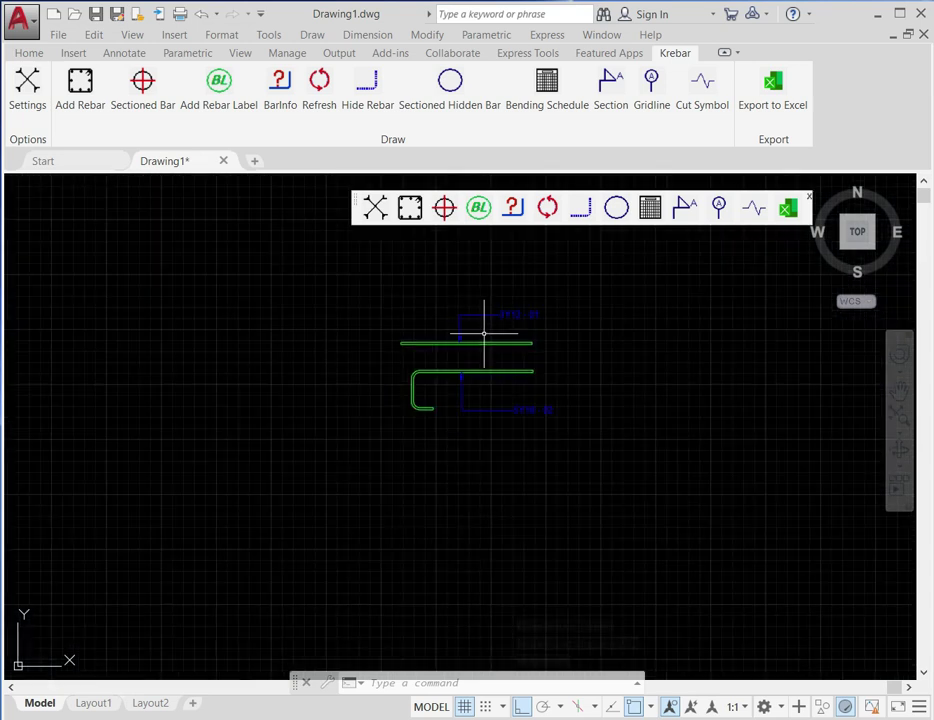
pyautogui.scroll(4, 511, 354)
pyautogui.scroll(-2, 520, 352)
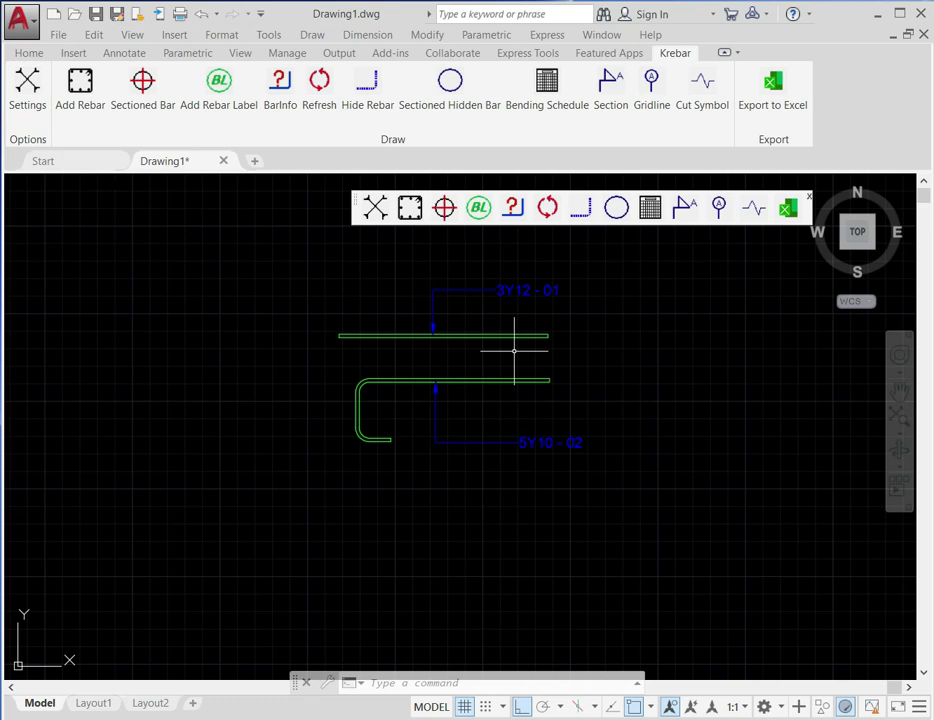
# Step: Set up a shape-code-37 rebar of four 12 mm bars and pick its start point below the others
pyautogui.click(416, 216)
pyautogui.click(408, 294)
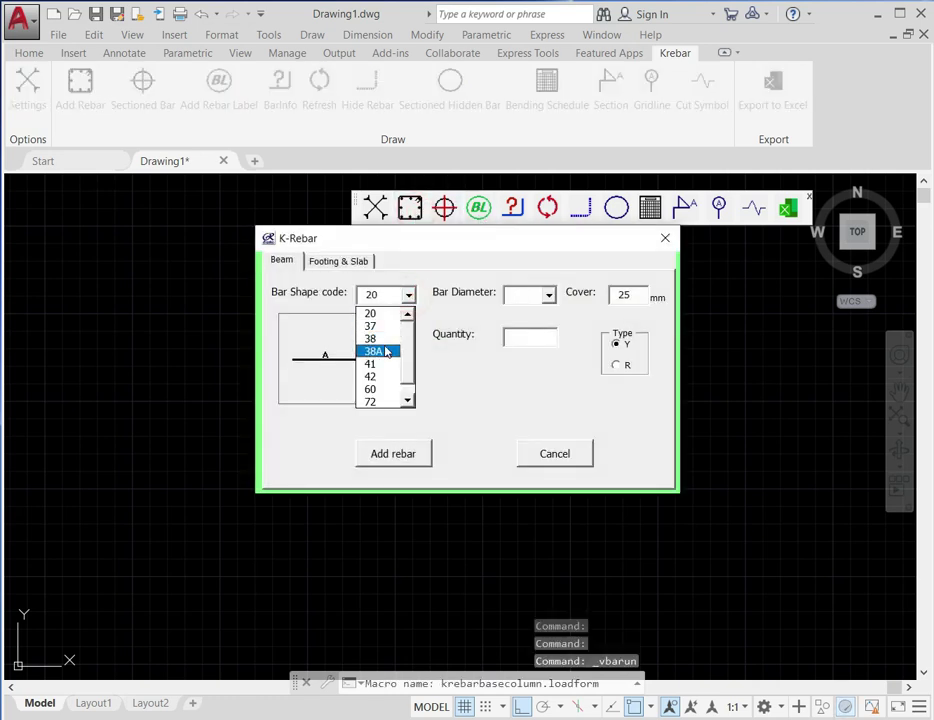
pyautogui.click(380, 326)
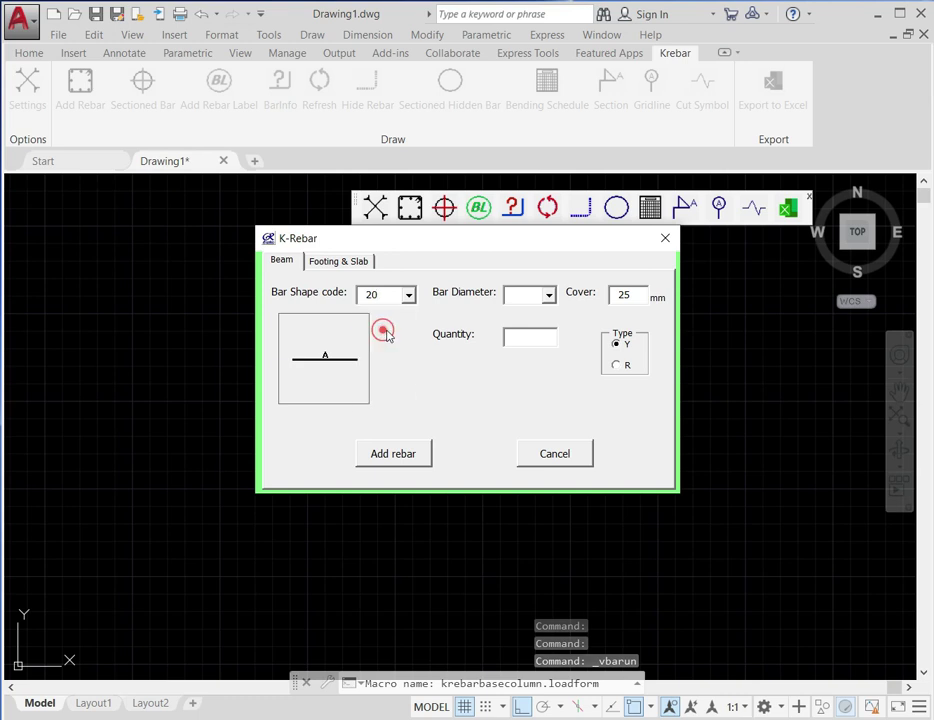
pyautogui.click(548, 295)
pyautogui.click(536, 323)
pyautogui.click(533, 338)
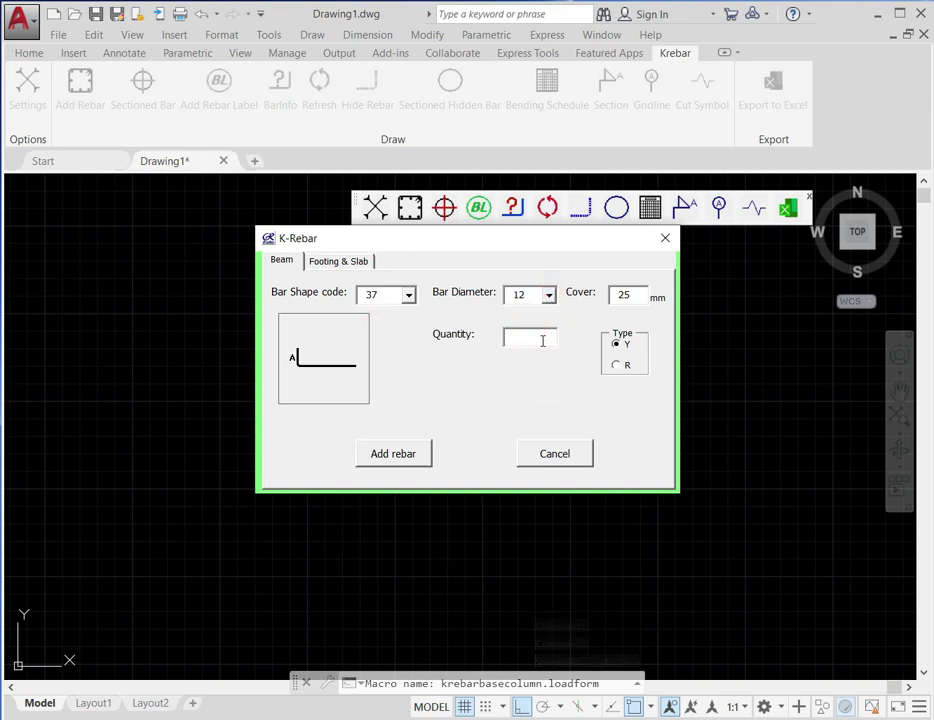
pyautogui.click(394, 454)
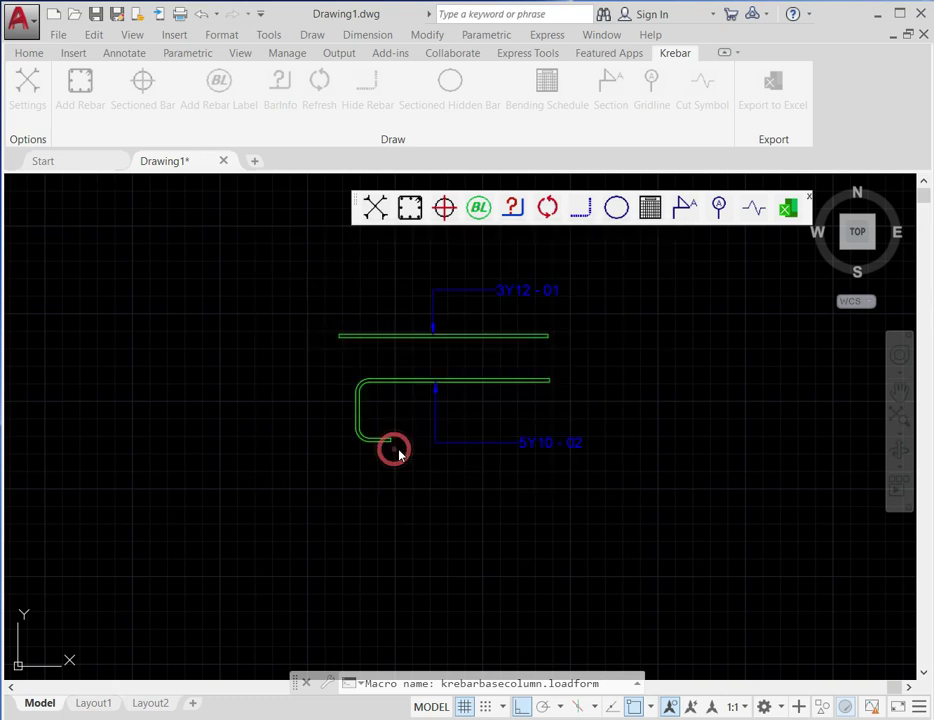
pyautogui.click(355, 544)
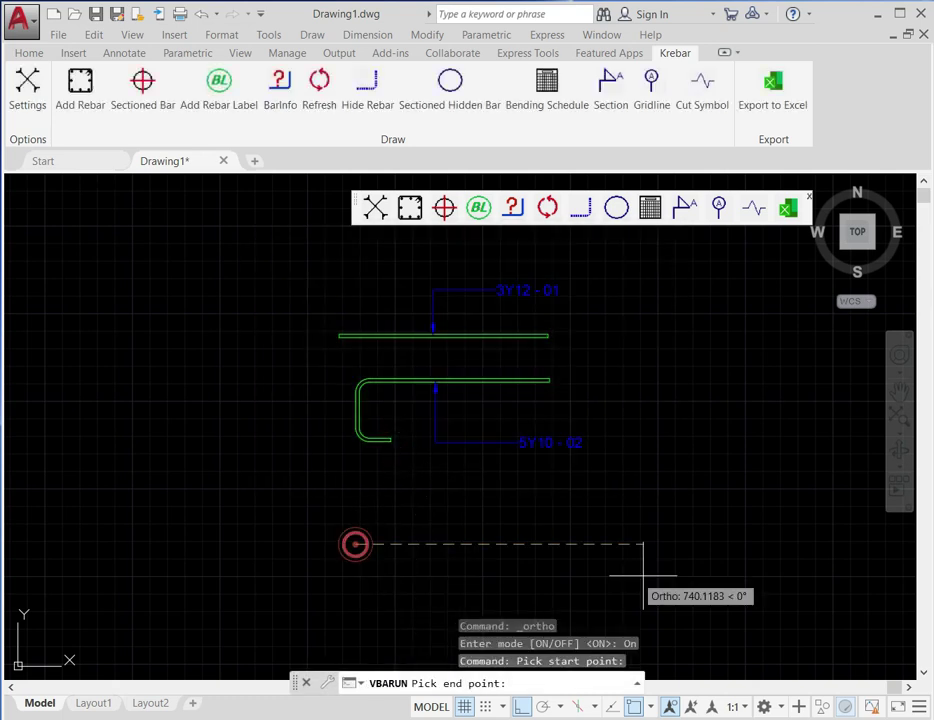
# Step: Finish the bottom bar with its bend turned up and label it 4Y12 - 03 as a single bar
pyautogui.click(659, 545)
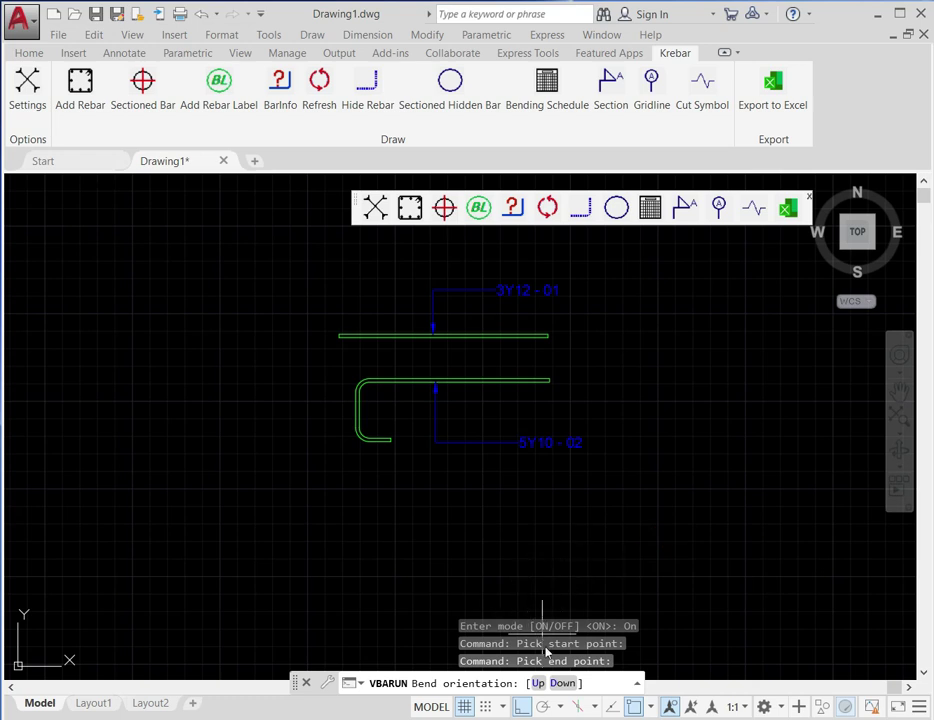
pyautogui.click(537, 684)
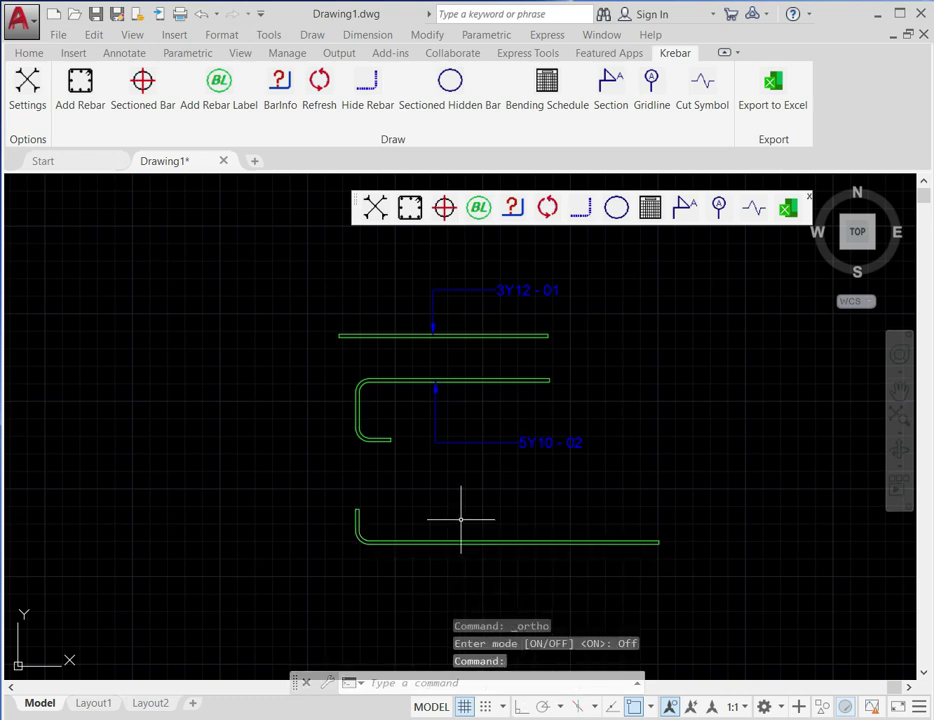
pyautogui.click(481, 208)
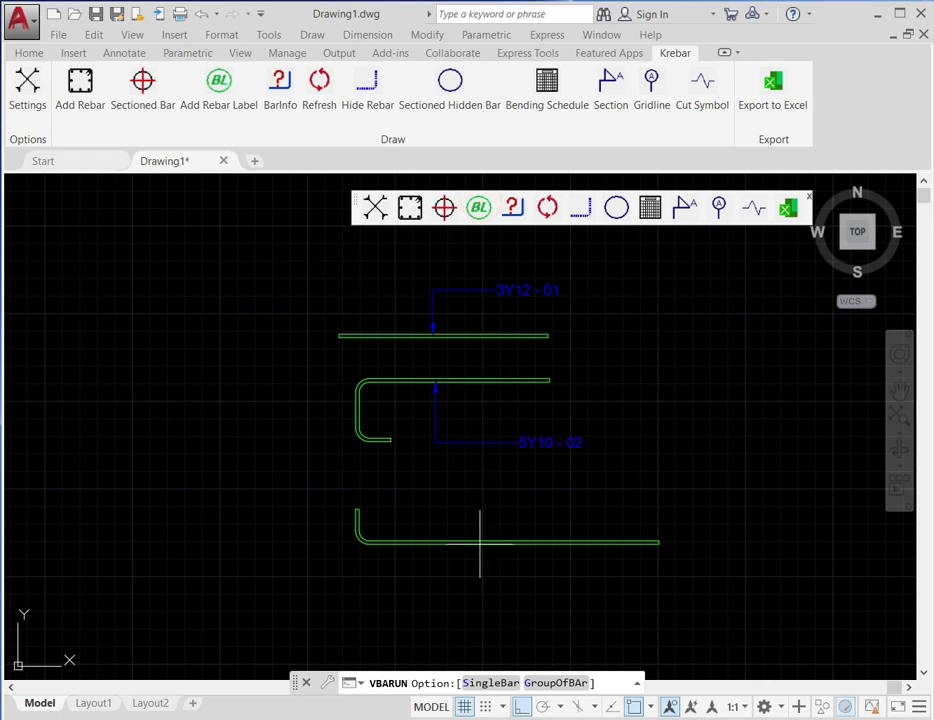
pyautogui.click(490, 683)
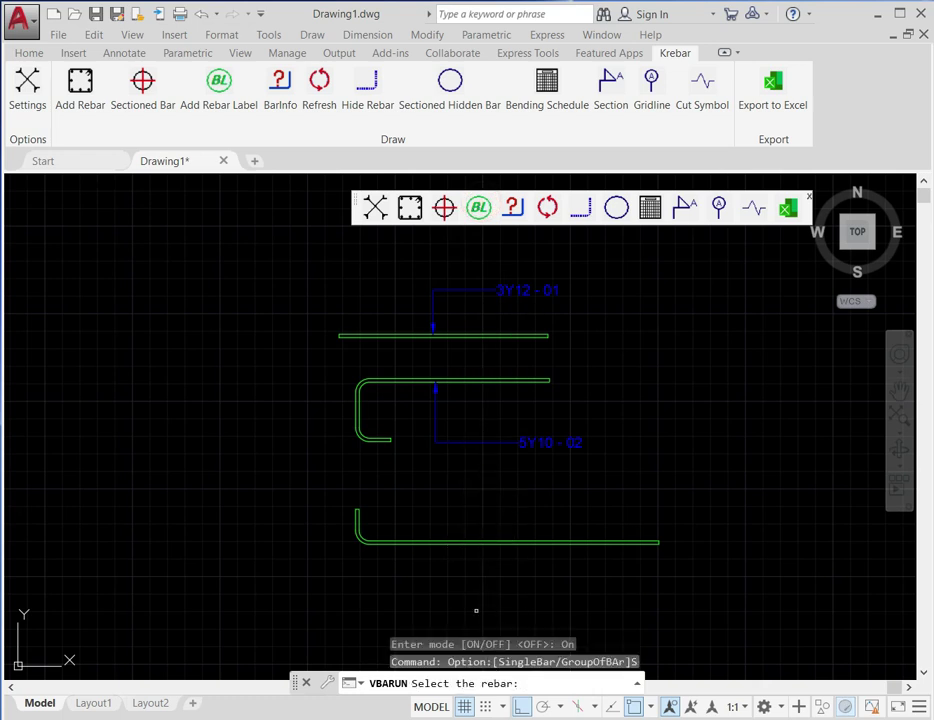
pyautogui.click(475, 538)
pyautogui.click(475, 540)
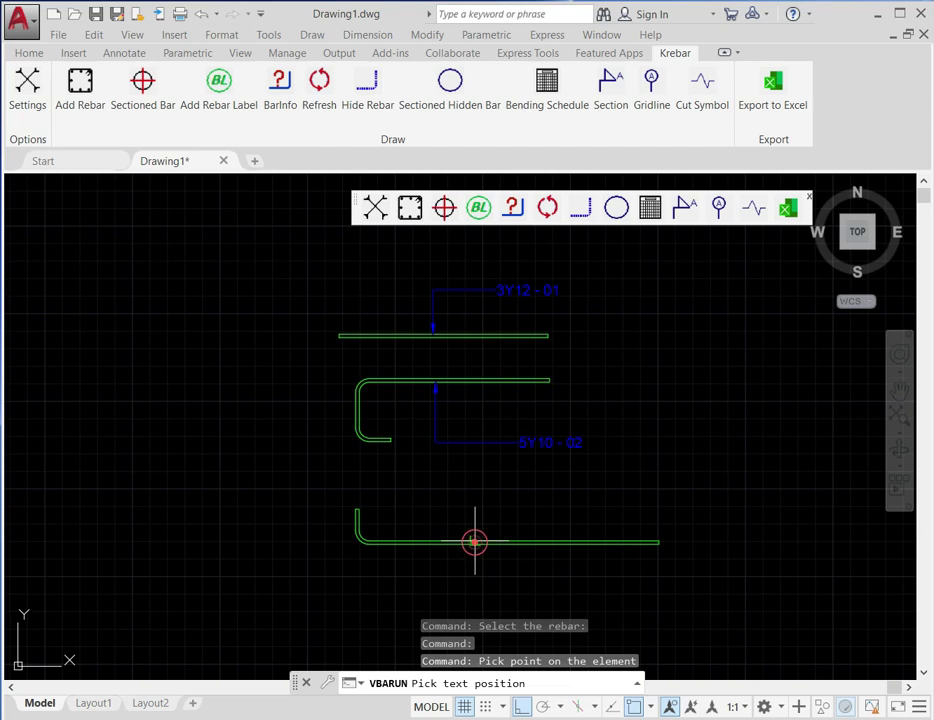
pyautogui.click(480, 484)
pyautogui.click(587, 488)
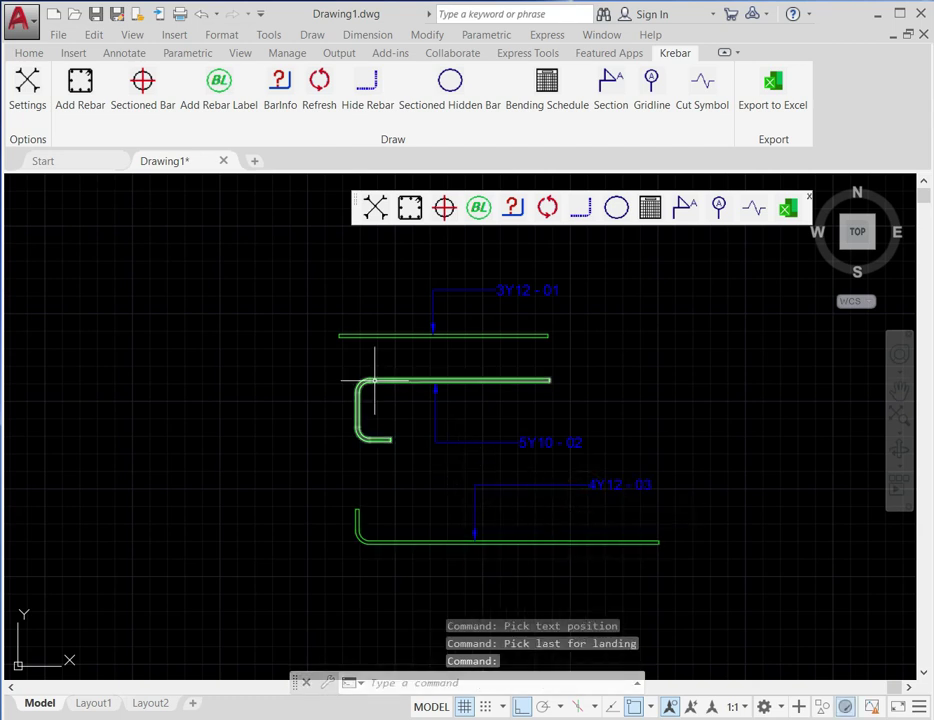
pyautogui.scroll(-5, 375, 380)
pyautogui.scroll(7, 444, 355)
pyautogui.scroll(-4, 448, 354)
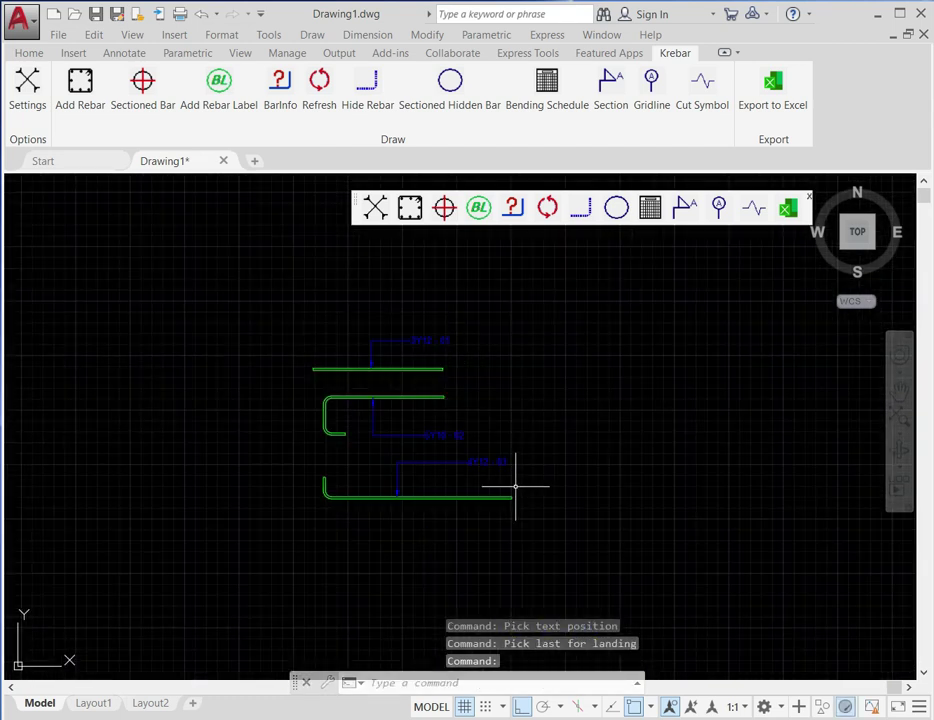
pyautogui.scroll(2, 515, 488)
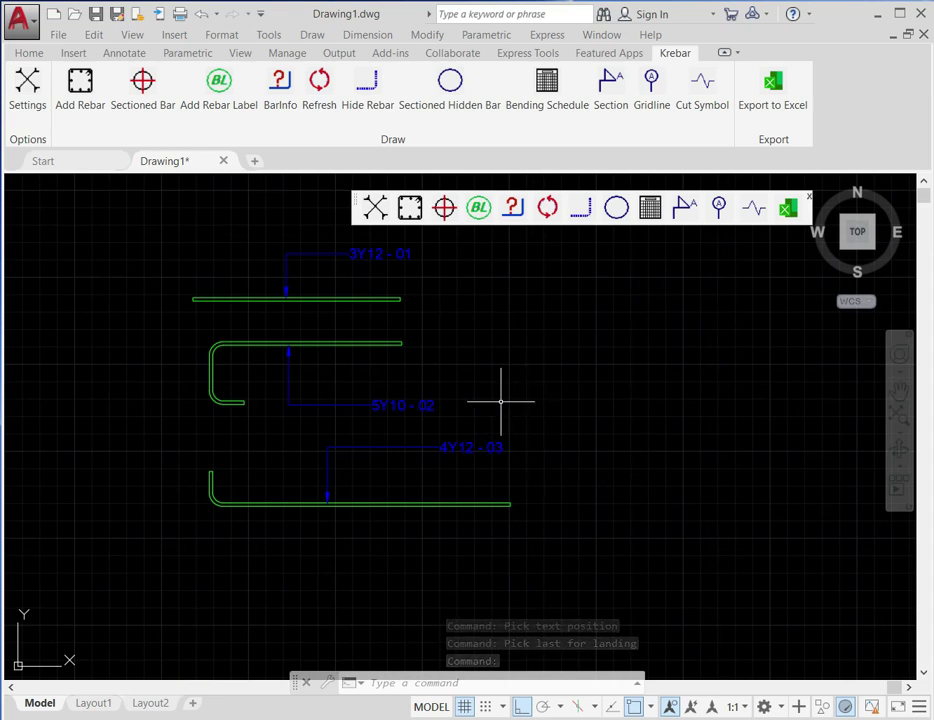
# Step: Change the Krebar label text height from 30 to 60 and save
pyautogui.click(28, 104)
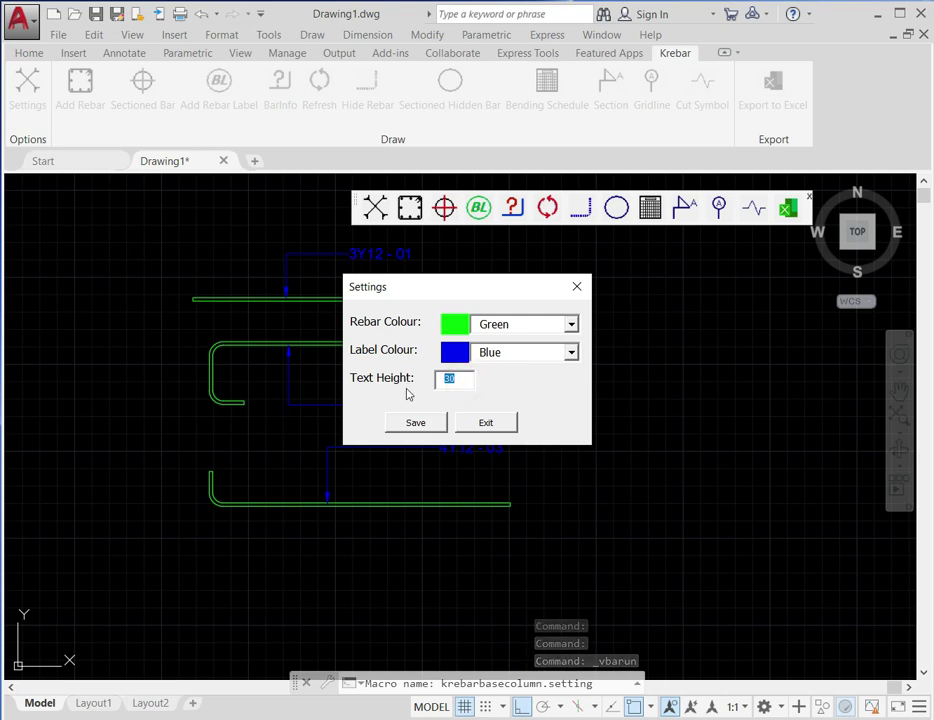
pyautogui.write('6')
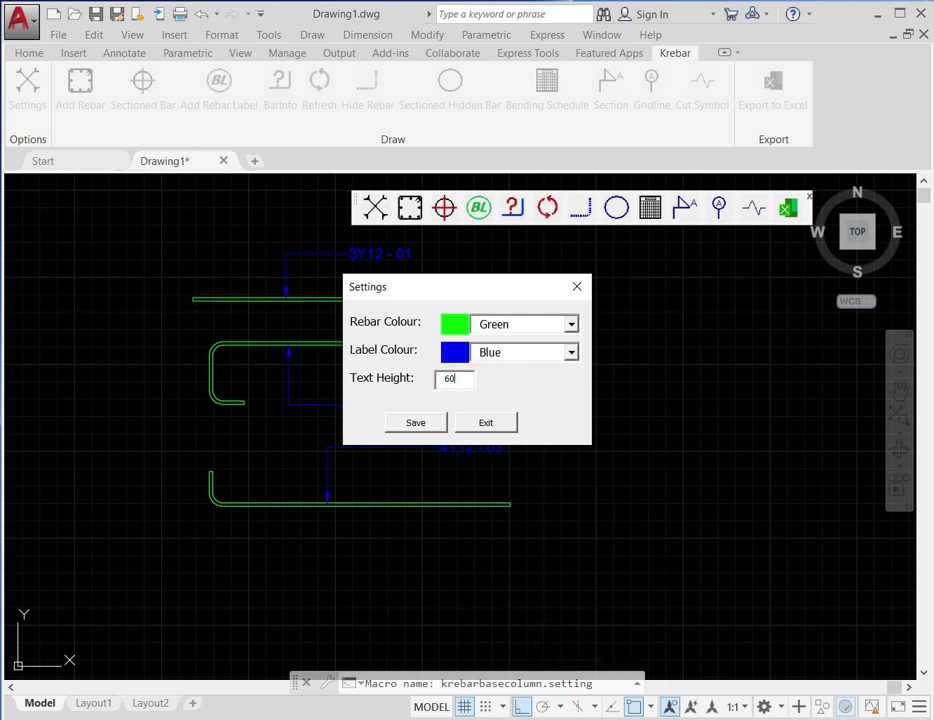
pyautogui.click(416, 424)
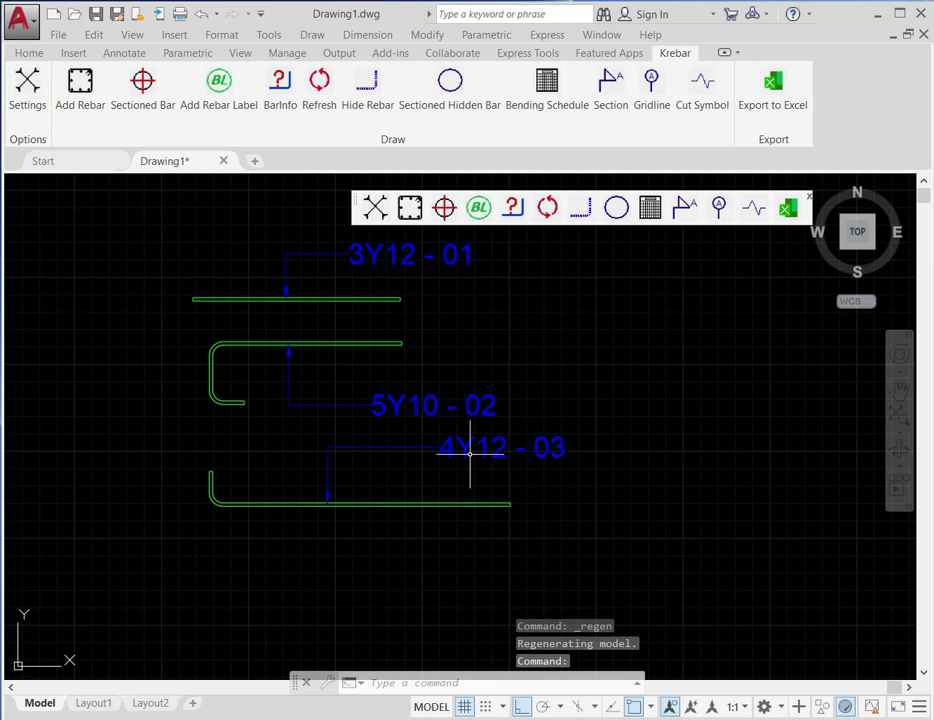
# Step: Select the top bar 3Y12 - 01 and show its Bar Details
pyautogui.scroll(-2, 472, 430)
pyautogui.scroll(2, 454, 369)
pyautogui.scroll(-4, 445, 390)
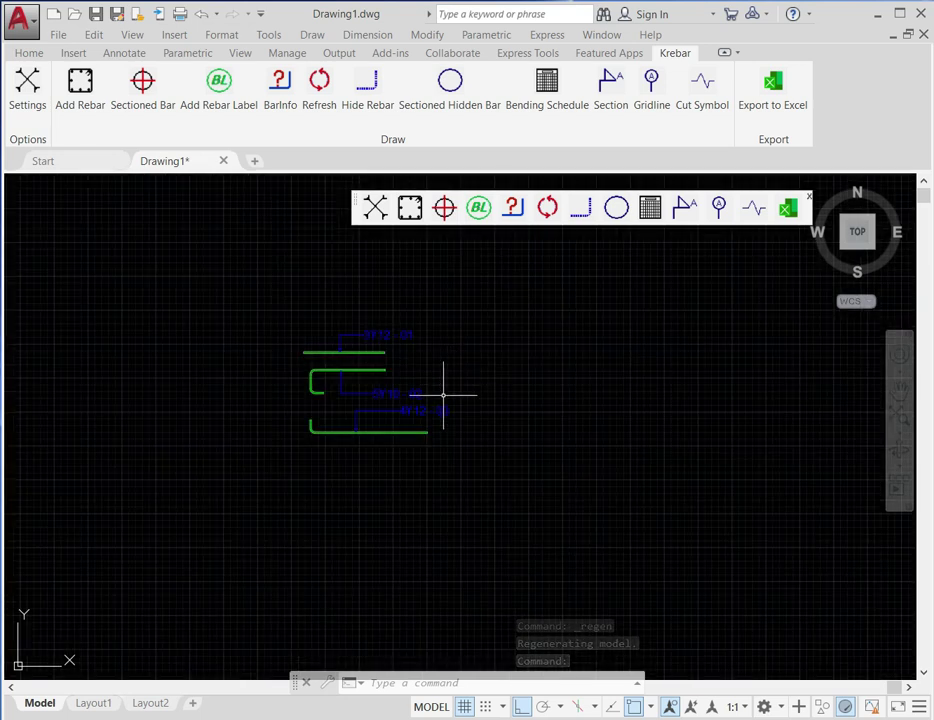
pyautogui.scroll(2, 443, 395)
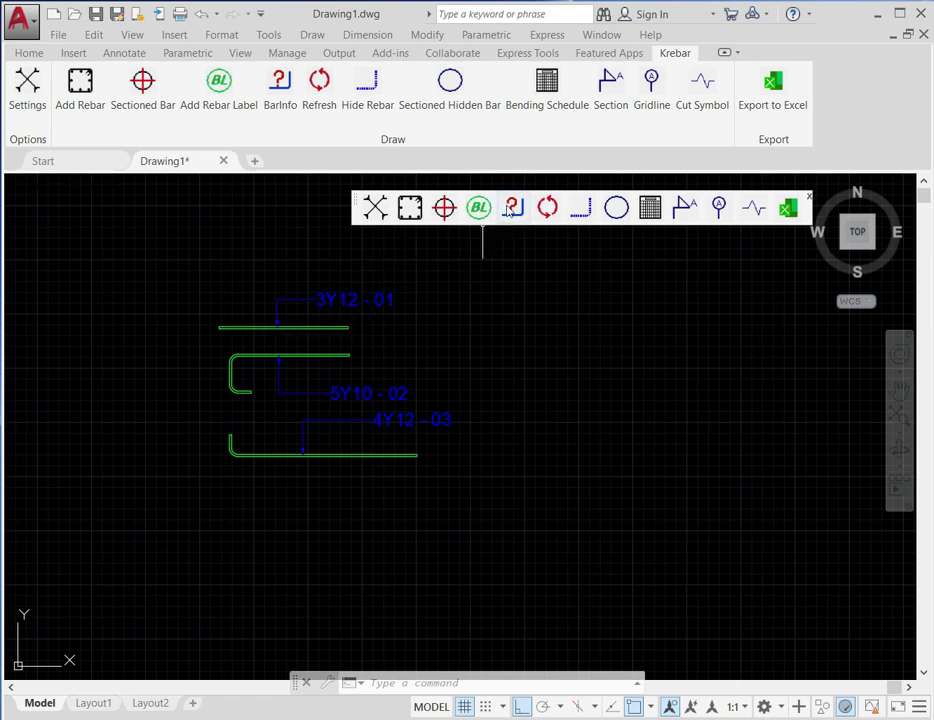
pyautogui.click(338, 327)
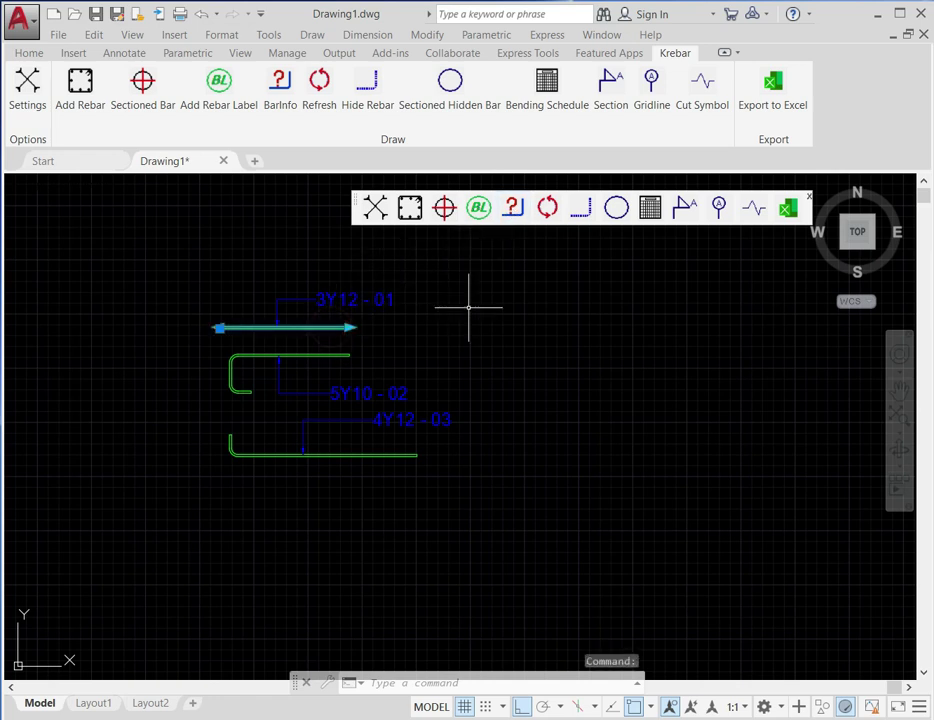
pyautogui.click(513, 208)
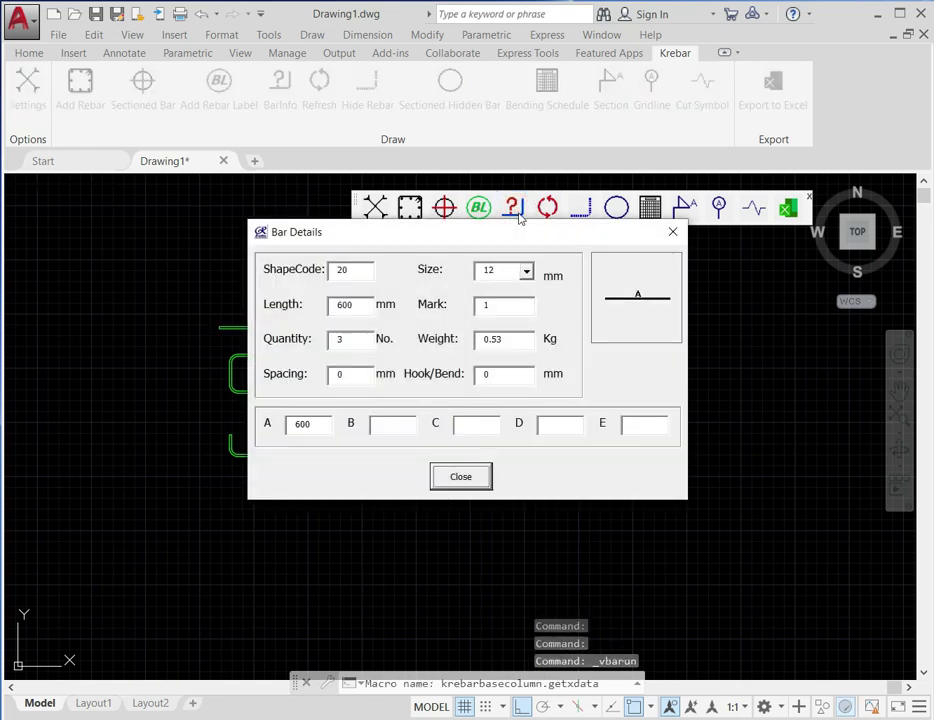
pyautogui.moveTo(478, 240); pyautogui.dragTo(684, 293)
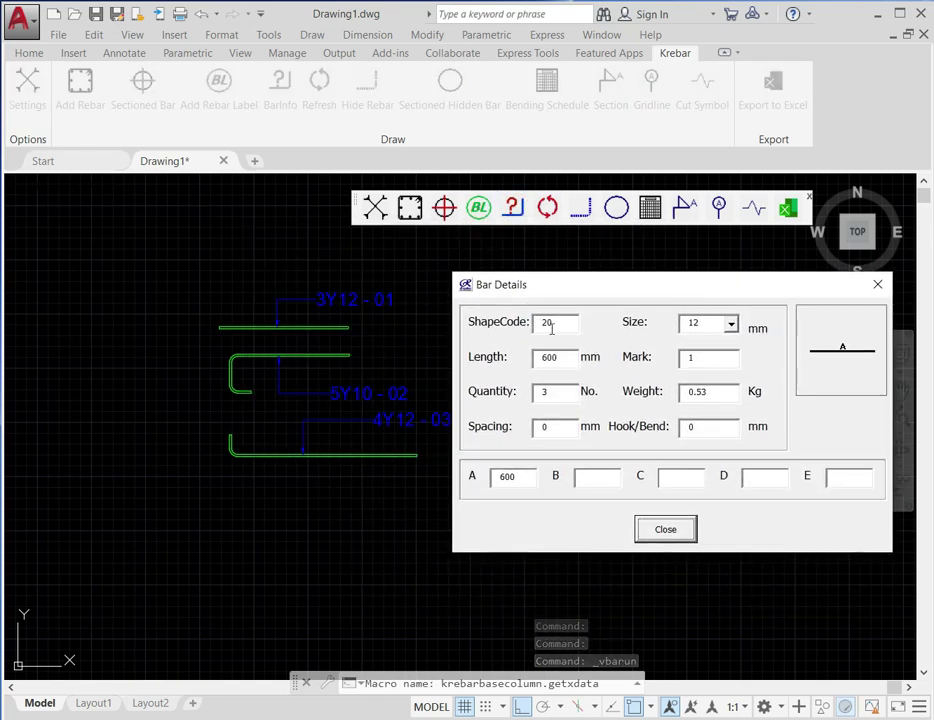
# Step: Review the bar's size, 600 mm length, spacing, hook/bend and dimension A, then close the details
pyautogui.click(700, 323)
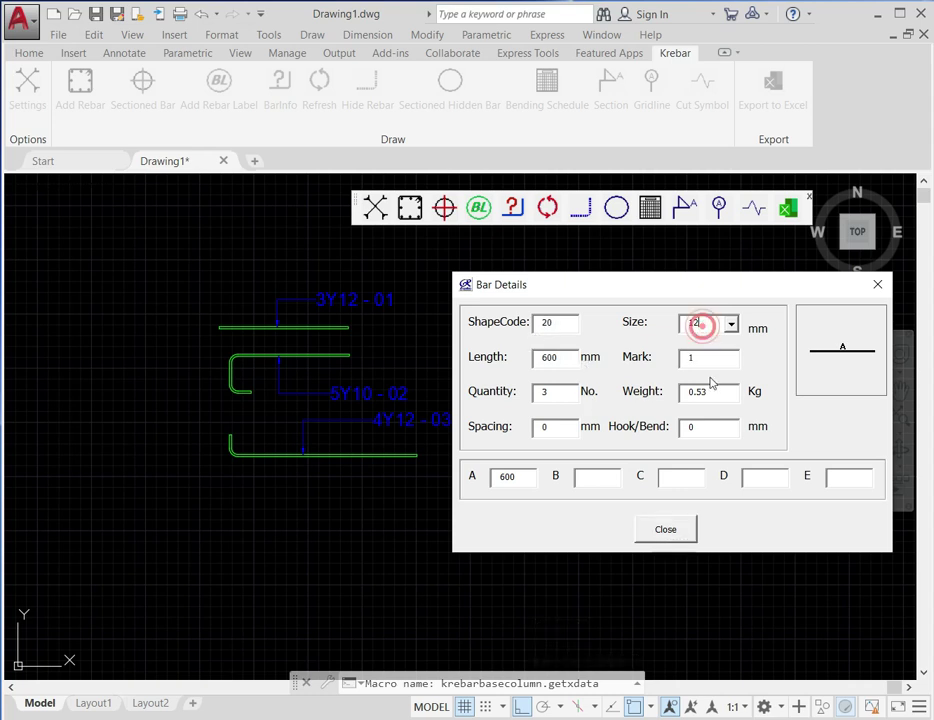
pyautogui.click(553, 360)
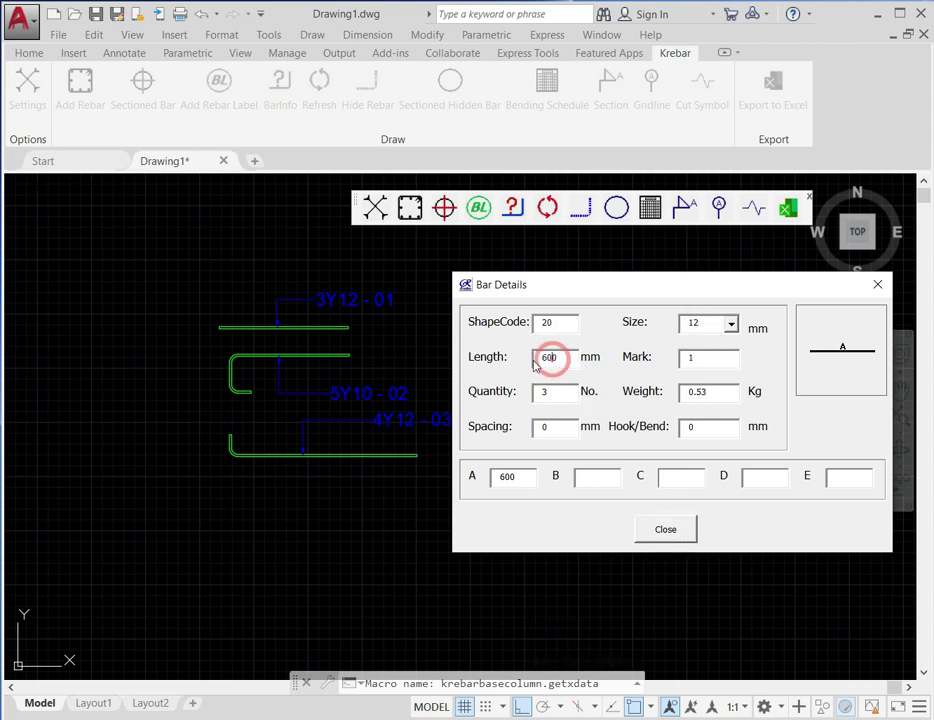
pyautogui.click(553, 428)
pyautogui.click(708, 429)
pyautogui.click(514, 476)
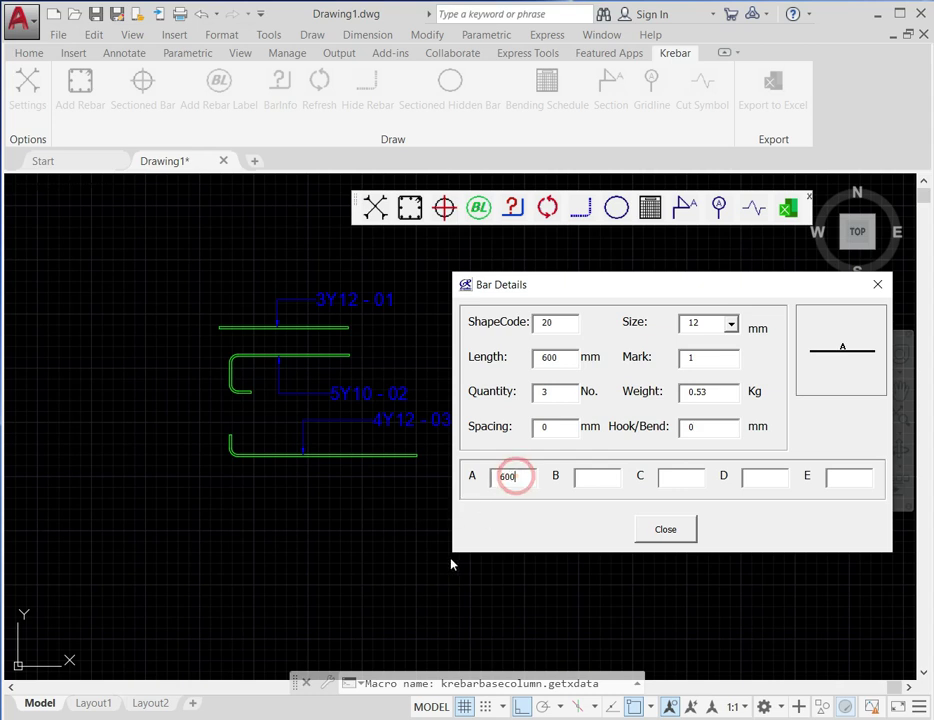
pyautogui.click(663, 531)
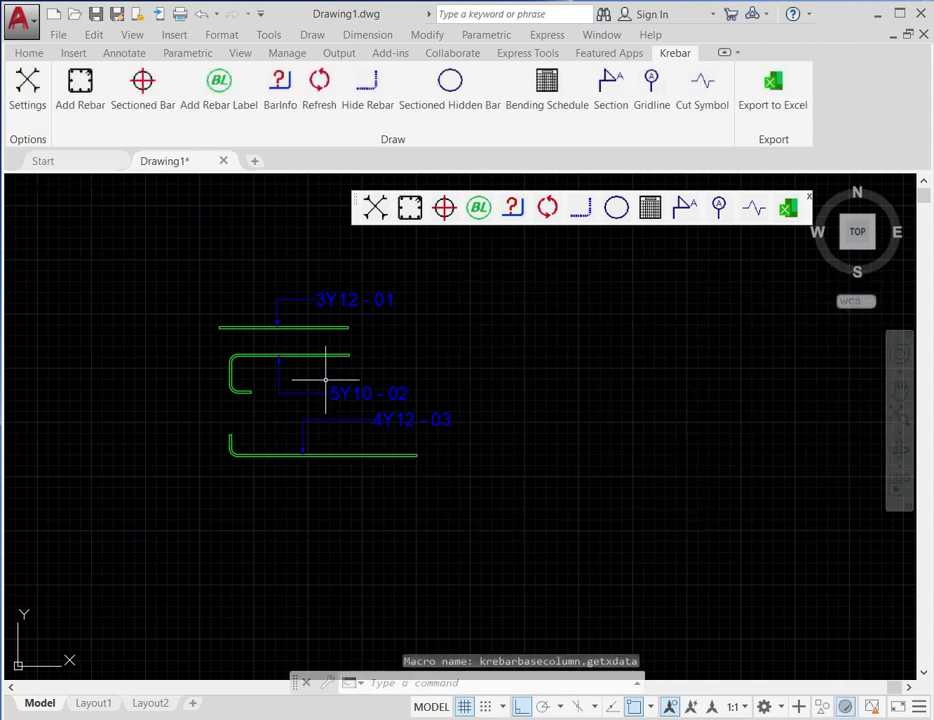
pyautogui.click(321, 355)
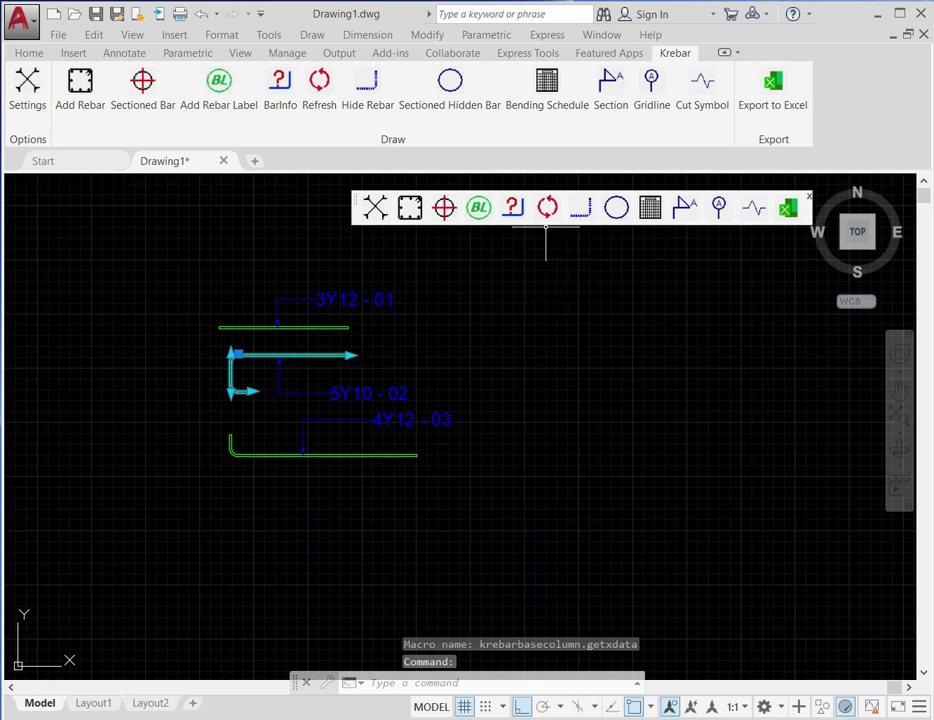
pyautogui.click(515, 208)
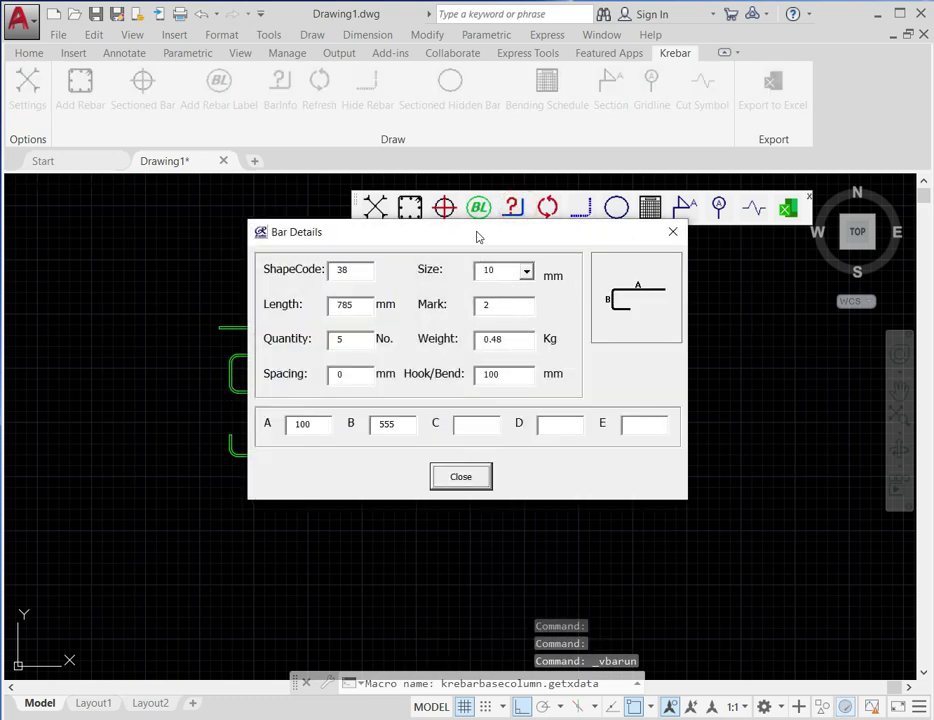
pyautogui.moveTo(477, 235); pyautogui.dragTo(698, 348)
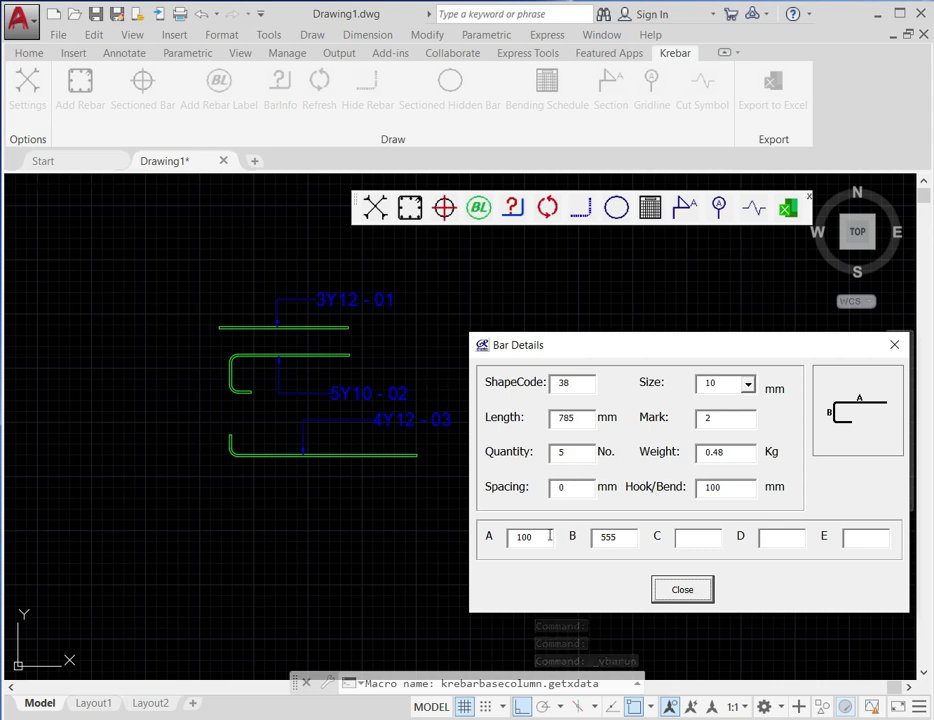
pyautogui.click(578, 382)
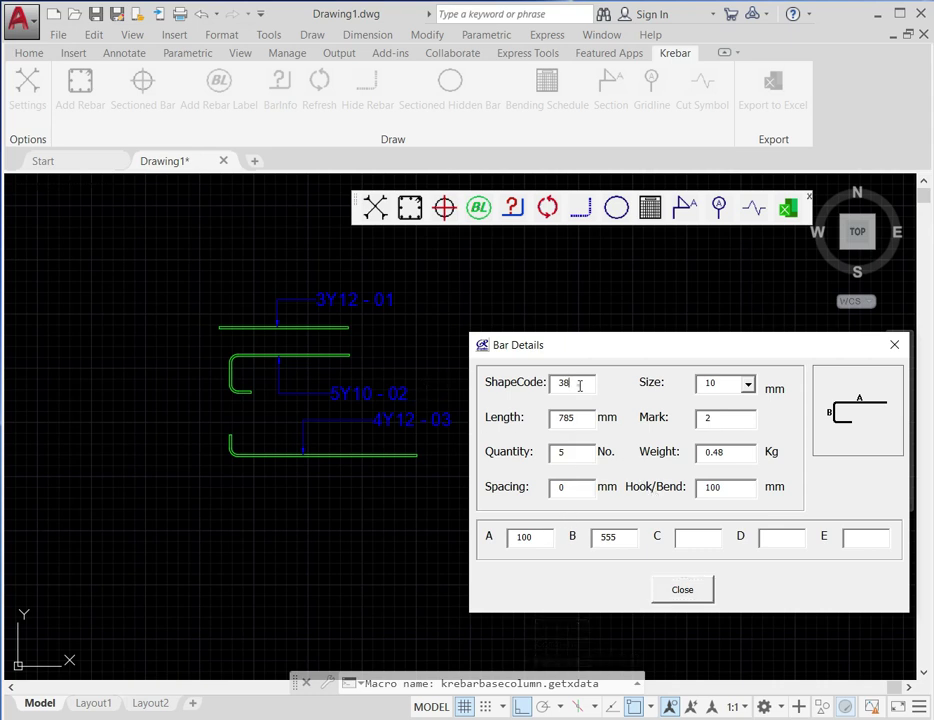
pyautogui.click(716, 384)
pyautogui.click(714, 416)
pyautogui.click(567, 457)
pyautogui.click(609, 537)
pyautogui.moveTo(608, 340); pyautogui.dragTo(463, 311)
pyautogui.click(537, 543)
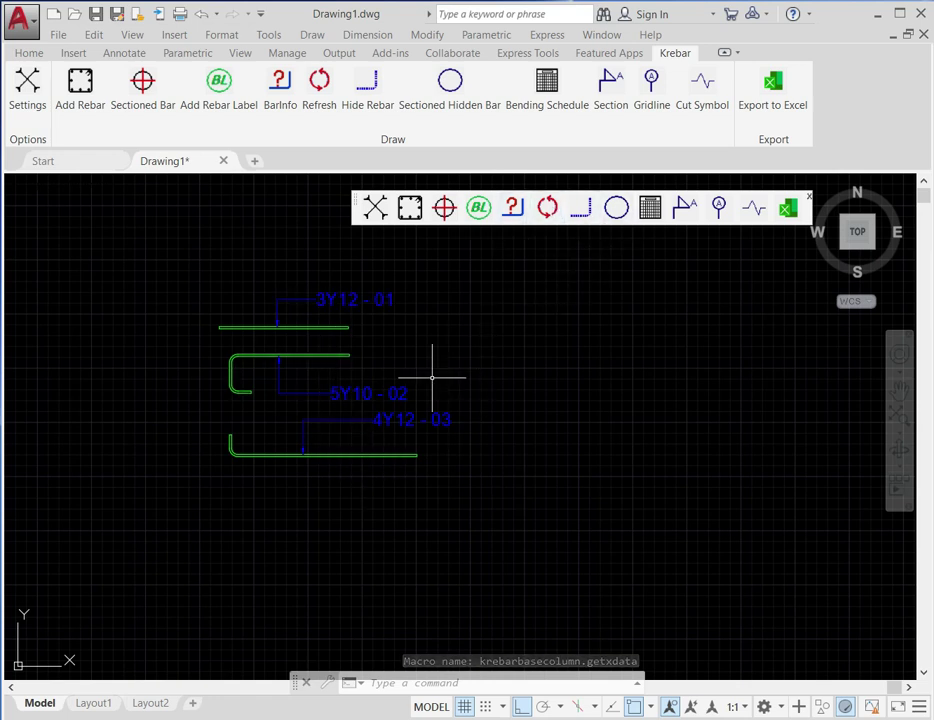
pyautogui.click(368, 455)
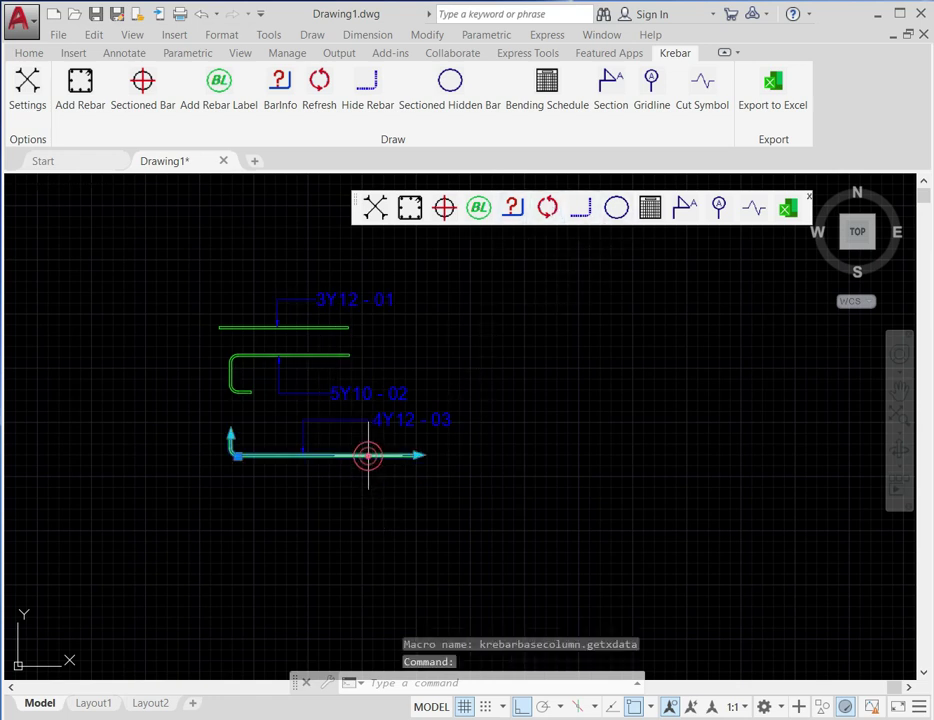
pyautogui.click(521, 213)
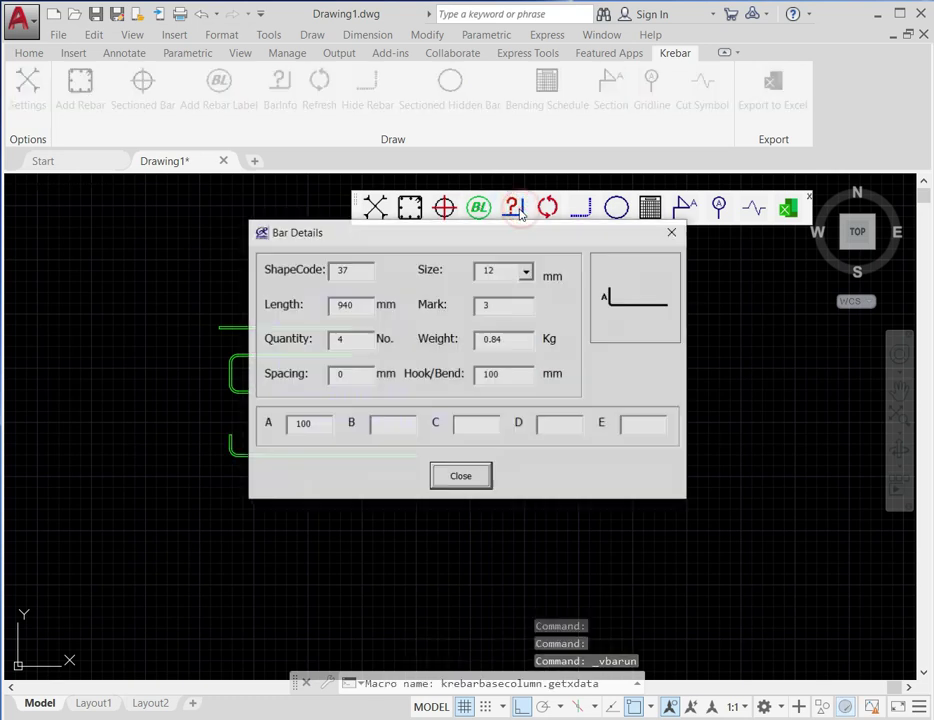
pyautogui.moveTo(462, 241); pyautogui.dragTo(620, 364)
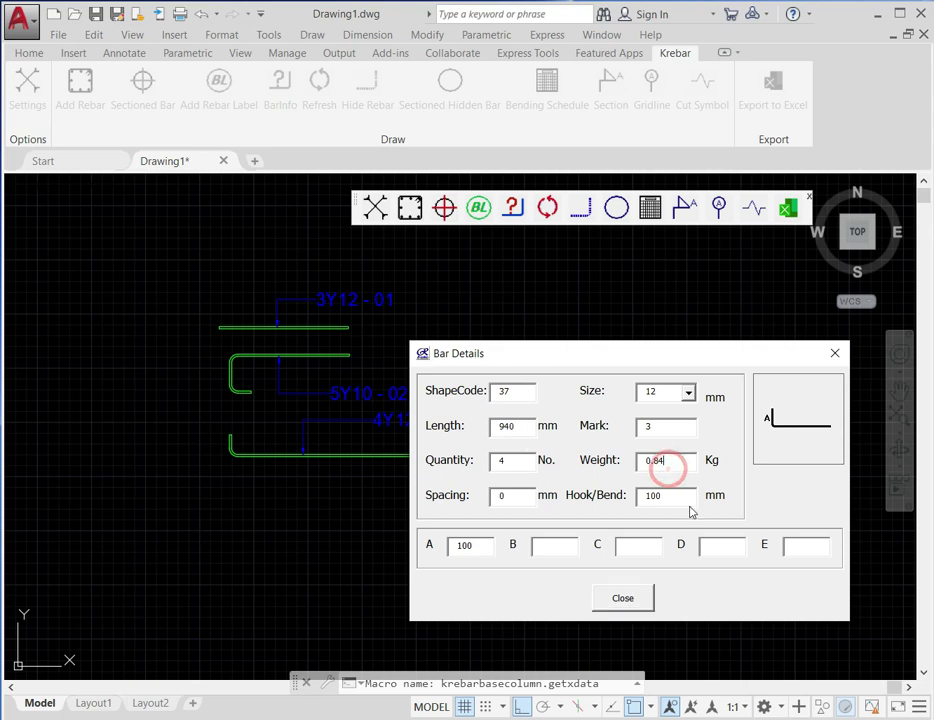
pyautogui.click(650, 496)
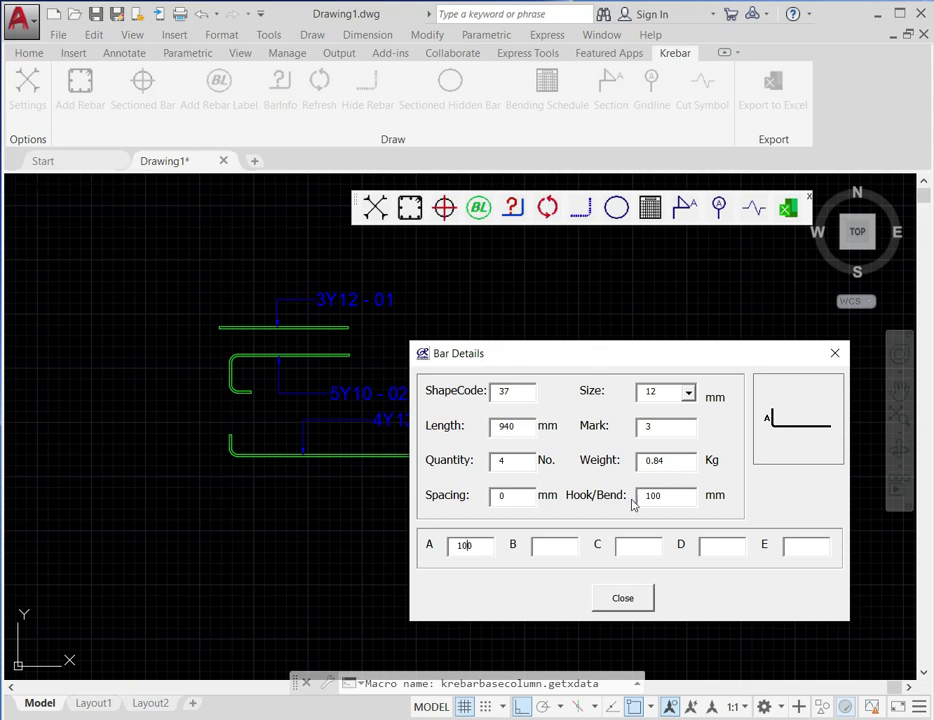
pyautogui.click(624, 600)
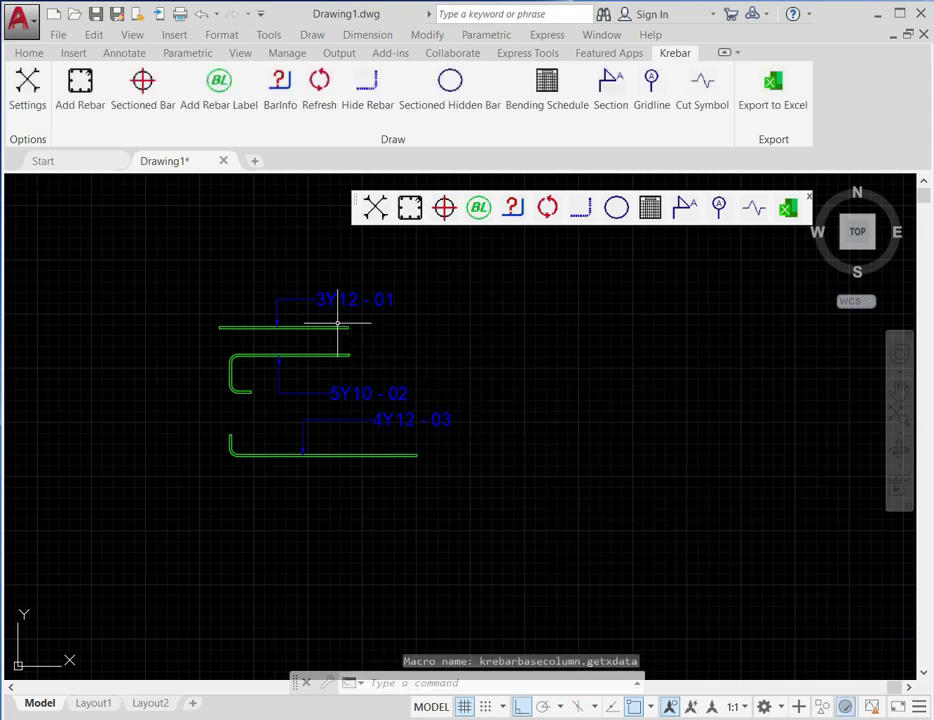
pyautogui.scroll(2, 219, 281)
pyautogui.scroll(-2, 292, 281)
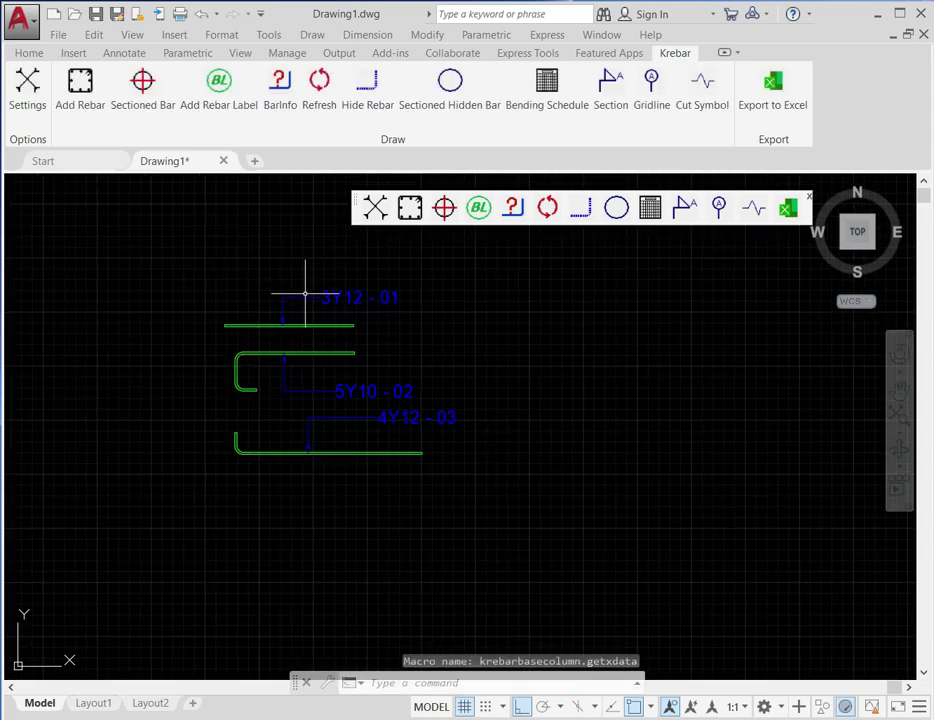
pyautogui.scroll(2, 308, 292)
pyautogui.scroll(-2, 350, 312)
pyautogui.scroll(3, 423, 313)
pyautogui.scroll(-3, 381, 309)
pyautogui.scroll(2, 480, 298)
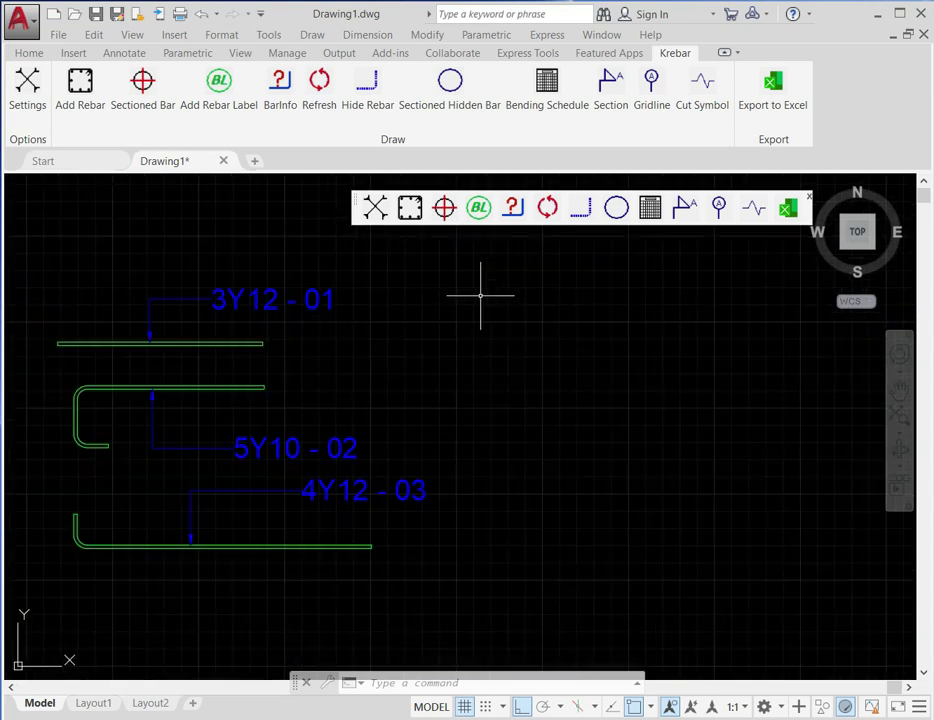
# Step: Insert the bending schedule table right of the bars, listing marks 1–3 and 7.37 kg total
pyautogui.click(650, 208)
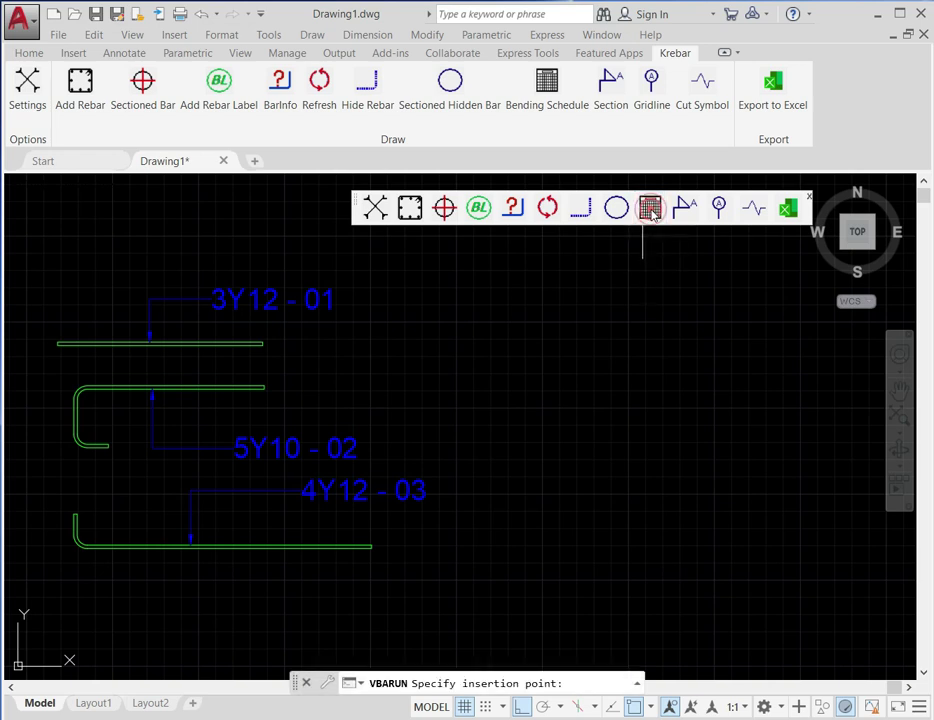
pyautogui.click(536, 340)
pyautogui.scroll(-2, 494, 341)
pyautogui.scroll(-3, 494, 341)
pyautogui.scroll(3, 558, 377)
pyautogui.scroll(-2, 558, 377)
pyautogui.scroll(2, 641, 397)
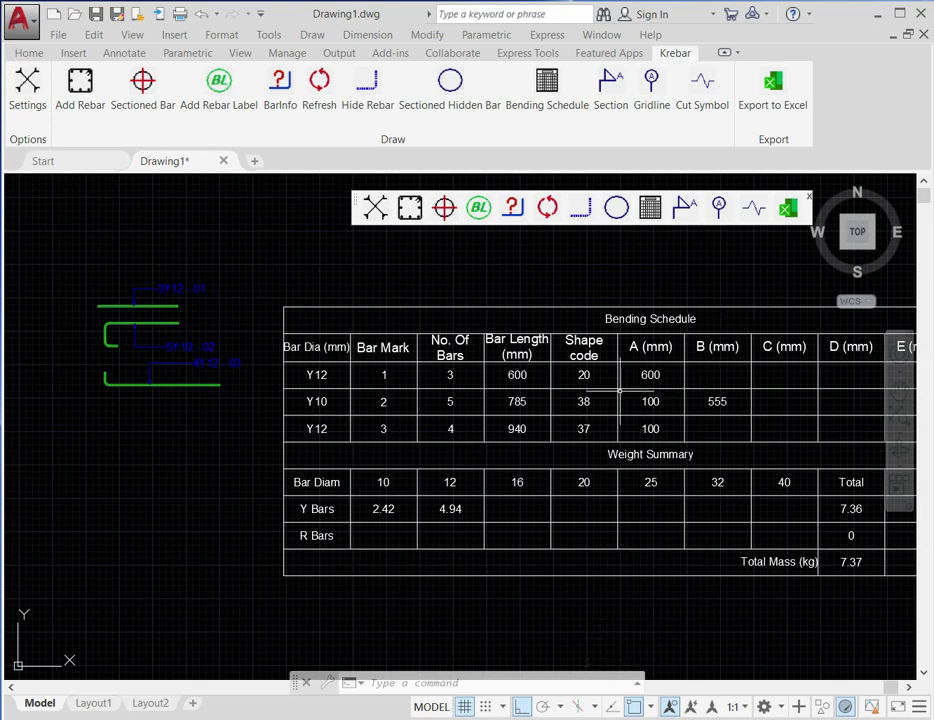
pyautogui.scroll(-3, 270, 500)
pyautogui.scroll(4, 411, 424)
pyautogui.scroll(-2, 549, 474)
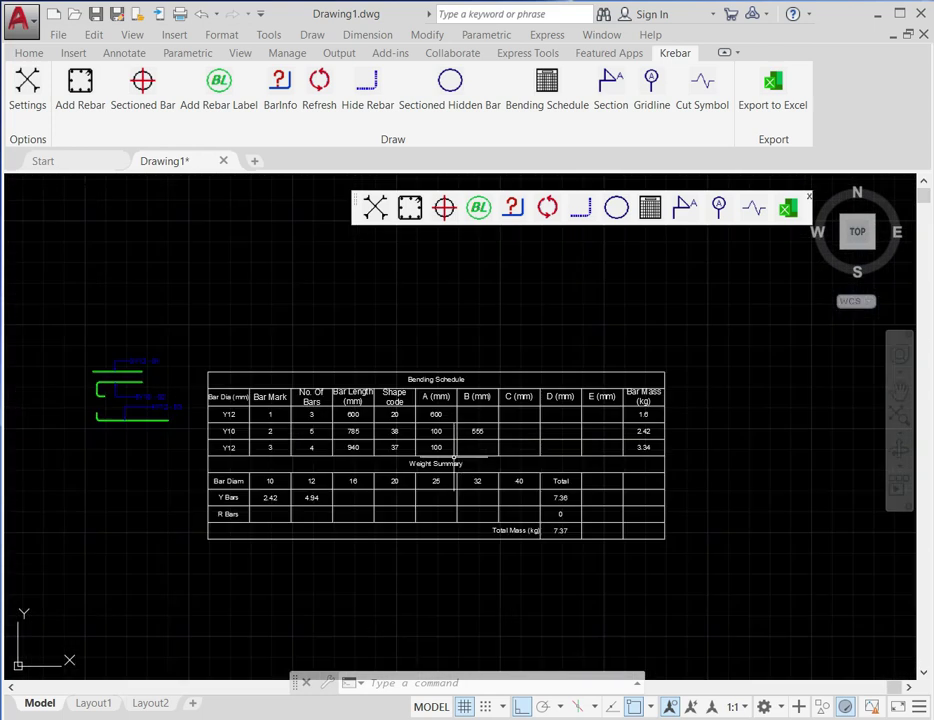
pyautogui.scroll(3, 110, 300)
# Step: Start the Krebar Export to Excel command for the bending schedule
pyautogui.scroll(-1, 503, 366)
pyautogui.click(788, 207)
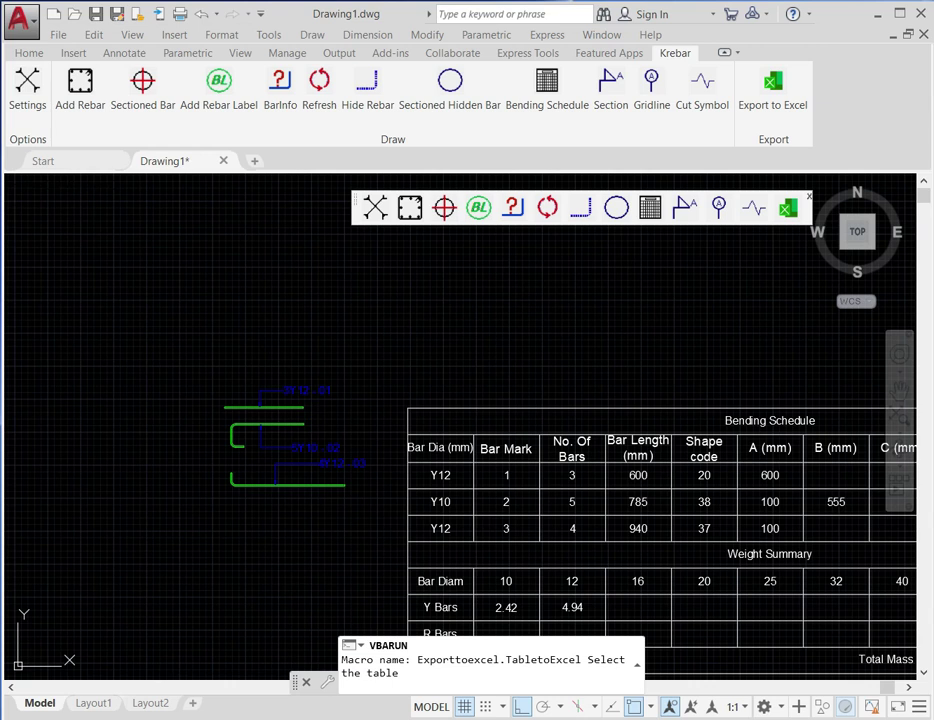
# Step: Export the bending schedule table into Excel's Bending_schedule workbook
pyautogui.click(590, 409)
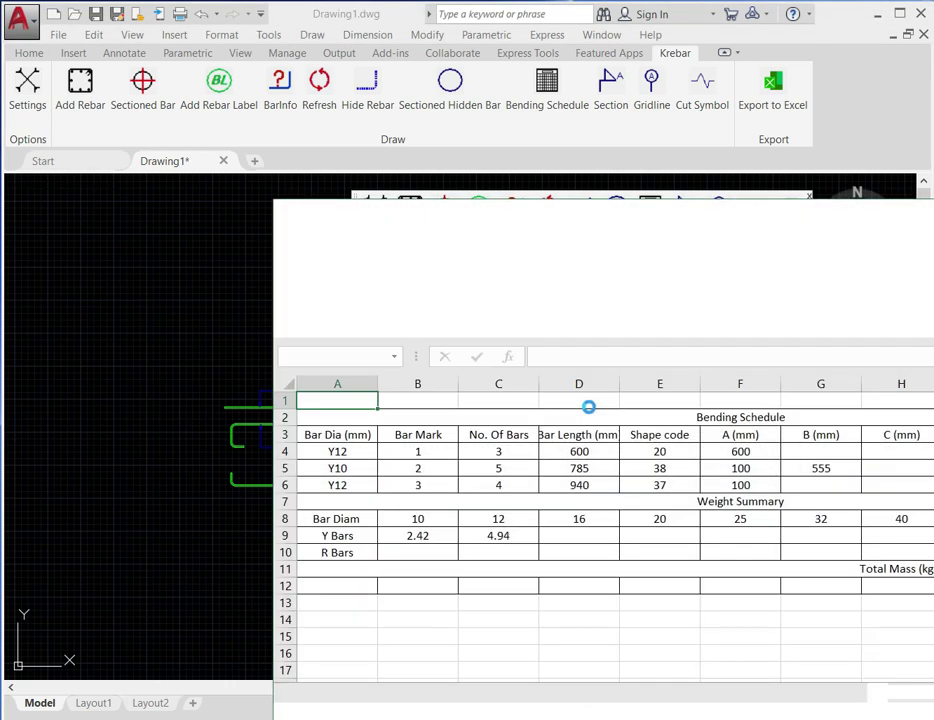
pyautogui.scroll(-3, 536, 410)
pyautogui.scroll(3, 532, 420)
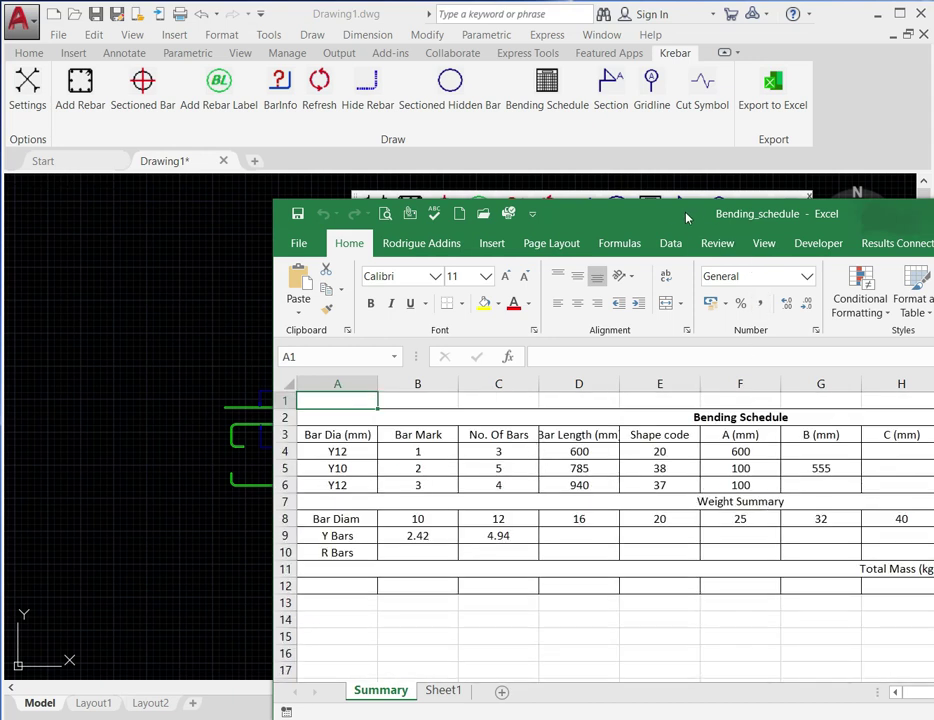
pyautogui.moveTo(680, 215)
pyautogui.mouseDown()
pyautogui.moveTo(590, 173)
pyautogui.moveTo(547, 88)
pyautogui.mouseUp()
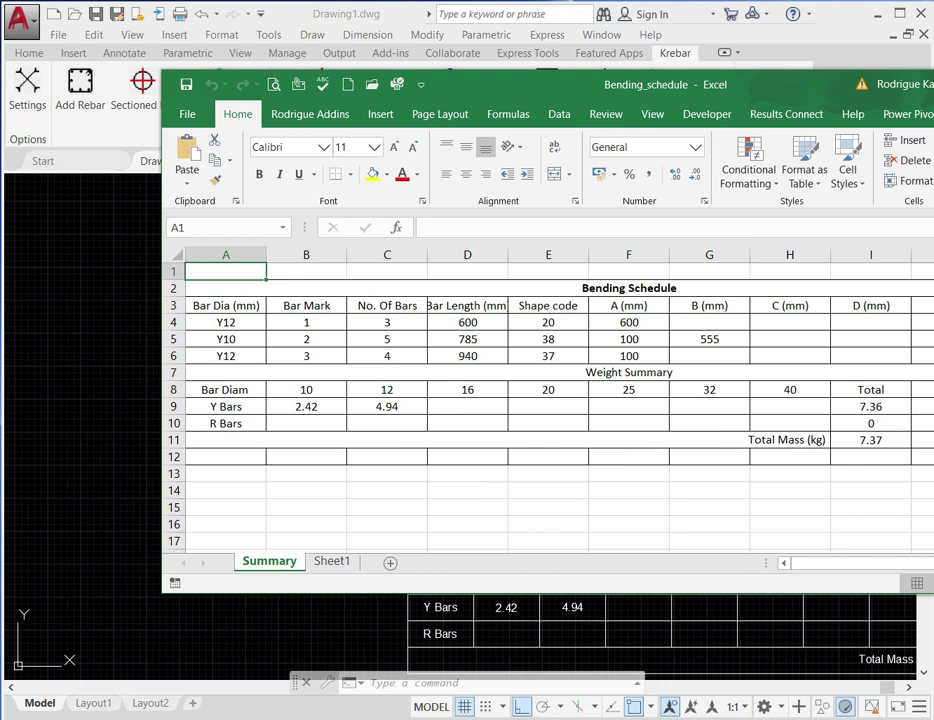
# Step: Check the schedule cells: bar masses, 785 length, Y10/Y12 rows, Y Bars weights and Total Mass
pyautogui.moveTo(930, 322); pyautogui.dragTo(930, 339)
pyautogui.click(444, 340)
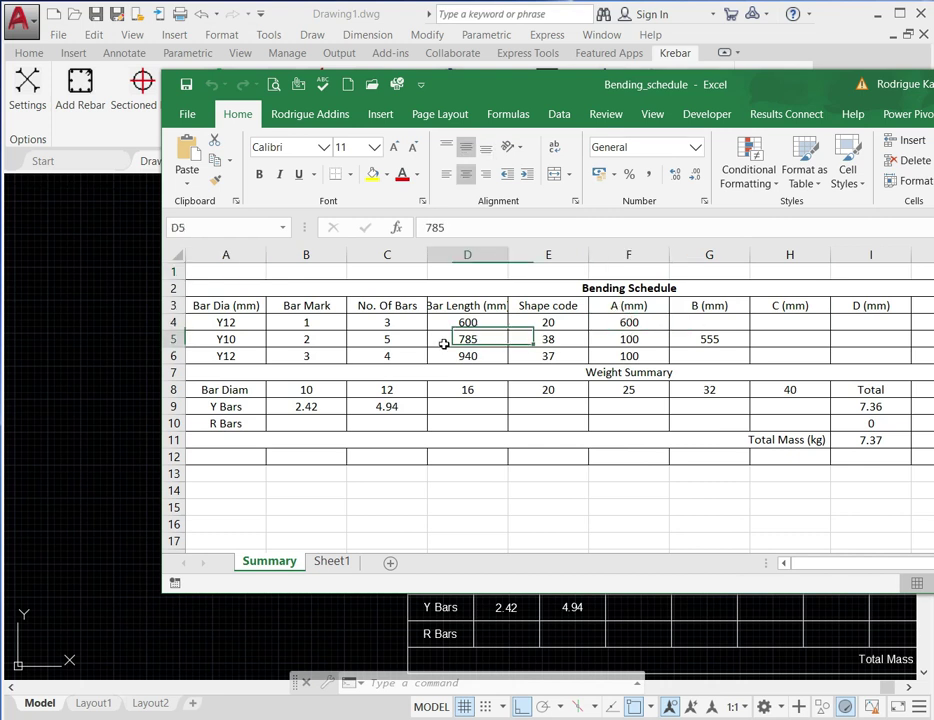
pyautogui.click(240, 338)
pyautogui.click(248, 357)
pyautogui.click(240, 402)
pyautogui.moveTo(323, 410); pyautogui.dragTo(352, 404)
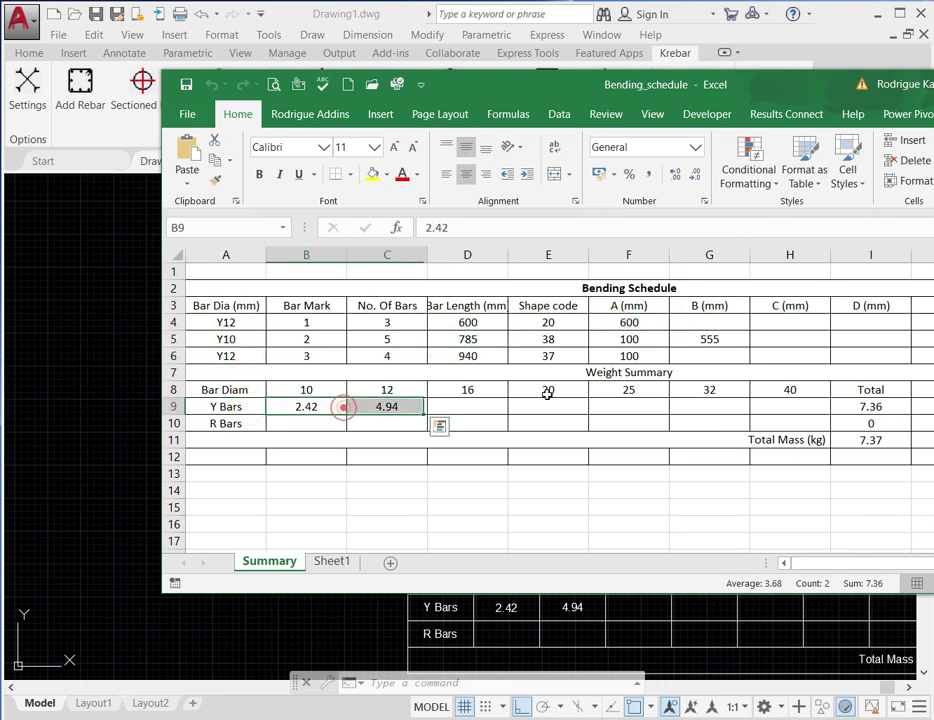
pyautogui.click(632, 373)
pyautogui.click(673, 446)
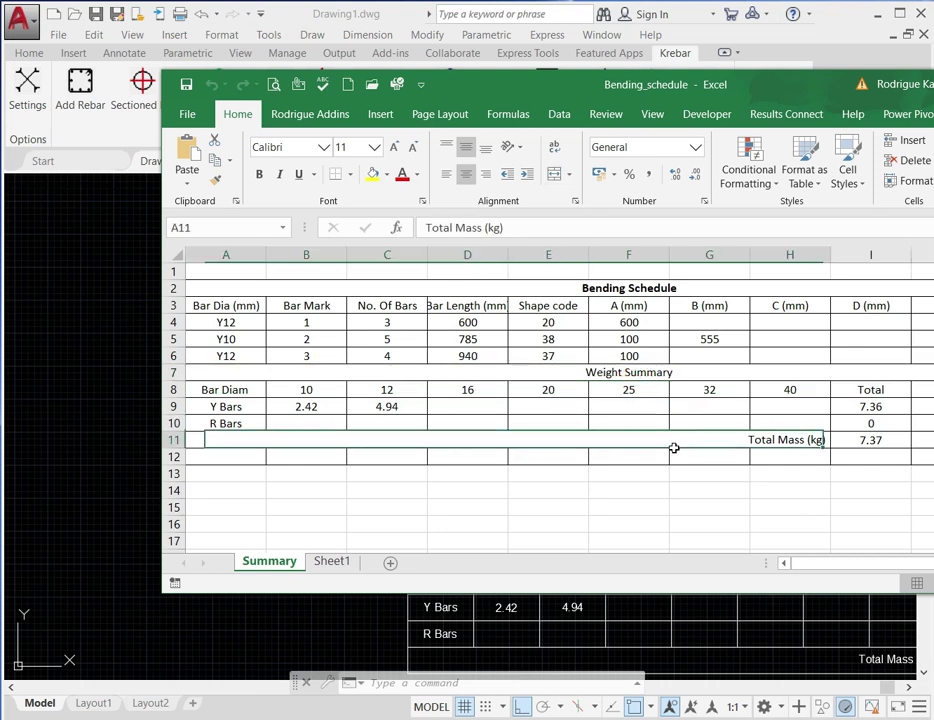
pyautogui.click(702, 494)
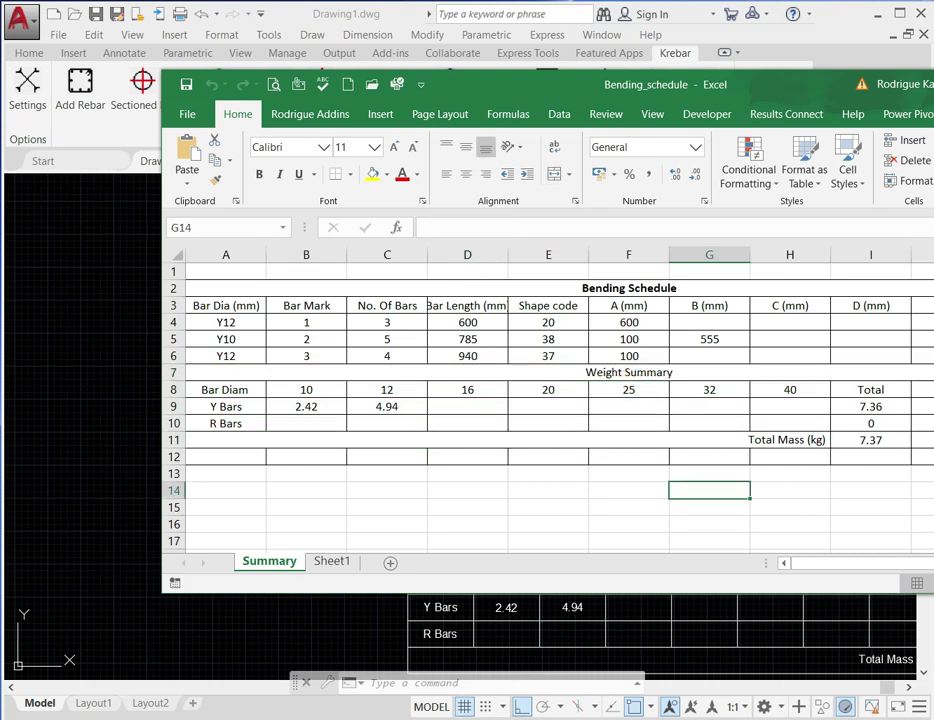
# Step: Leave Excel and return to the AutoCAD drawing
pyautogui.hotkey('alt', 'Tab')
pyautogui.scroll(-2, 481, 395)
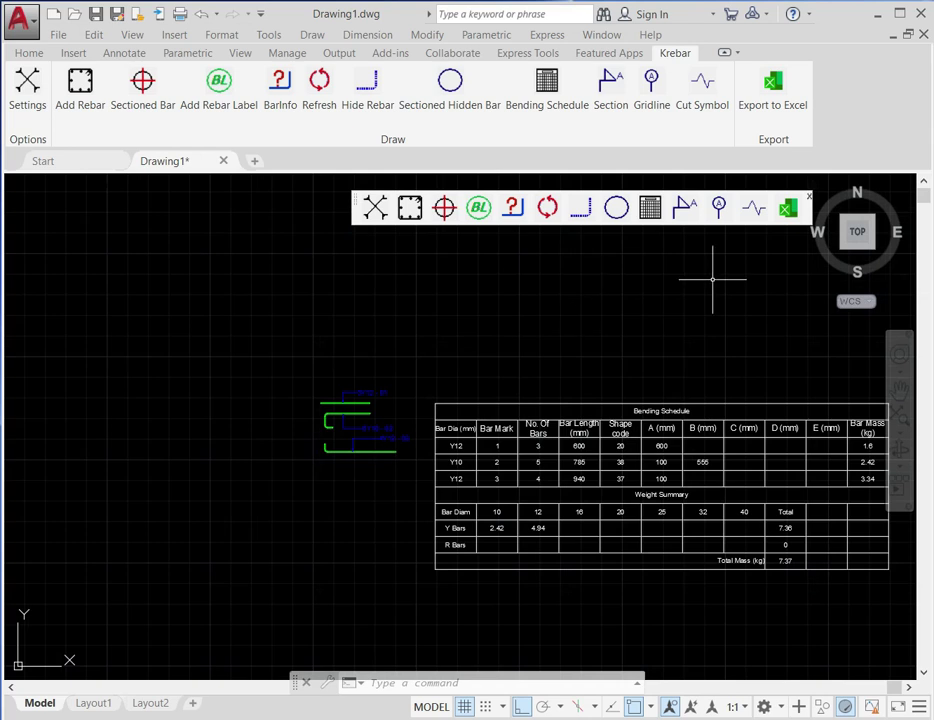
pyautogui.scroll(2, 838, 410)
pyautogui.scroll(-3, 740, 445)
# Step: Draw a long rectangle for the beam outline above the schedule table using two opposite corners
pyautogui.scroll(3, 750, 385)
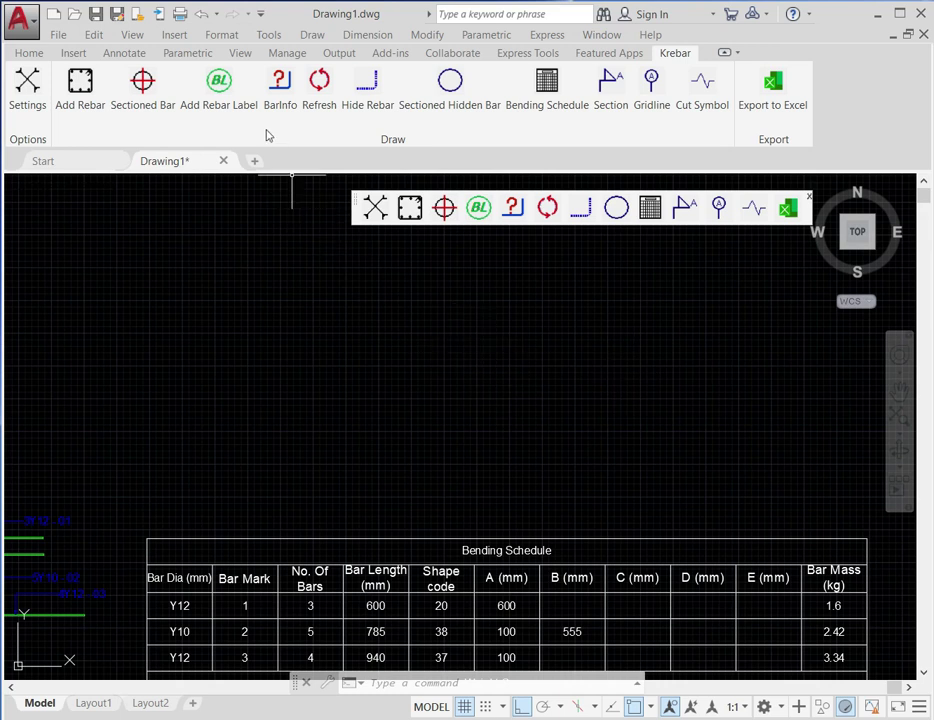
pyautogui.click(30, 53)
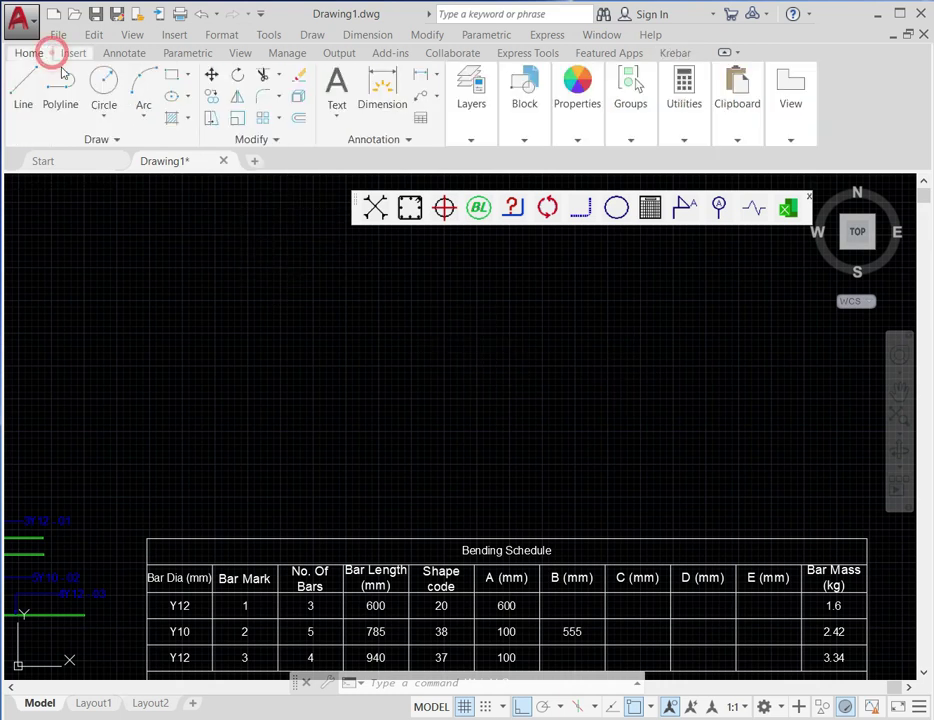
pyautogui.click(172, 74)
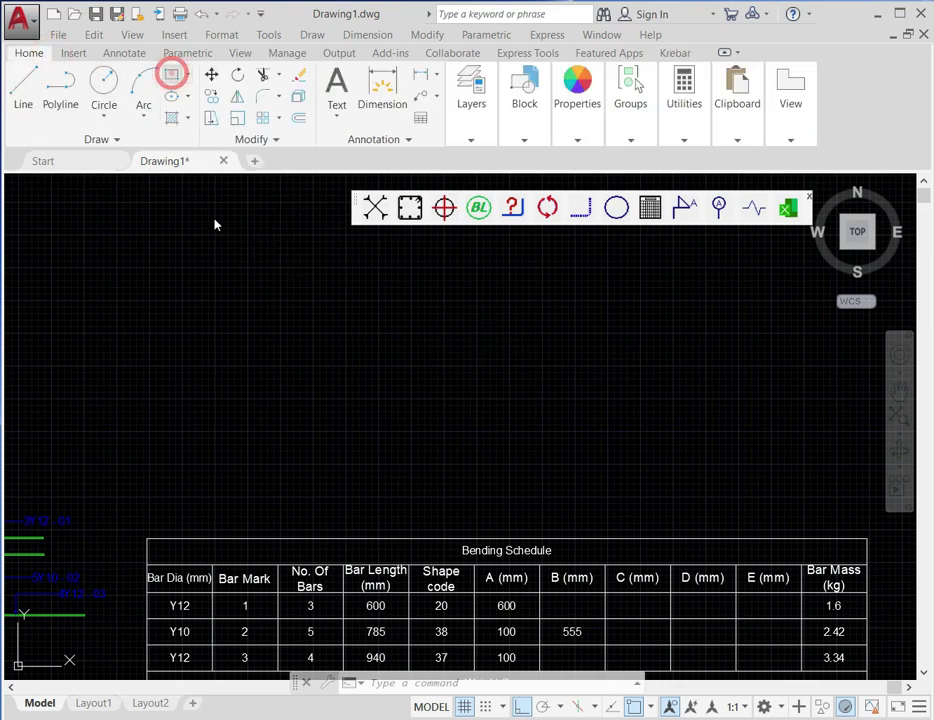
pyautogui.click(198, 271)
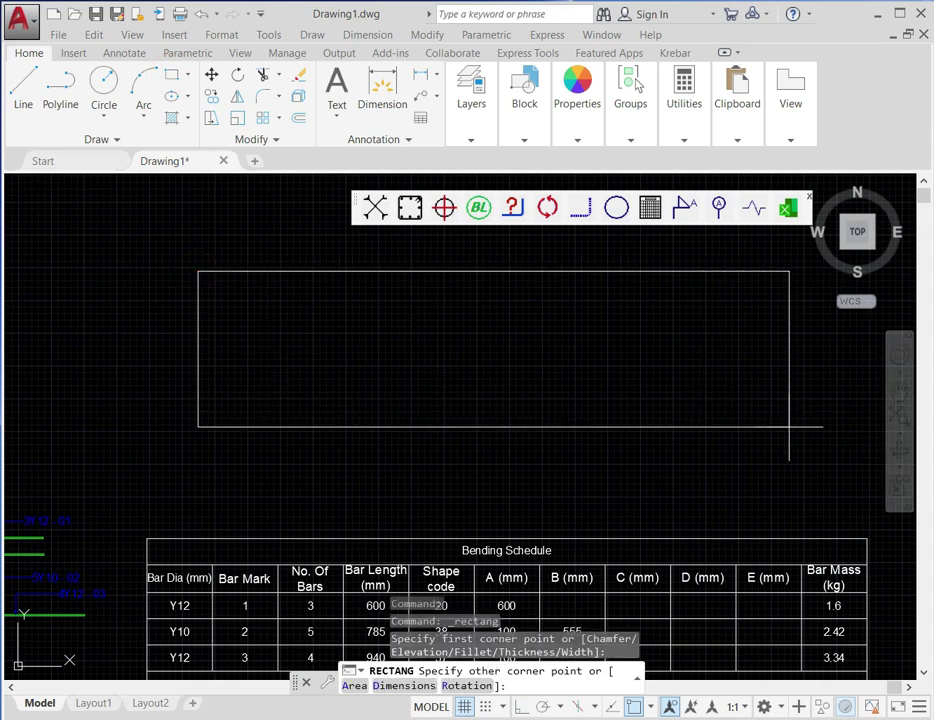
pyautogui.click(728, 375)
pyautogui.scroll(-2, 770, 410)
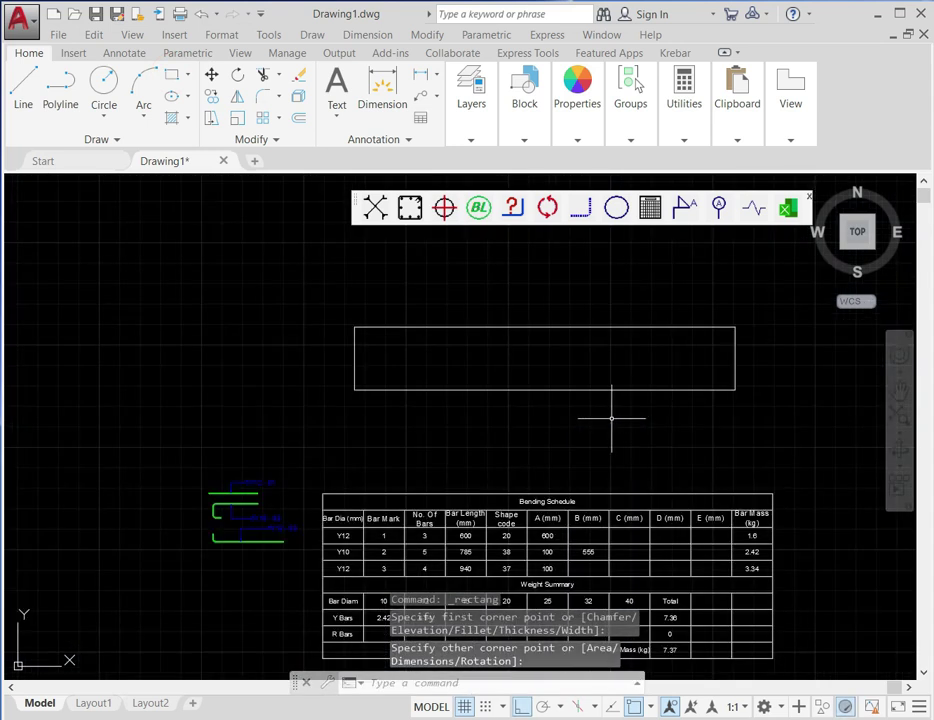
pyautogui.scroll(2, 585, 325)
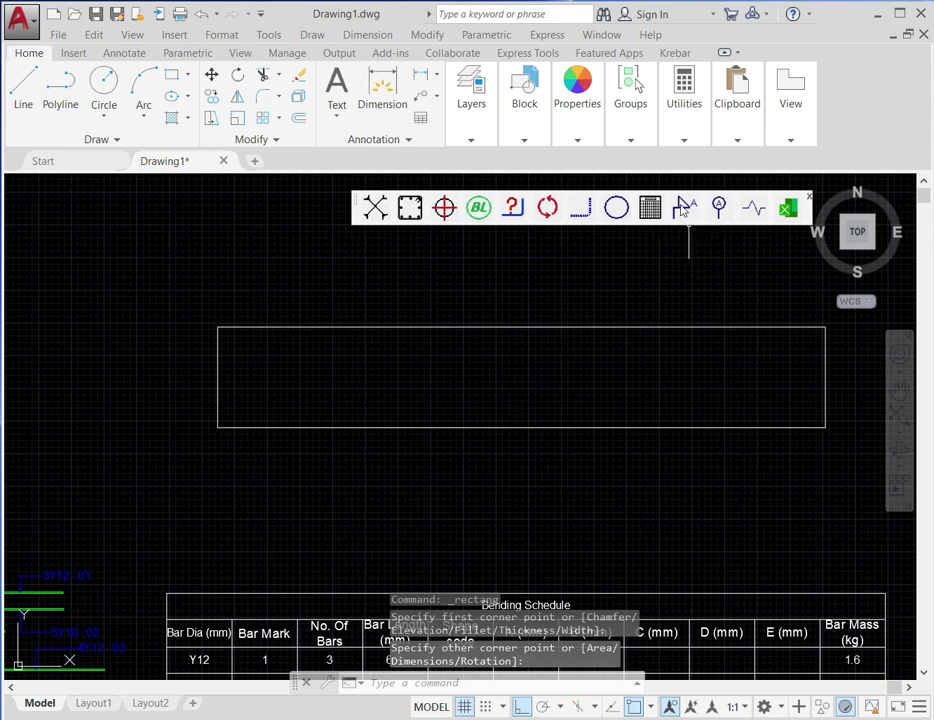
# Step: Place a section cut marker numbered 2 across the beam
pyautogui.click(476, 290)
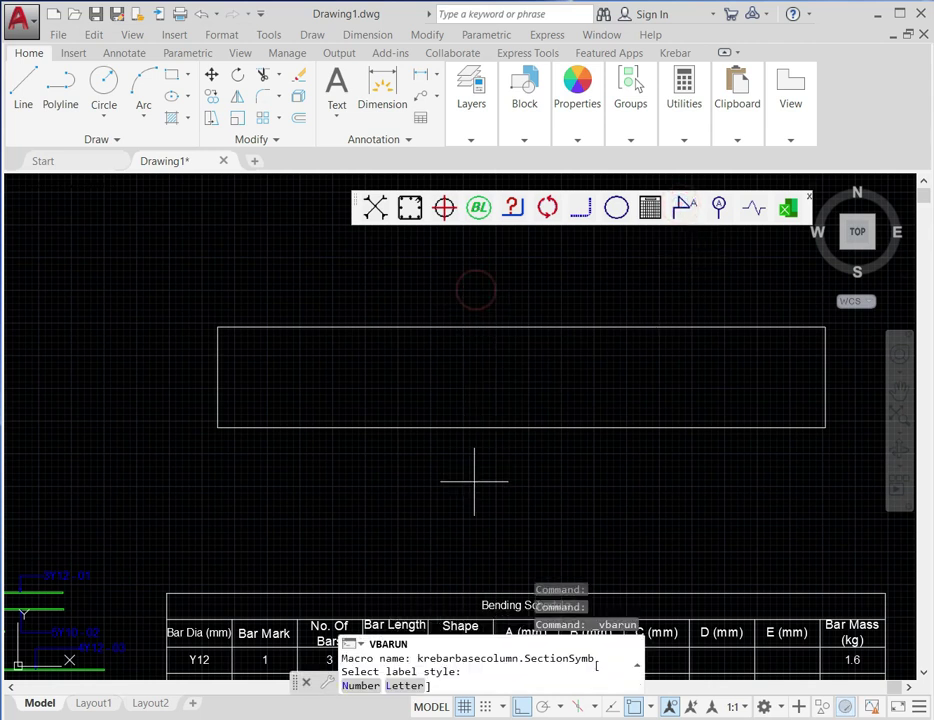
pyautogui.click(360, 686)
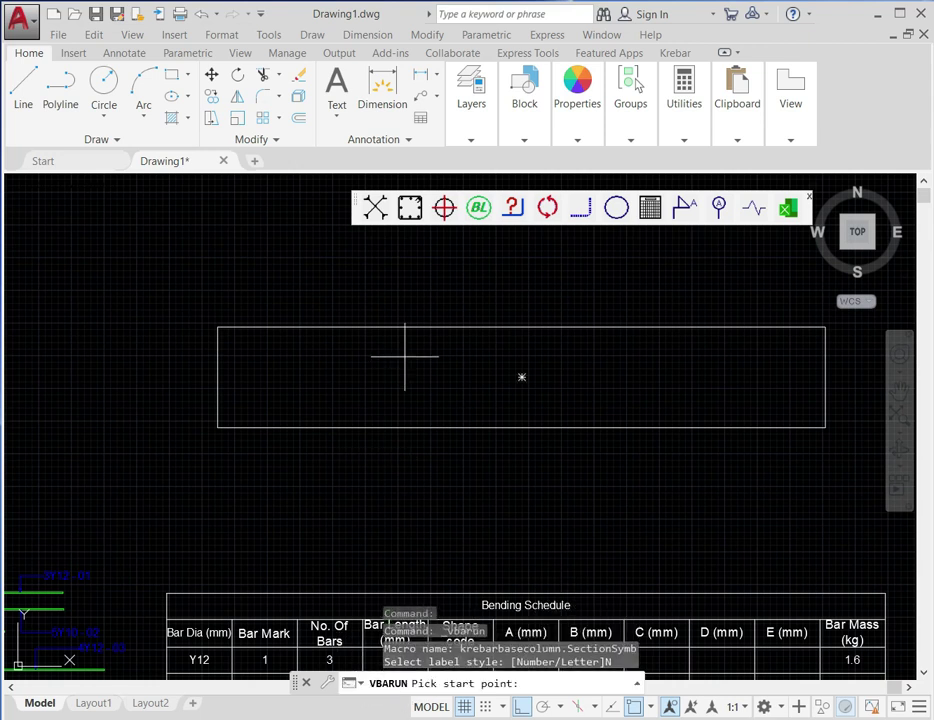
pyautogui.click(438, 279)
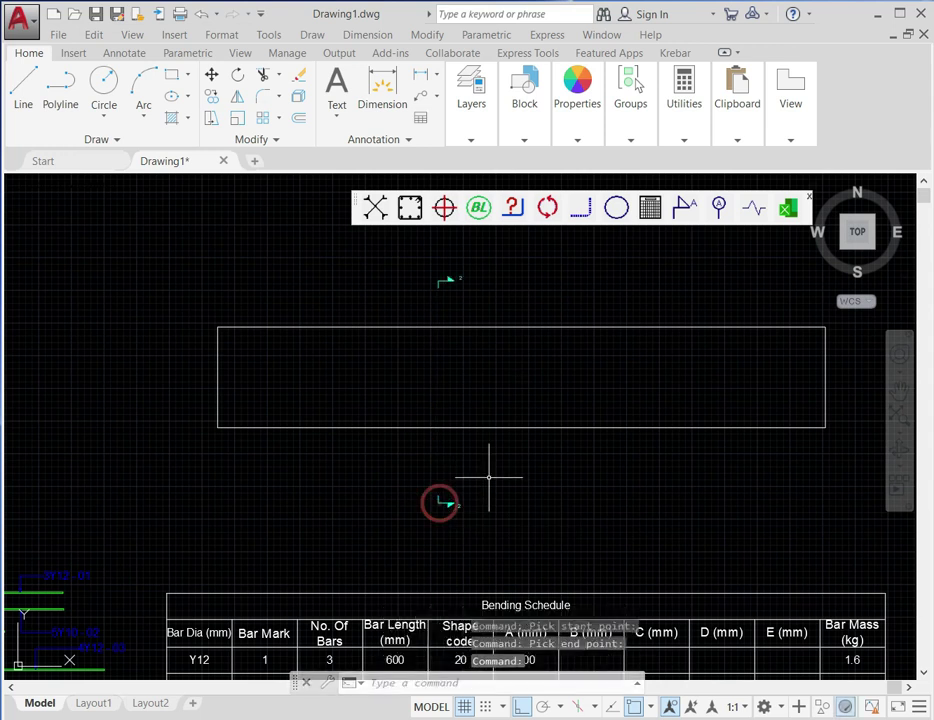
pyautogui.scroll(4, 459, 505)
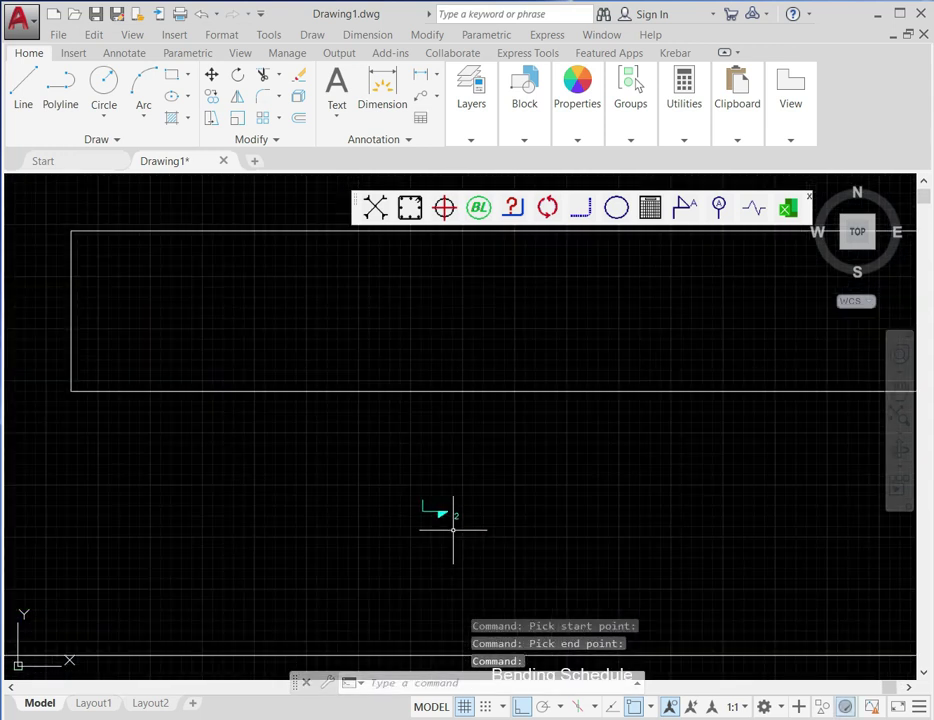
pyautogui.scroll(-4, 444, 505)
pyautogui.scroll(4, 473, 326)
pyautogui.scroll(-4, 467, 298)
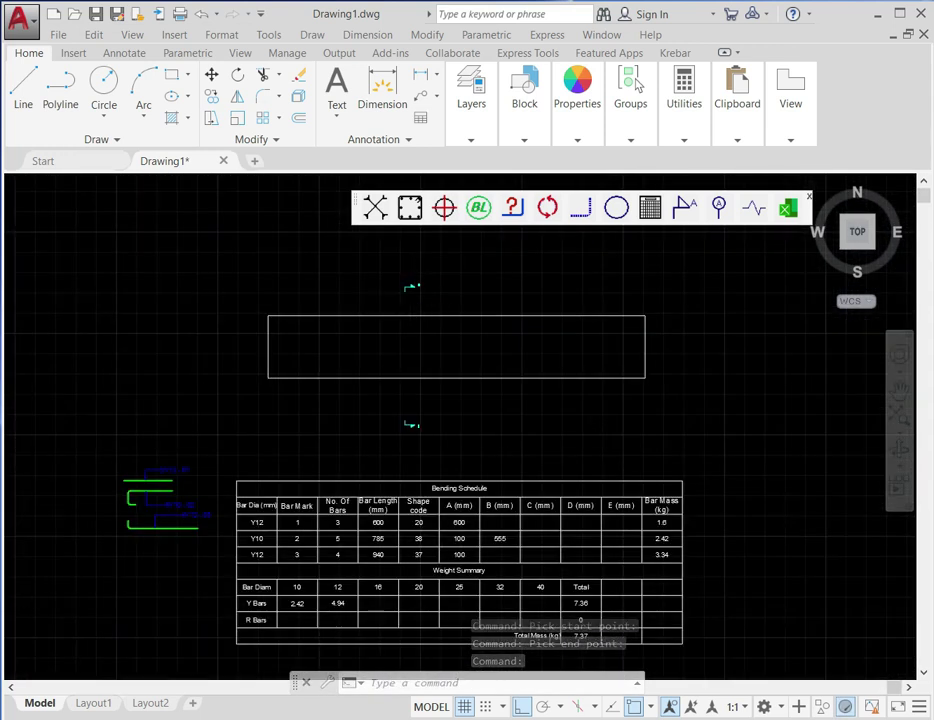
pyautogui.scroll(2, 419, 318)
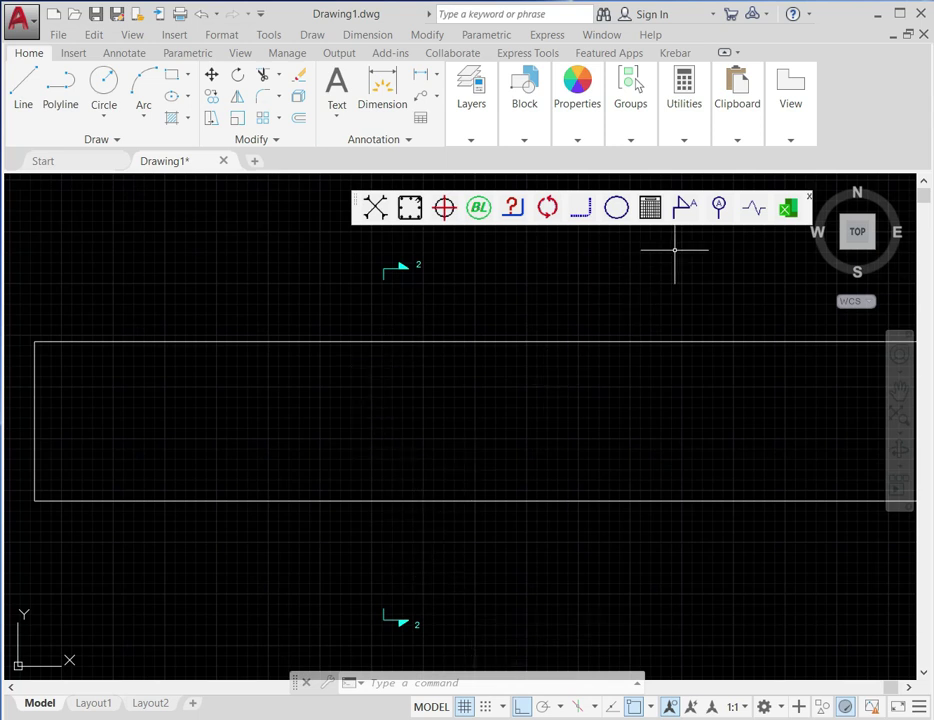
# Step: Place a section cut marker lettered B from above to below the beam
pyautogui.click(685, 208)
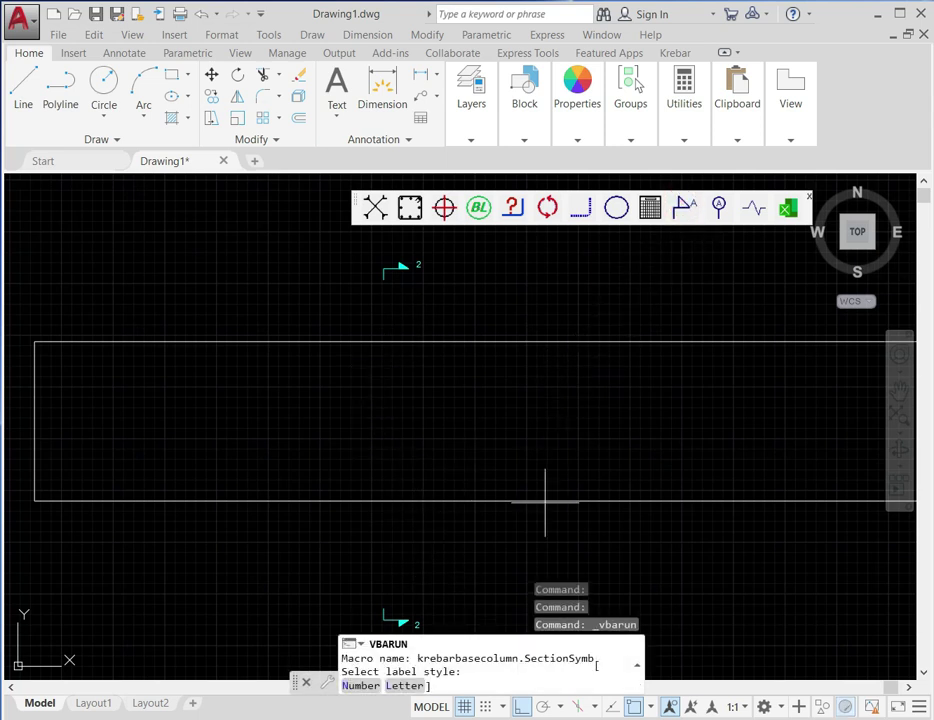
pyautogui.click(405, 687)
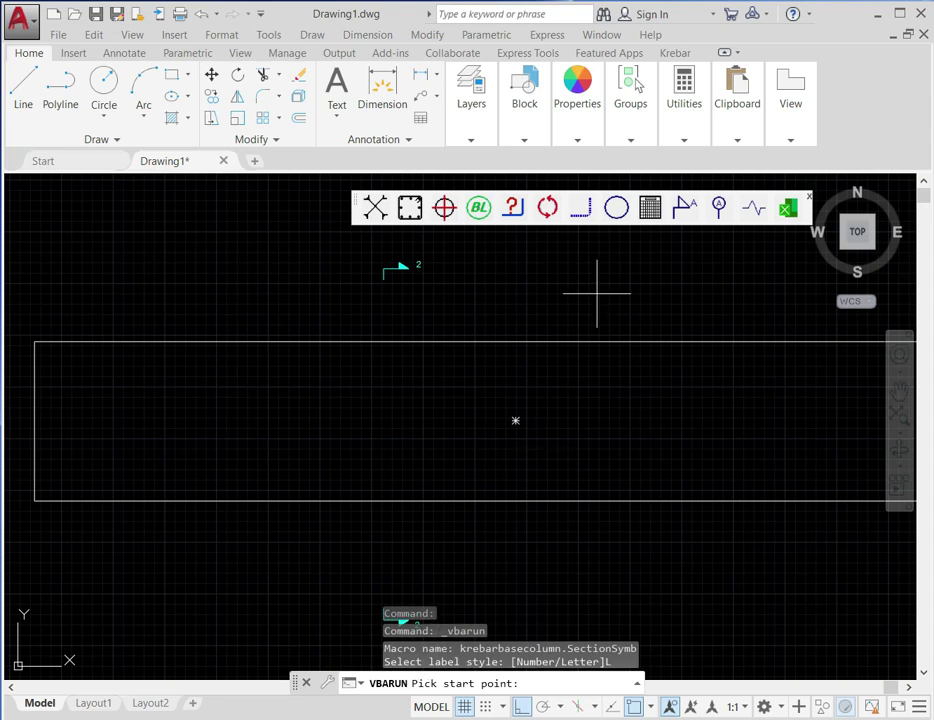
pyautogui.click(543, 264)
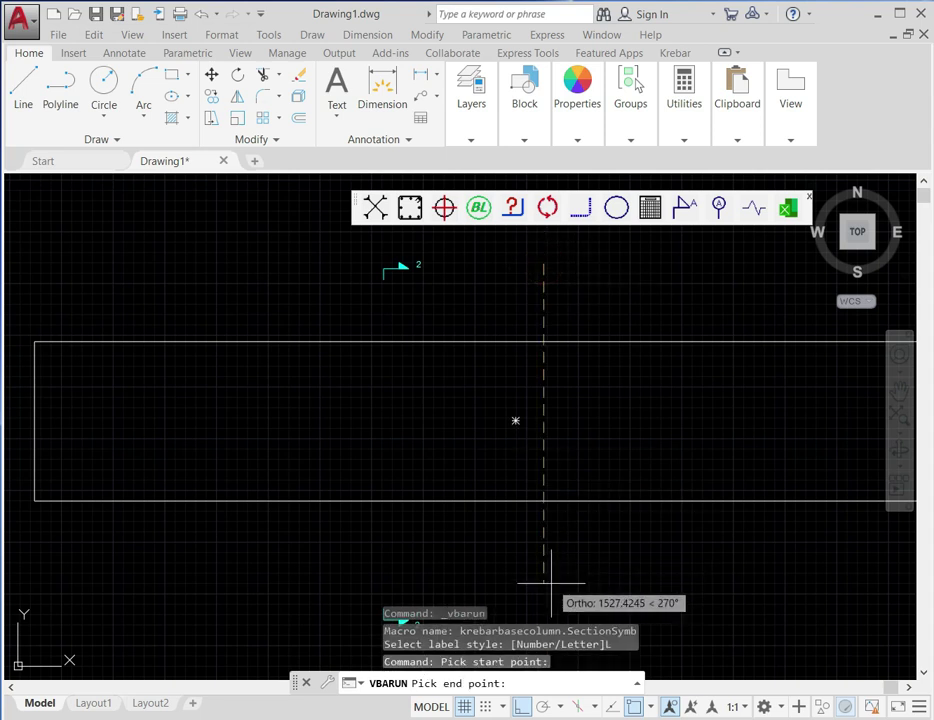
pyautogui.click(546, 590)
pyautogui.scroll(3, 588, 246)
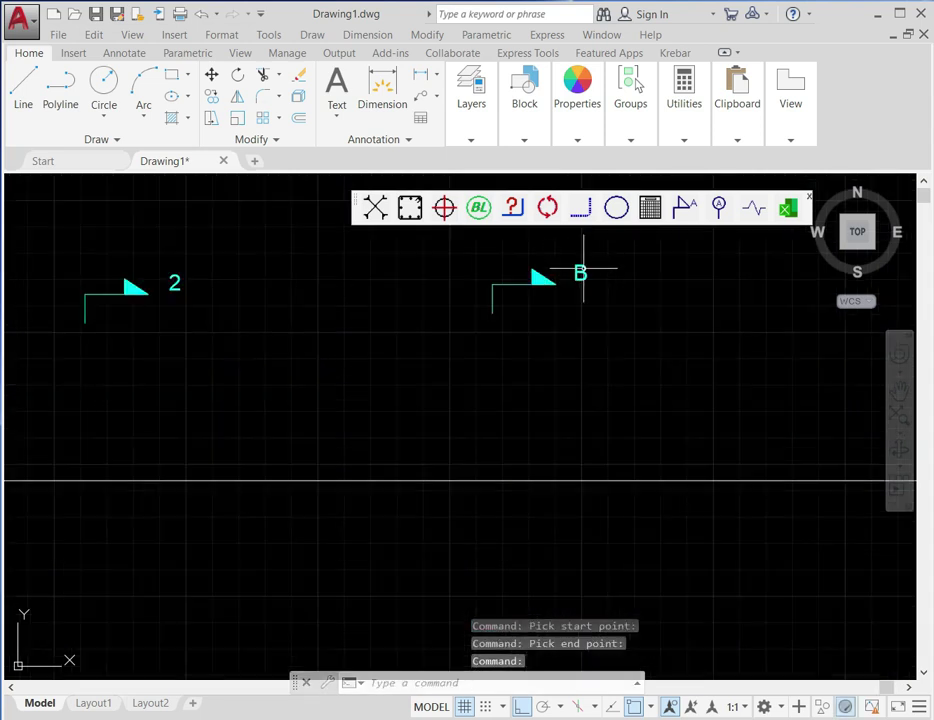
pyautogui.scroll(-5, 548, 273)
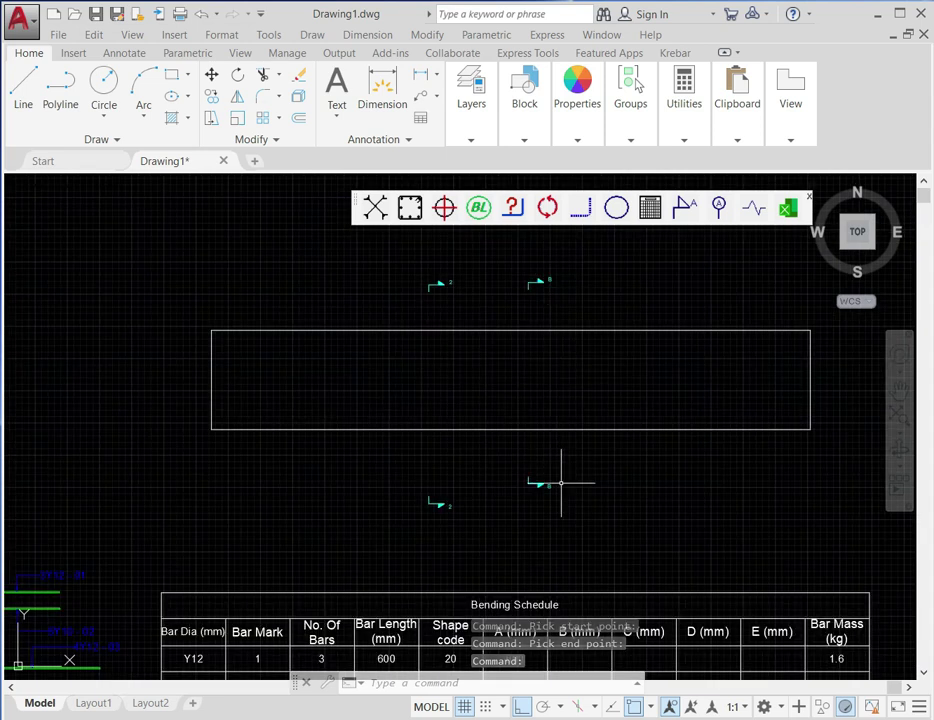
pyautogui.scroll(3, 548, 276)
pyautogui.scroll(-3, 559, 384)
pyautogui.scroll(3, 557, 358)
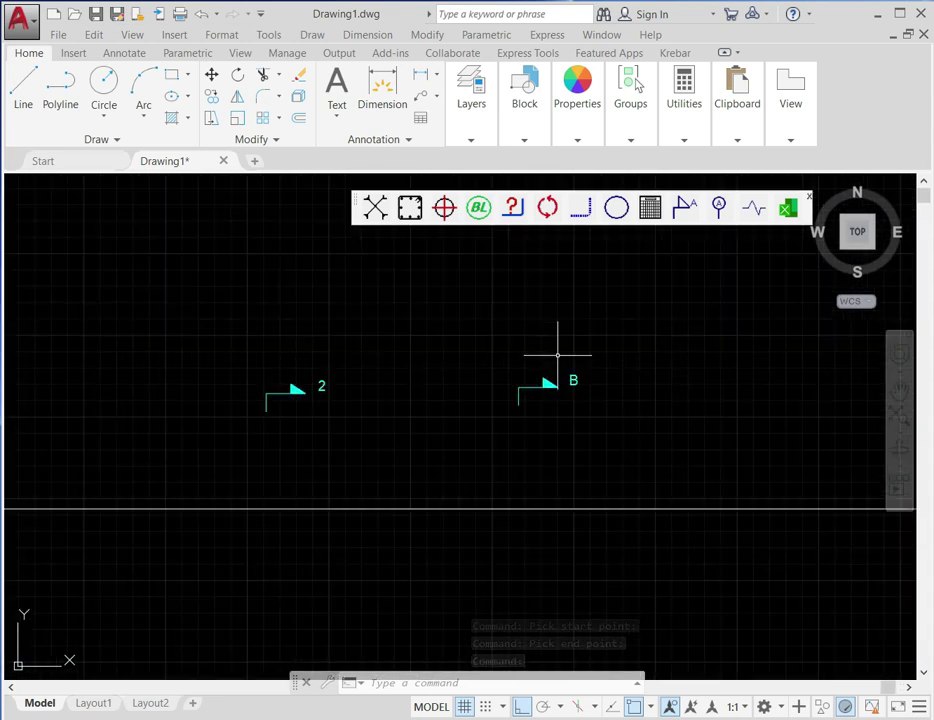
pyautogui.scroll(-5, 557, 354)
pyautogui.scroll(2, 488, 438)
pyautogui.scroll(-3, 486, 445)
pyautogui.scroll(3, 621, 382)
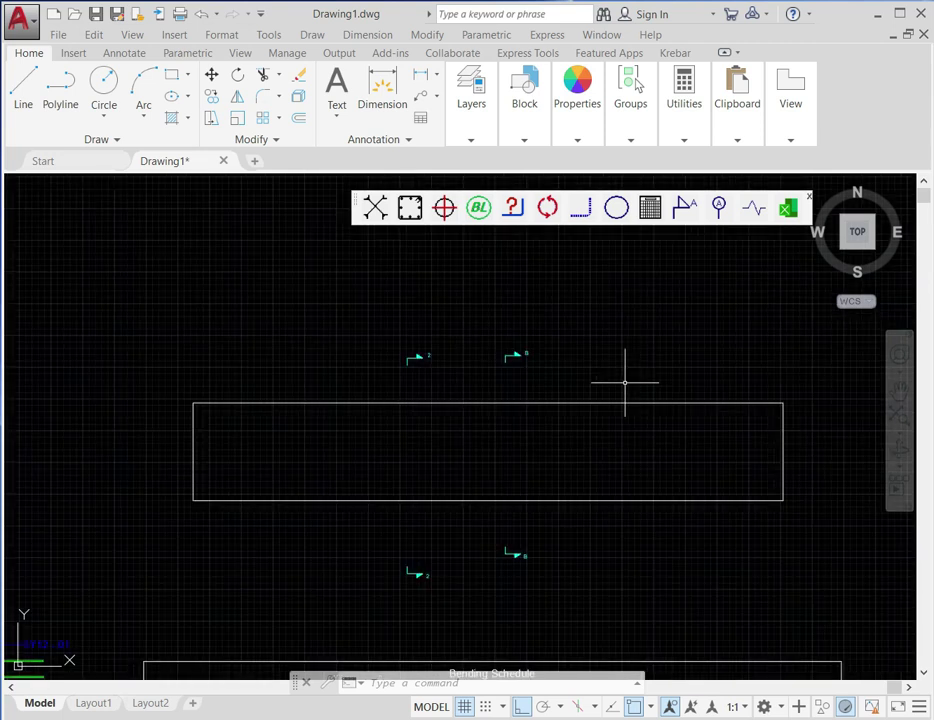
# Step: Add vertical gridline 3 running from above to below the beam
pyautogui.click(720, 207)
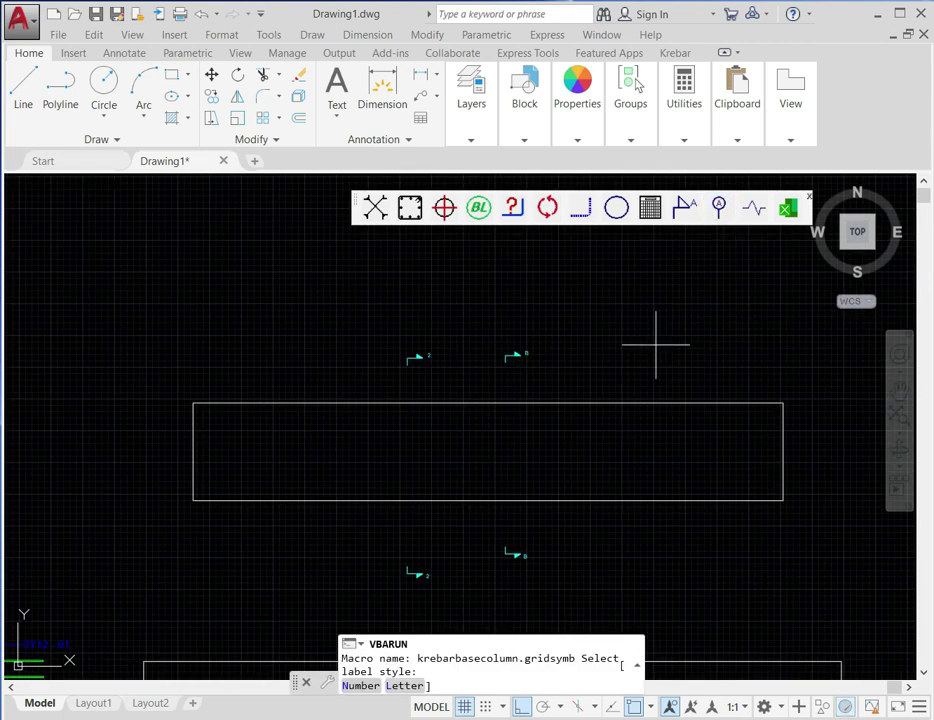
pyautogui.click(366, 686)
pyautogui.click(636, 334)
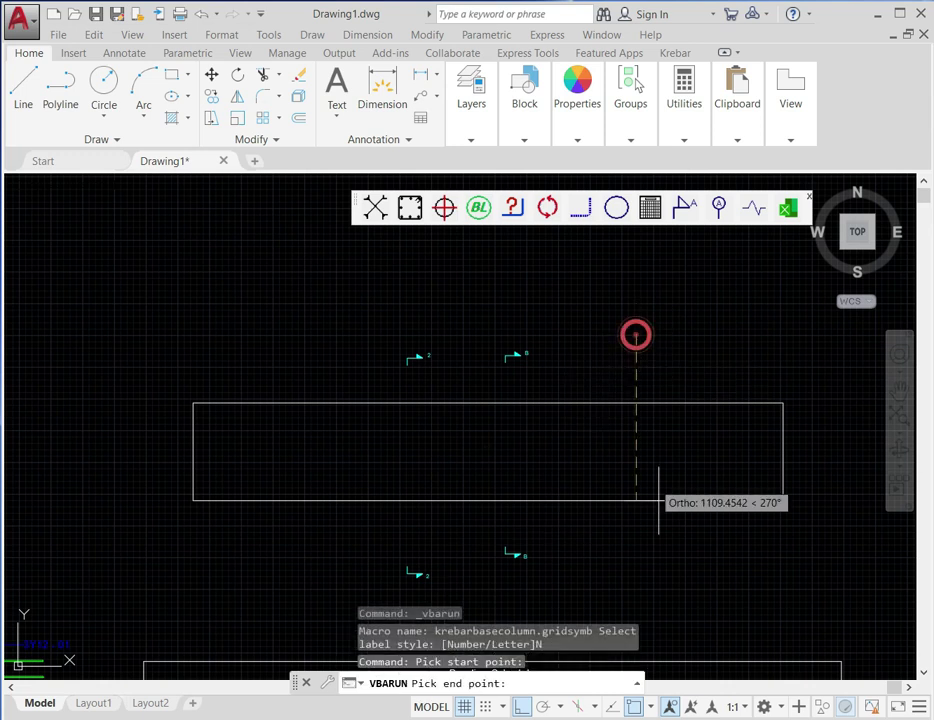
pyautogui.click(660, 578)
pyautogui.scroll(3, 636, 331)
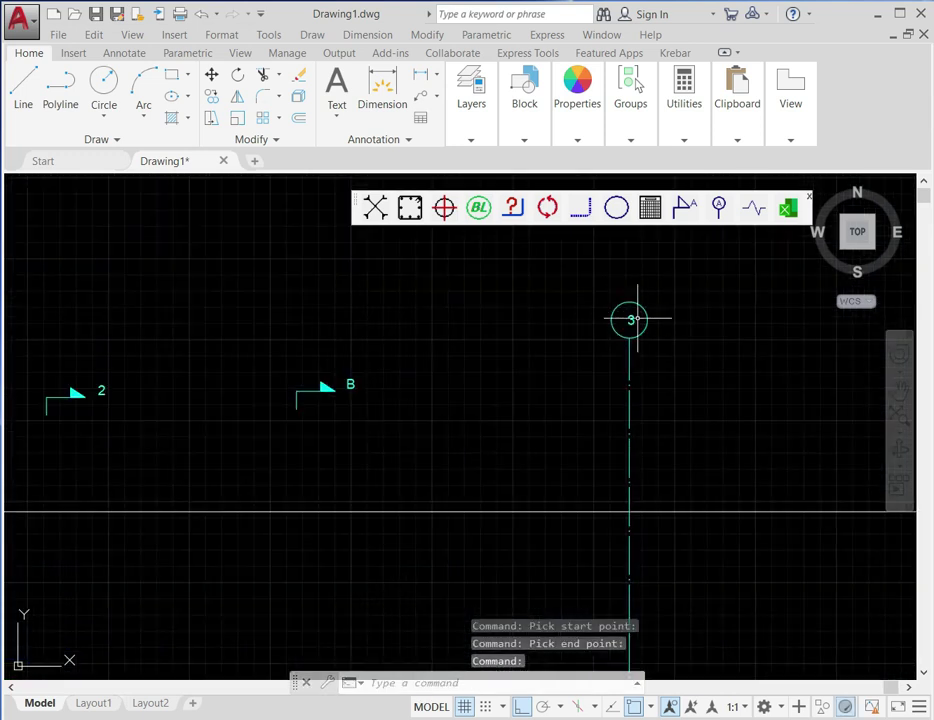
pyautogui.scroll(3, 559, 329)
pyautogui.scroll(-4, 569, 334)
pyautogui.scroll(-4, 569, 334)
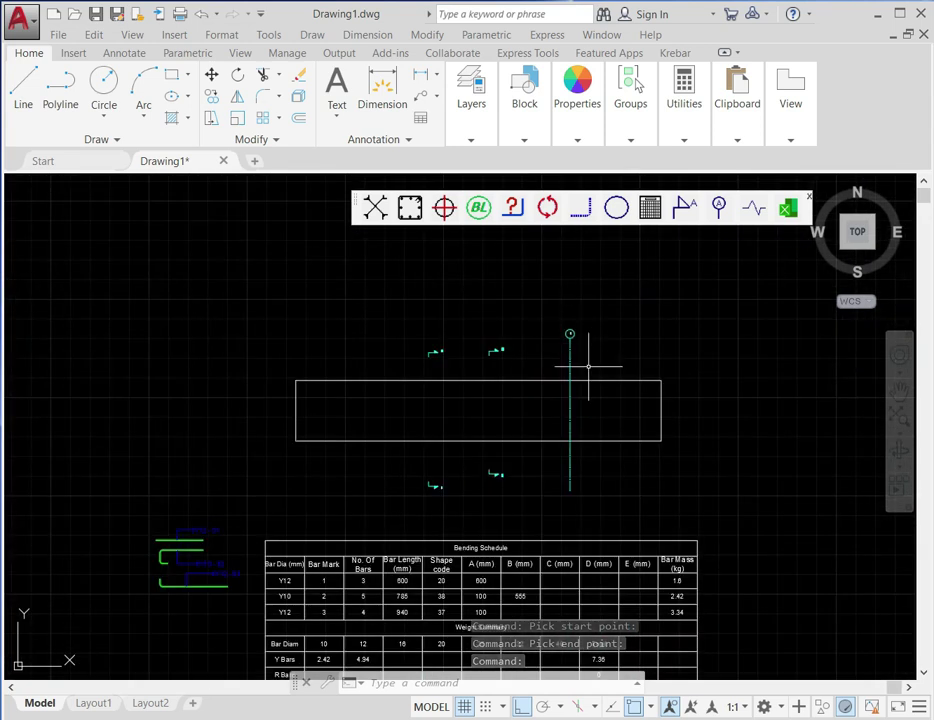
pyautogui.scroll(2, 592, 375)
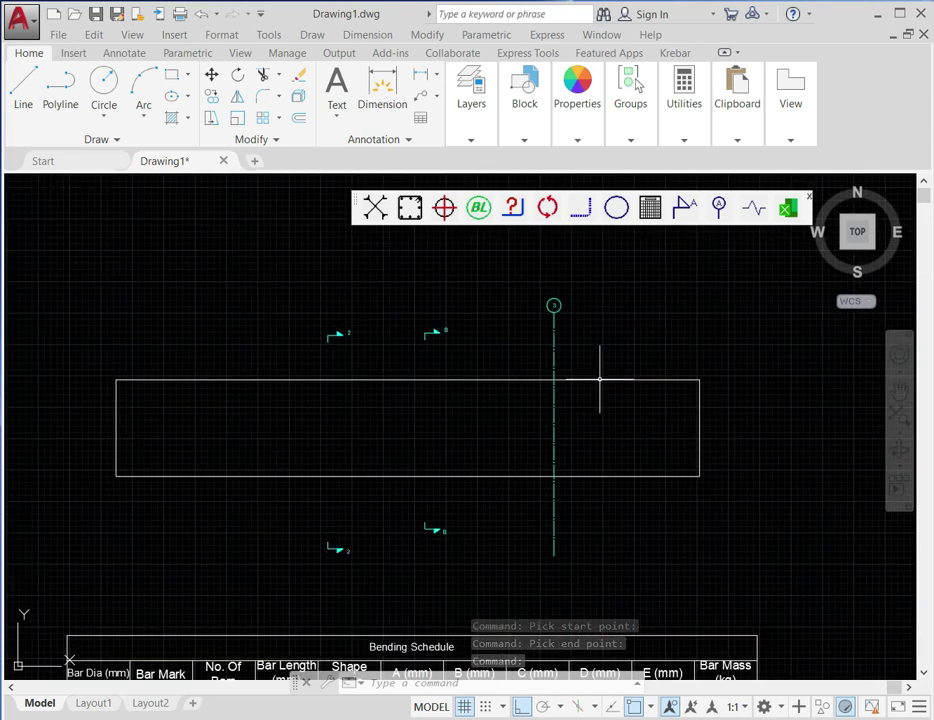
# Step: Add a second vertical gridline lettered B across the right part of the beam
pyautogui.click(719, 207)
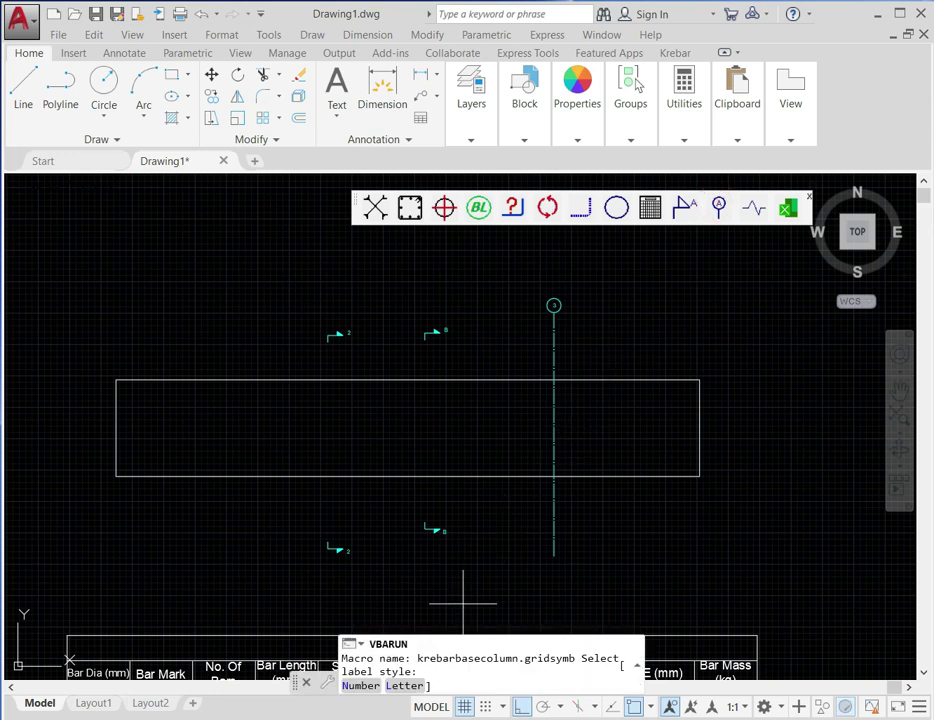
pyautogui.click(406, 686)
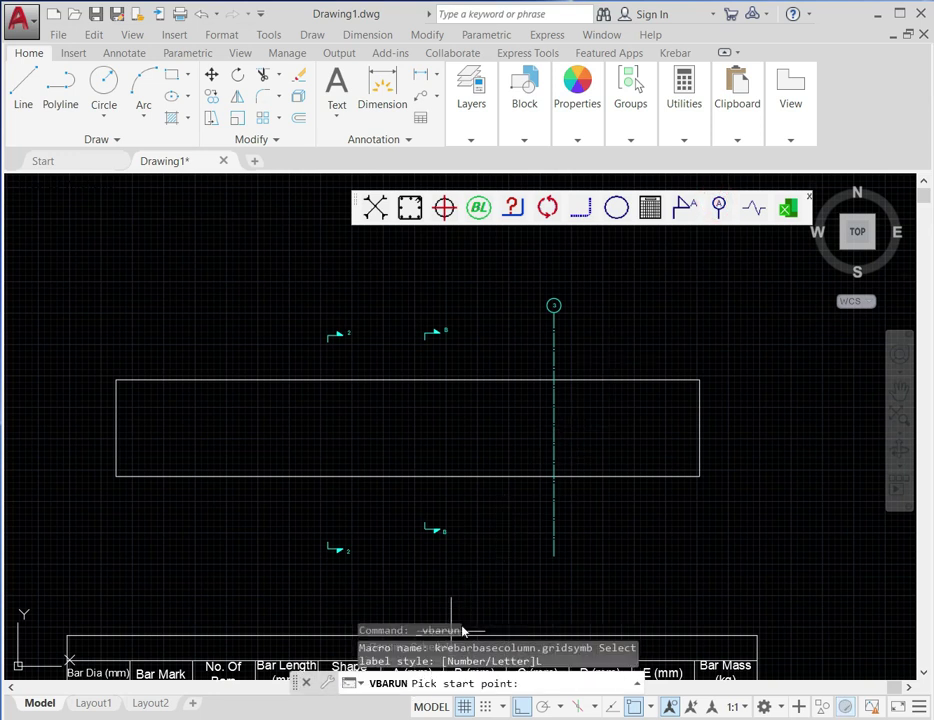
pyautogui.click(618, 308)
pyautogui.click(619, 556)
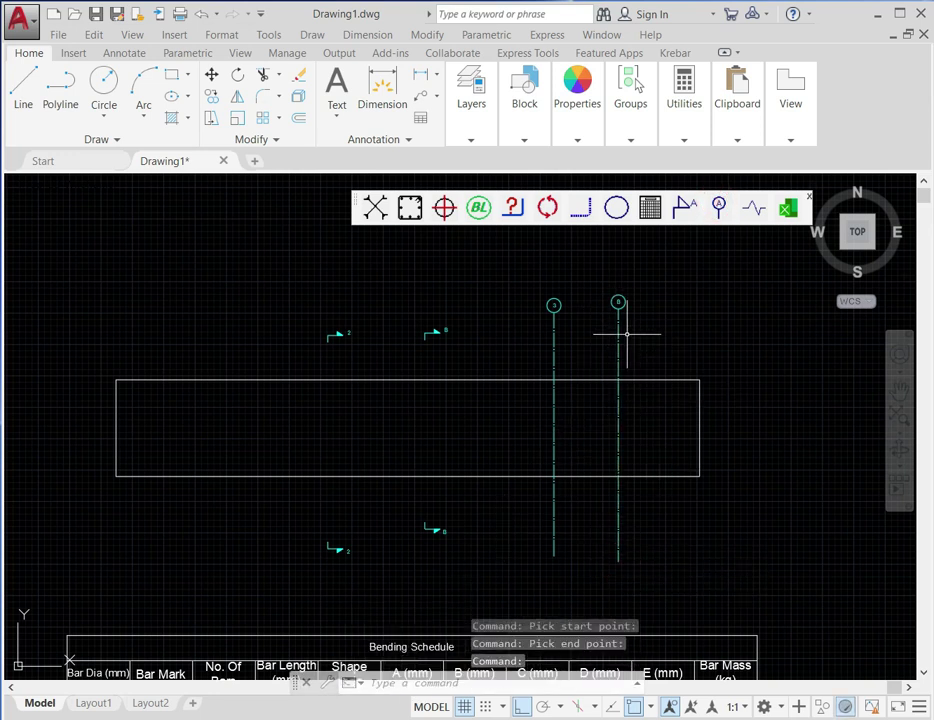
pyautogui.scroll(6, 615, 310)
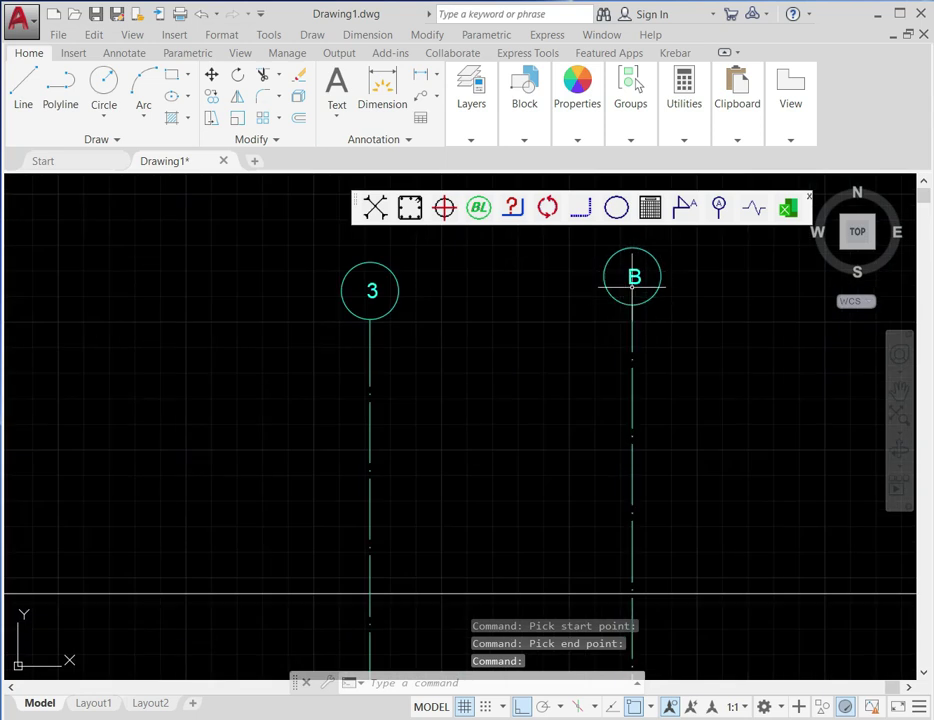
pyautogui.scroll(-6, 634, 280)
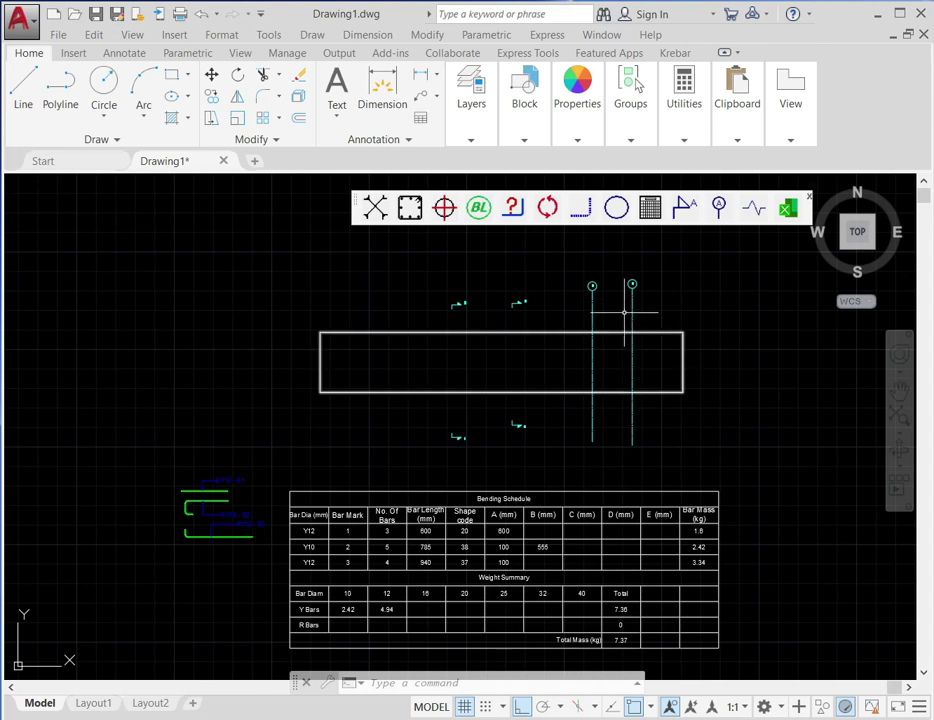
# Step: Explode the beam rectangle and erase its right edge line
pyautogui.click(682, 349)
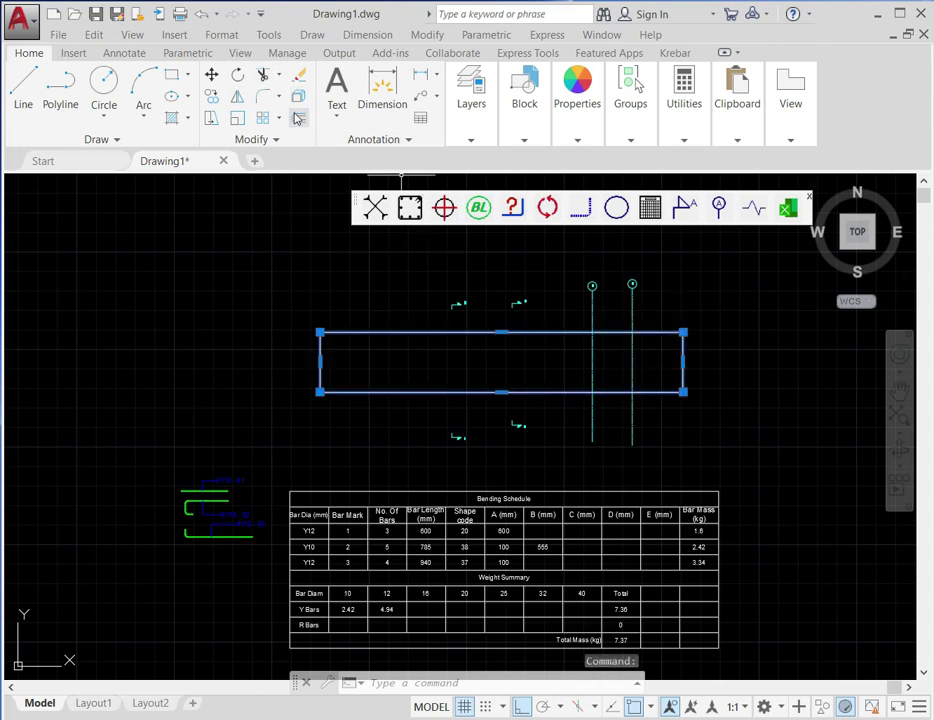
pyautogui.click(297, 97)
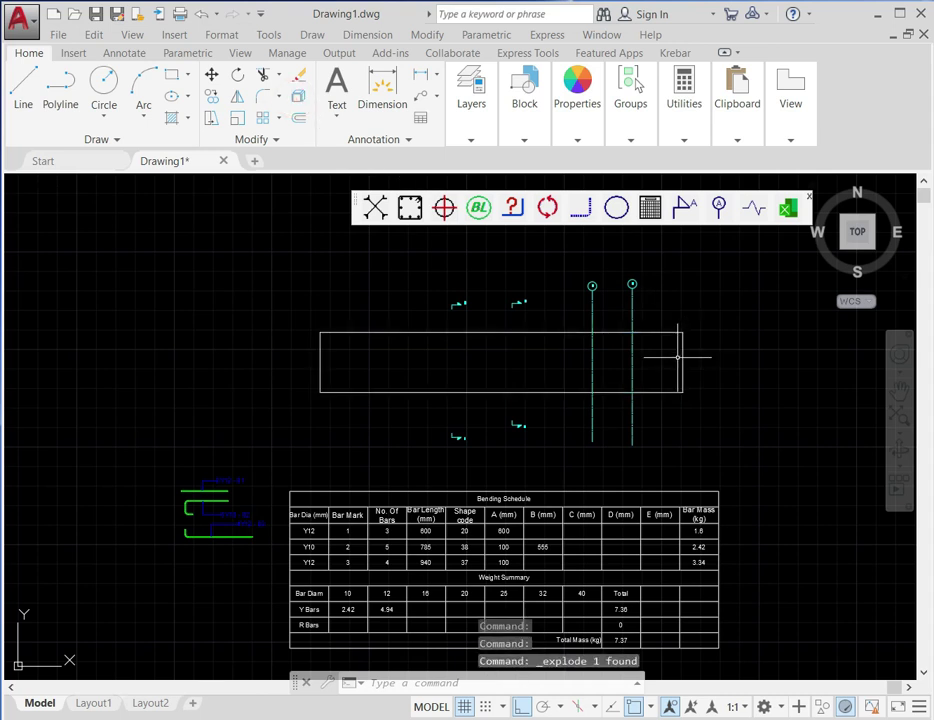
pyautogui.click(685, 357)
pyautogui.click(680, 356)
pyautogui.rightClick(682, 336)
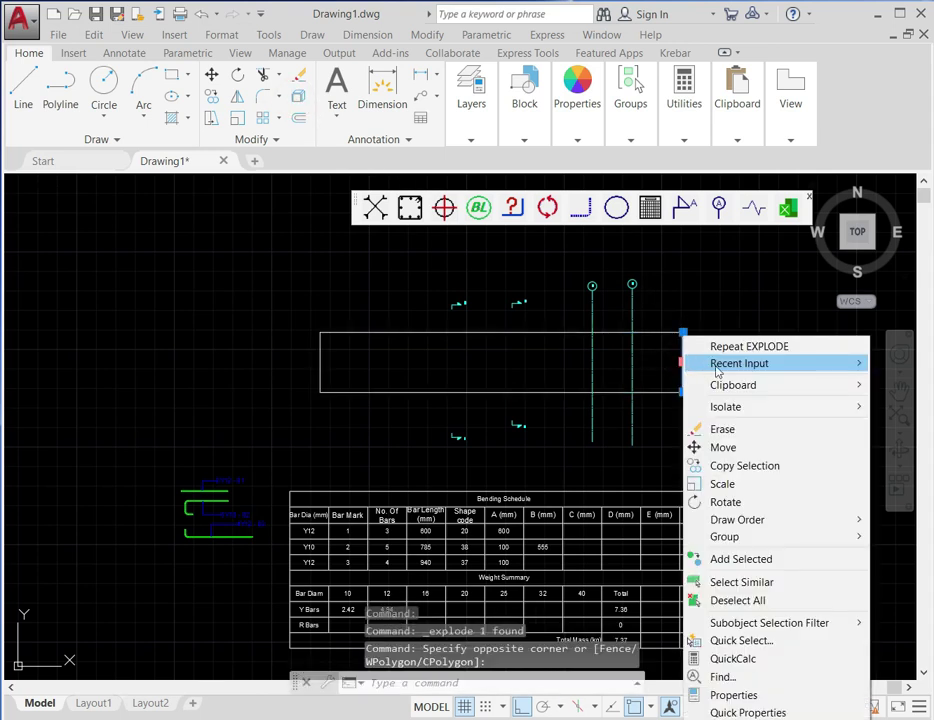
pyautogui.click(723, 429)
pyautogui.scroll(4, 688, 342)
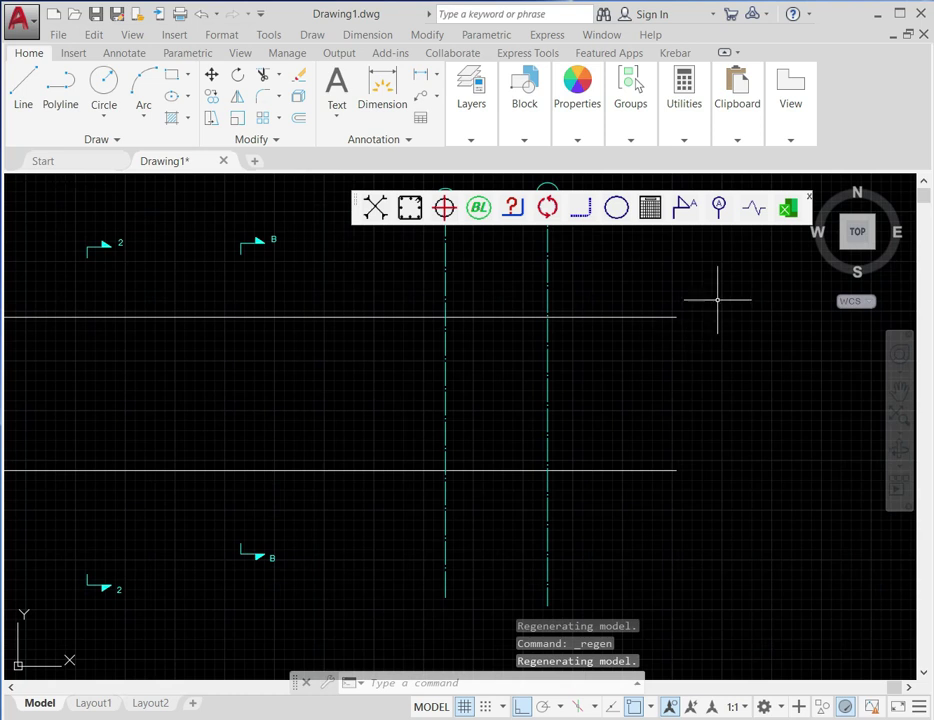
# Step: Draw a zigzag break symbol between the top and bottom line ends at the beam's right end
pyautogui.click(754, 208)
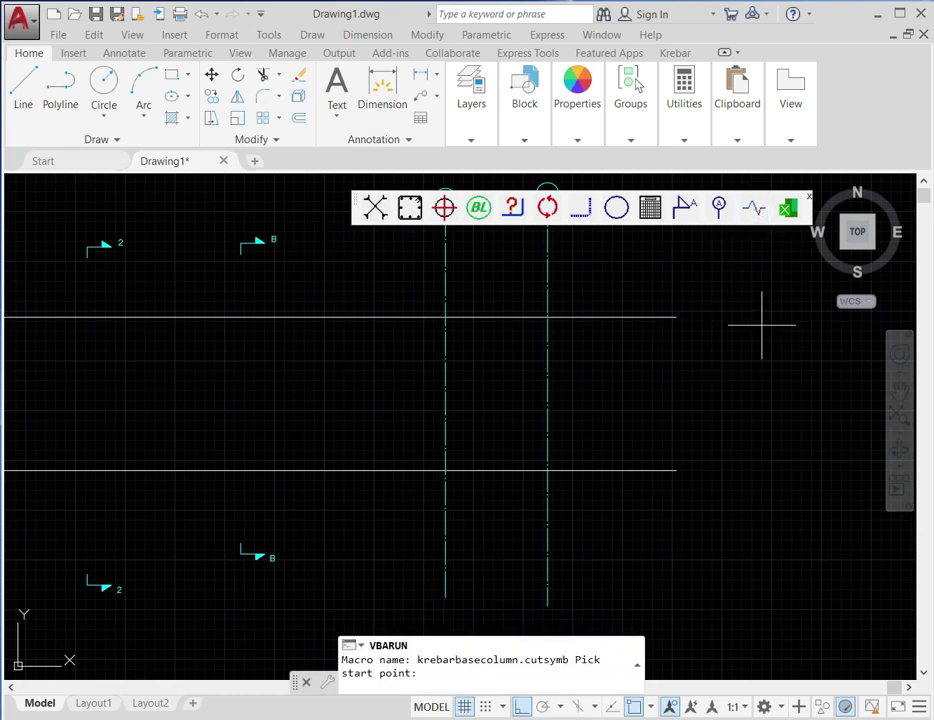
pyautogui.click(677, 317)
pyautogui.click(676, 469)
pyautogui.scroll(-4, 698, 380)
pyautogui.scroll(4, 688, 381)
pyautogui.scroll(-4, 716, 376)
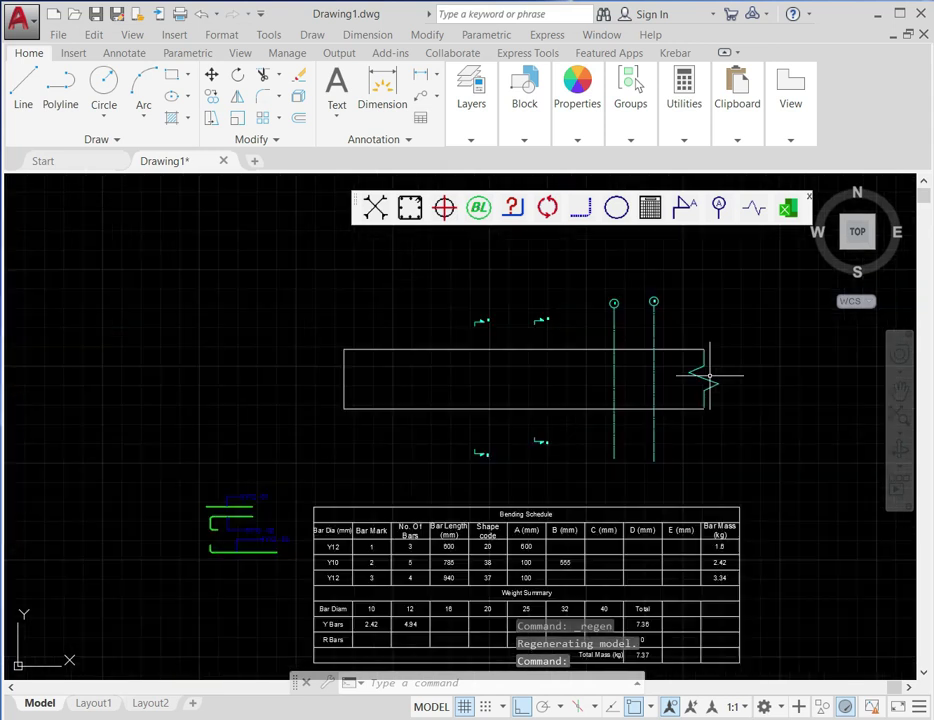
pyautogui.scroll(3, 705, 375)
pyautogui.scroll(-5, 709, 371)
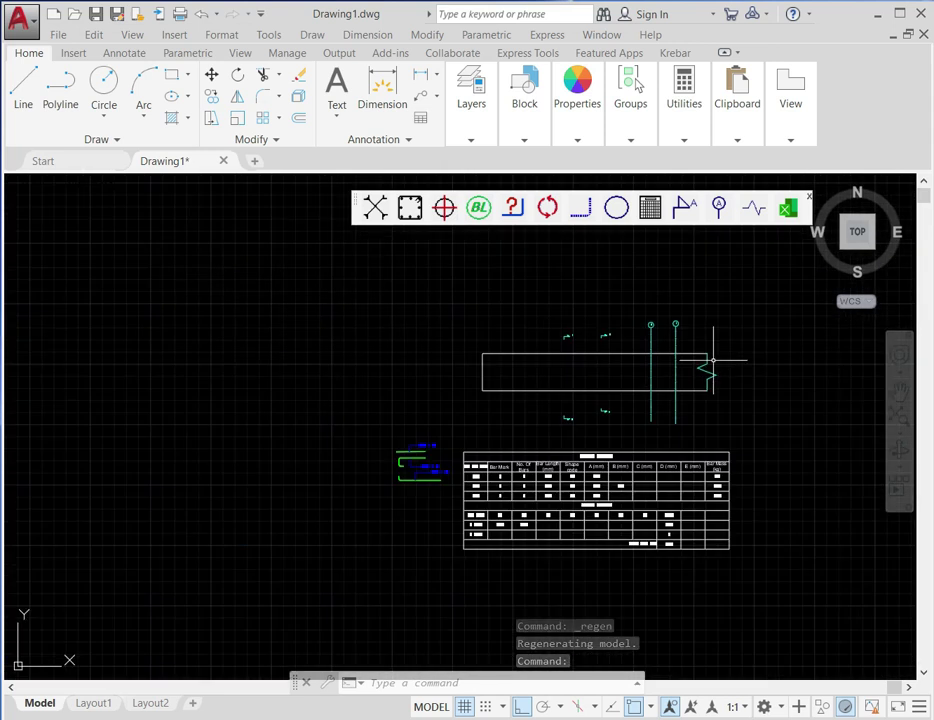
pyautogui.scroll(3, 705, 340)
pyautogui.scroll(-5, 655, 300)
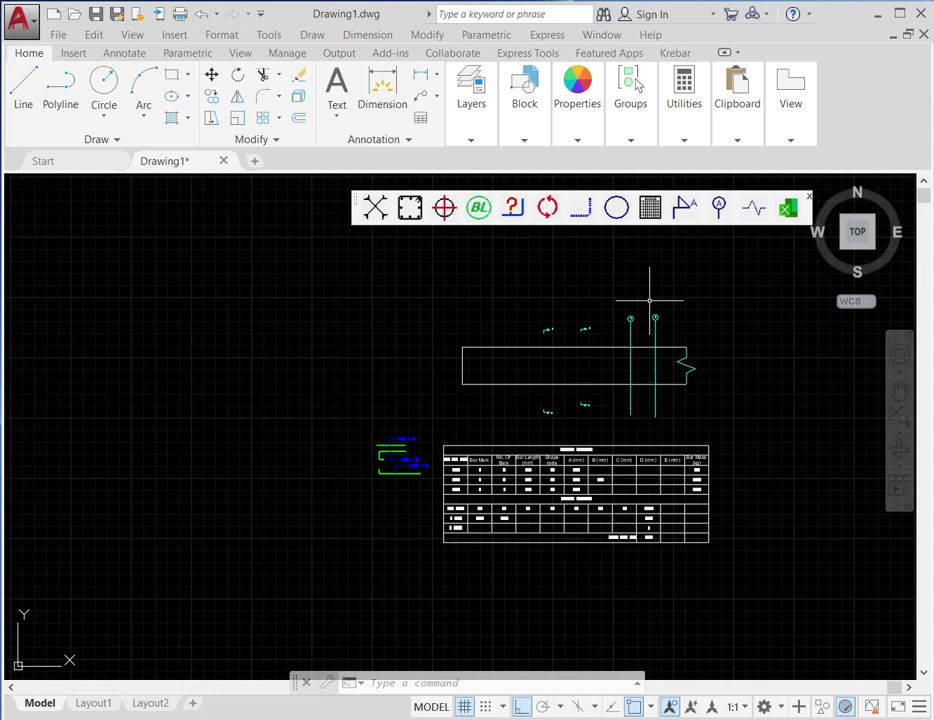
pyautogui.scroll(5, 492, 394)
pyautogui.scroll(6, 488, 382)
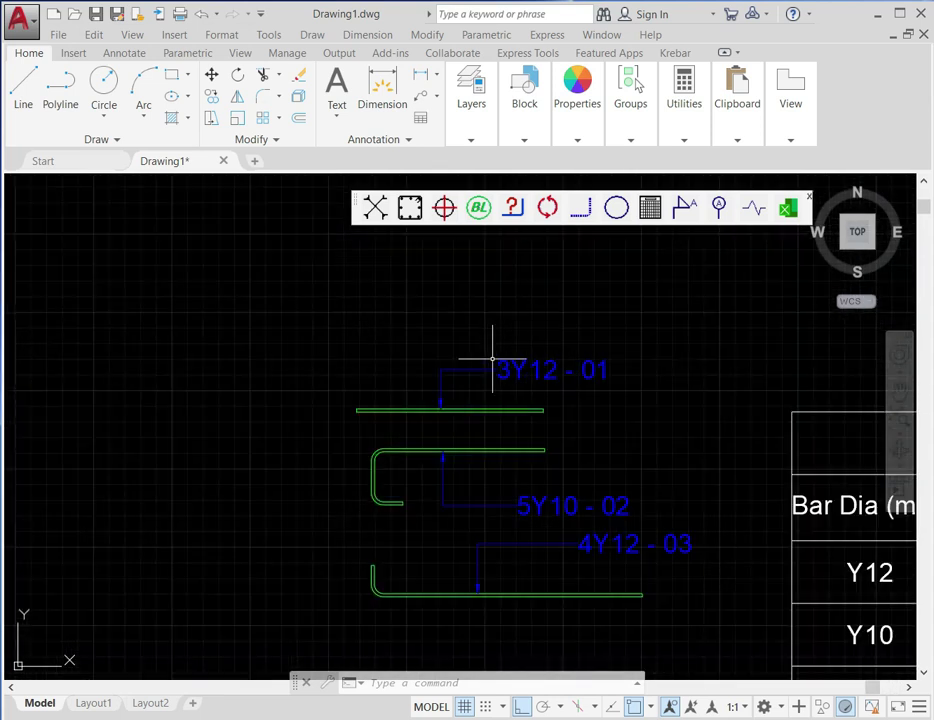
# Step: Convert the 3Y12 - 01 bar into a dashed hidden bar
pyautogui.click(471, 427)
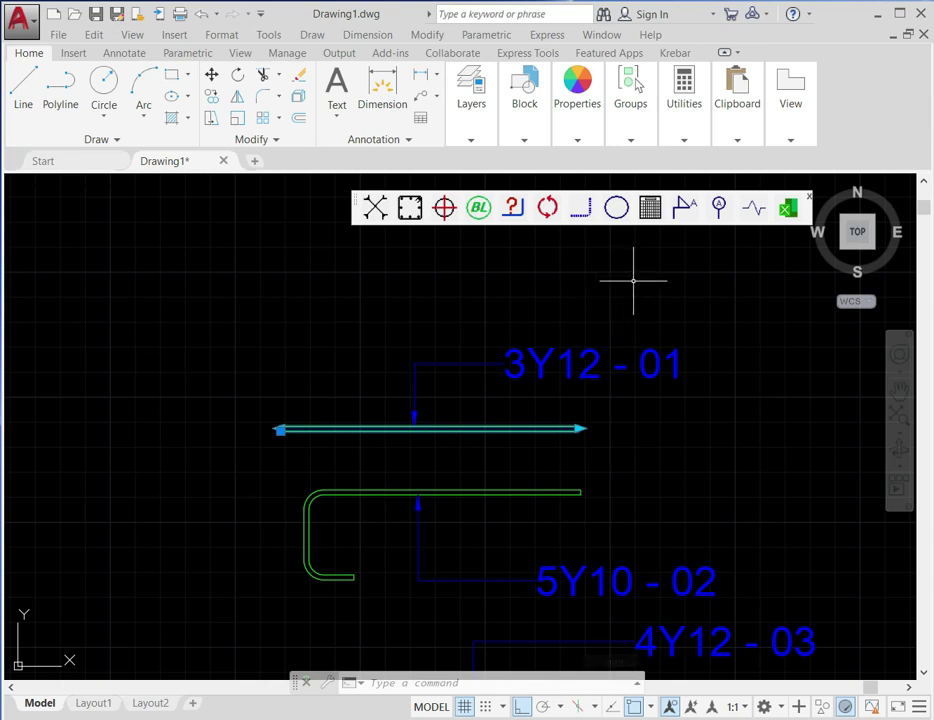
pyautogui.click(587, 216)
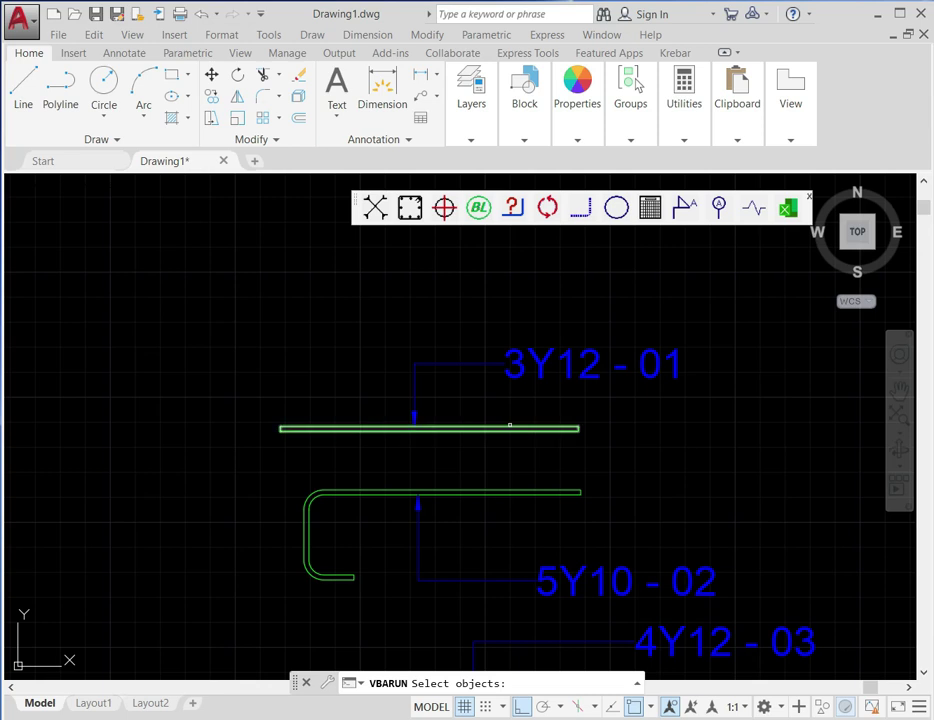
pyautogui.click(509, 425)
pyautogui.press('Return')
pyautogui.scroll(3, 430, 415)
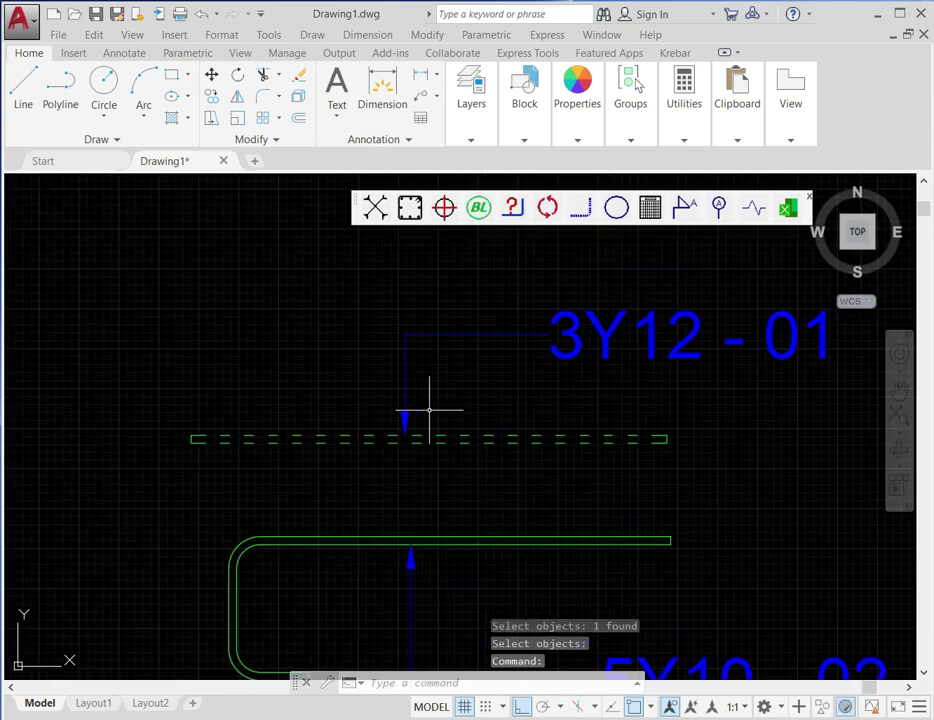
pyautogui.scroll(2, 440, 430)
pyautogui.scroll(-5, 444, 436)
pyautogui.scroll(4, 473, 470)
# Step: Convert the 5Y10 - 02 bar into a dashed hidden bar
pyautogui.click(482, 477)
pyautogui.click(588, 214)
pyautogui.click(523, 472)
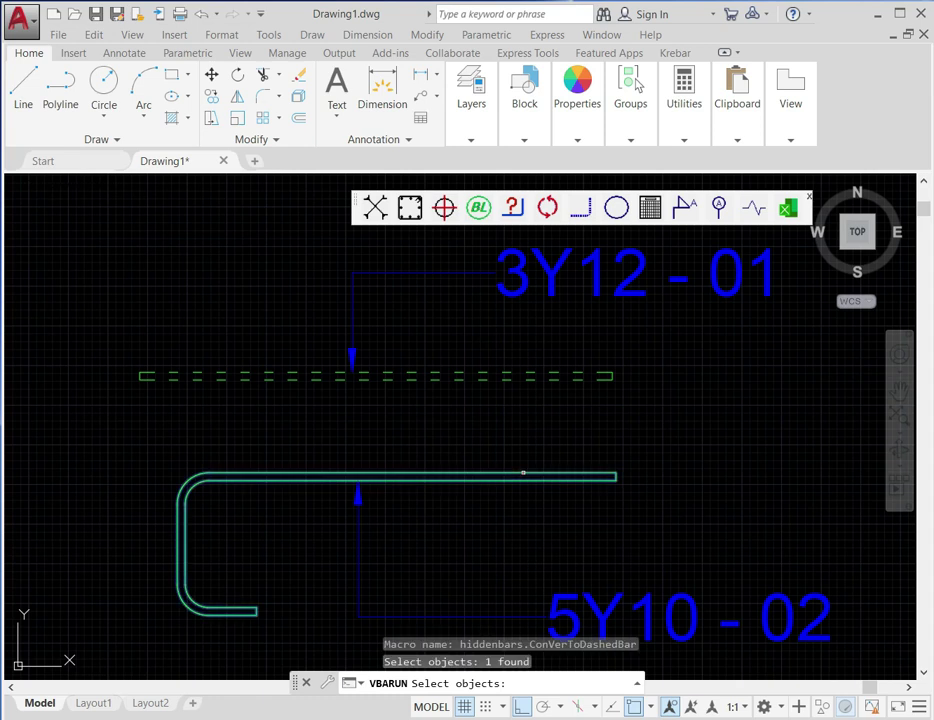
pyautogui.press('Return')
pyautogui.scroll(-4, 475, 438)
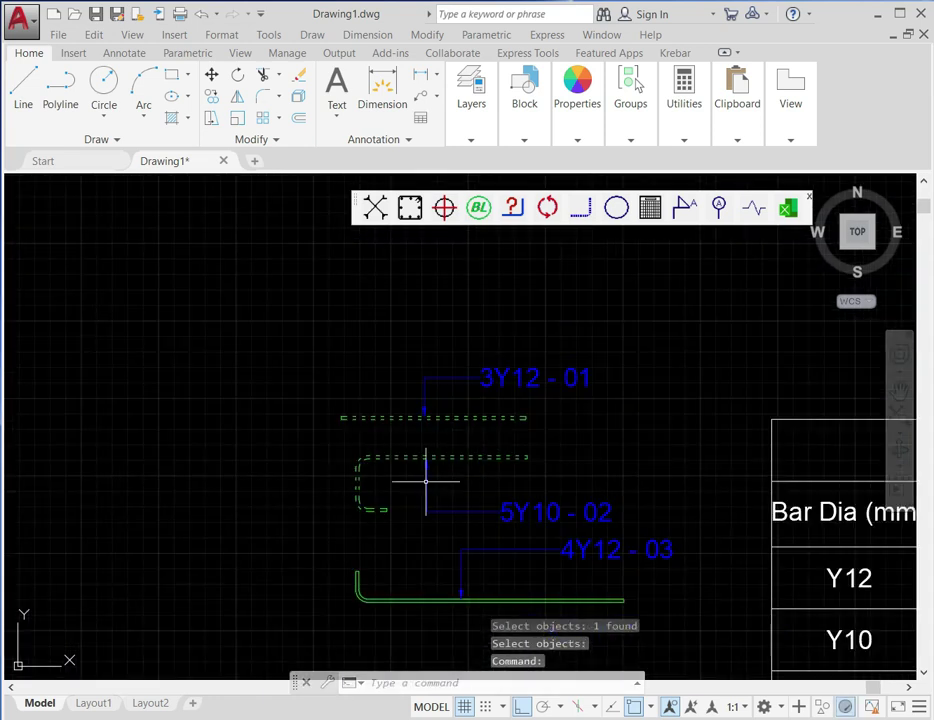
pyautogui.scroll(4, 372, 489)
# Step: Window-select the old bending schedule table and erase it
pyautogui.scroll(2, 598, 354)
pyautogui.scroll(-8, 448, 386)
pyautogui.scroll(4, 421, 375)
pyautogui.scroll(-4, 367, 371)
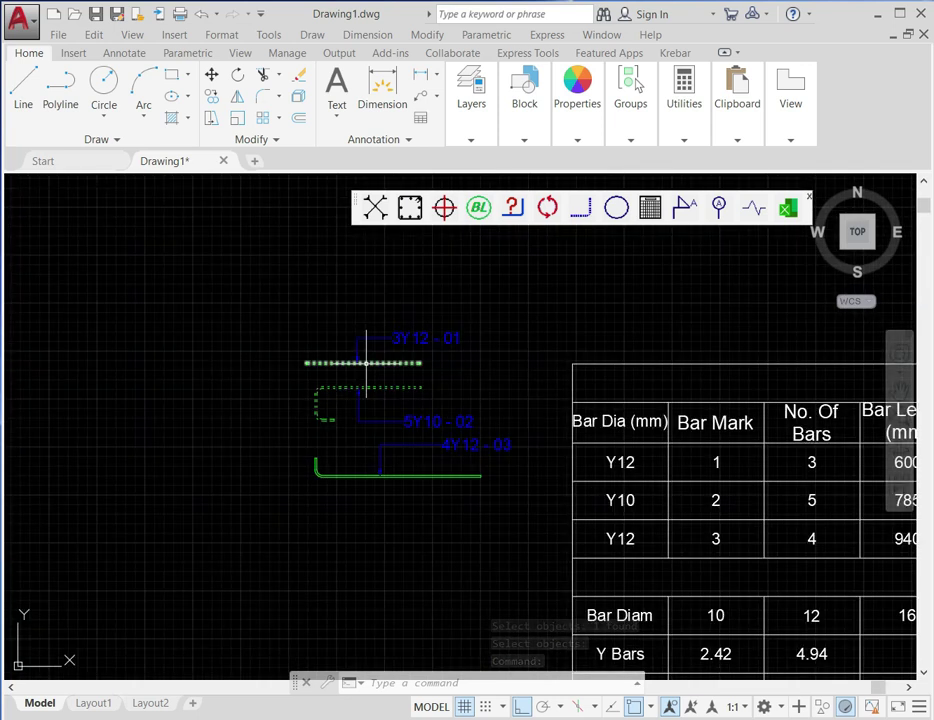
pyautogui.scroll(2, 440, 375)
pyautogui.scroll(-6, 427, 370)
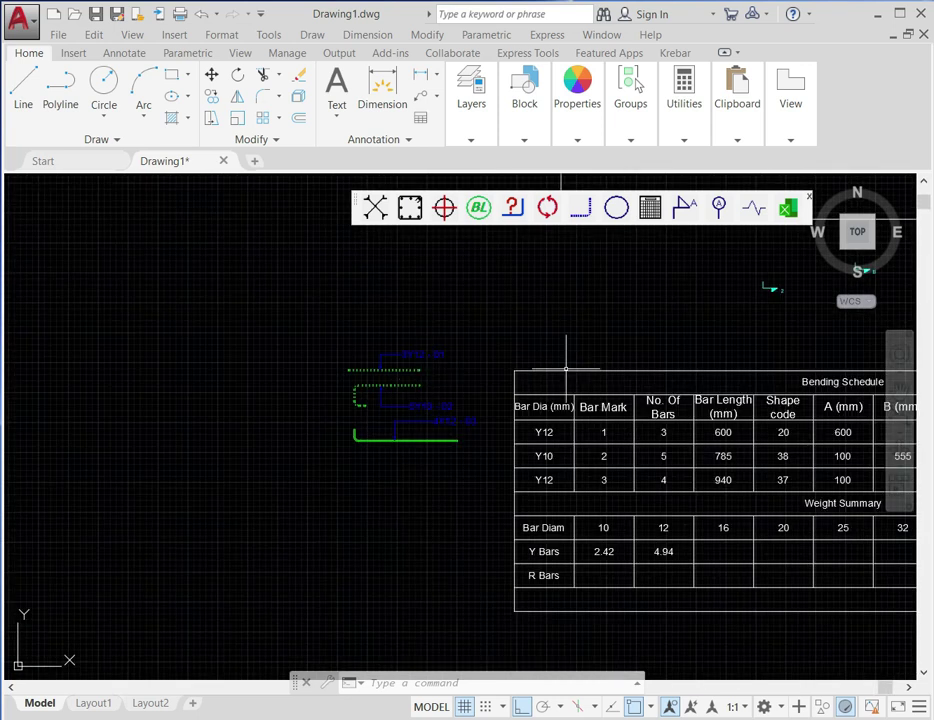
pyautogui.click(538, 371)
pyautogui.click(540, 370)
pyautogui.rightClick(543, 376)
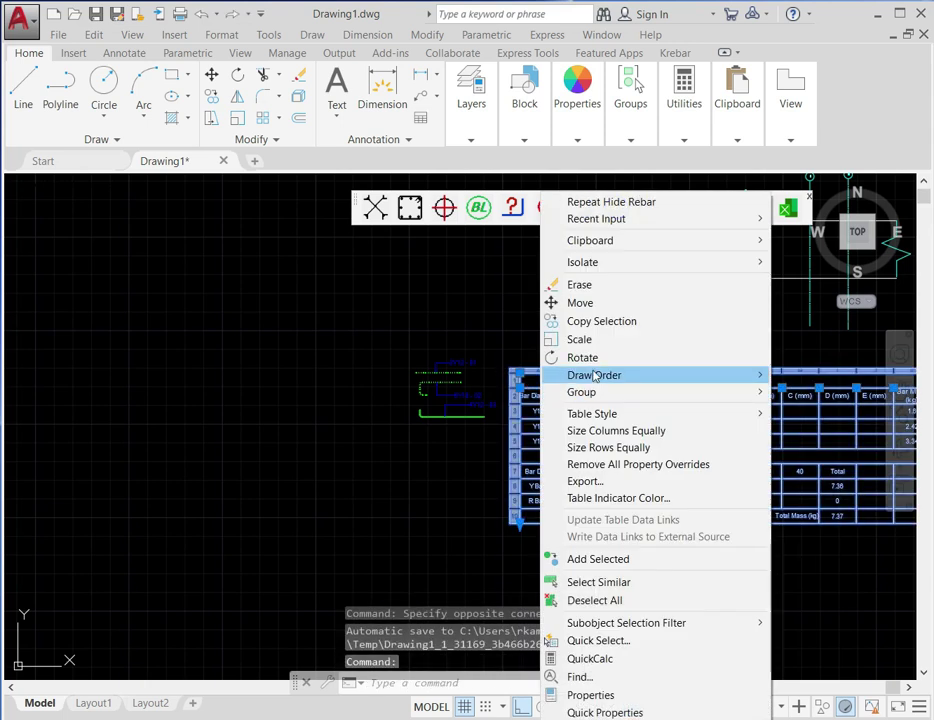
pyautogui.click(600, 292)
pyautogui.scroll(4, 519, 390)
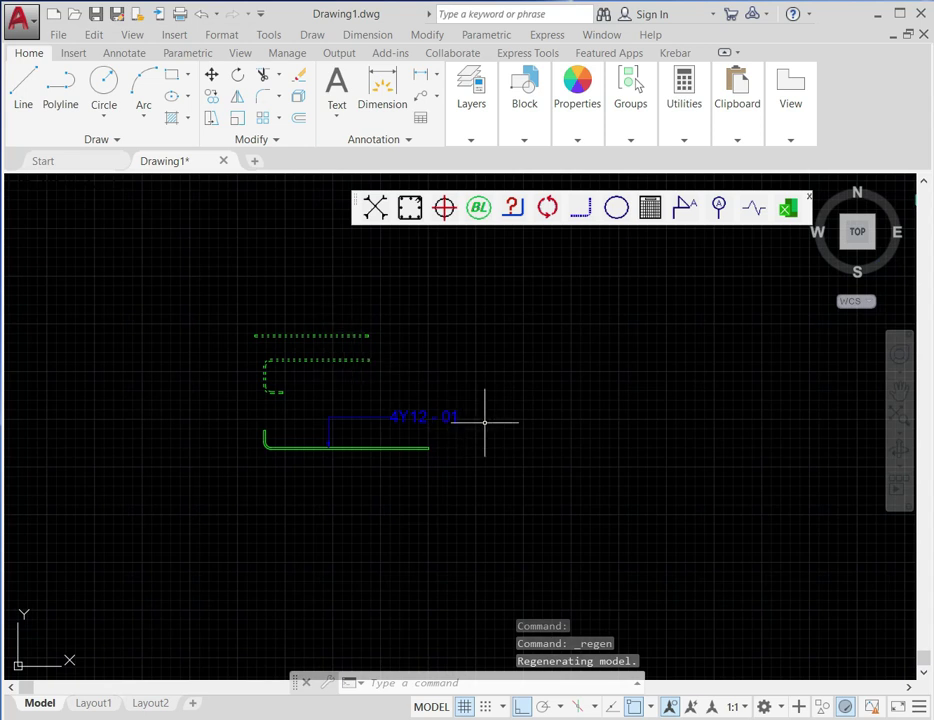
# Step: Insert a new bending schedule beside the bars listing bar mark 1 (4 × Y12), totalling 3.34 kg
pyautogui.click(650, 208)
pyautogui.click(579, 384)
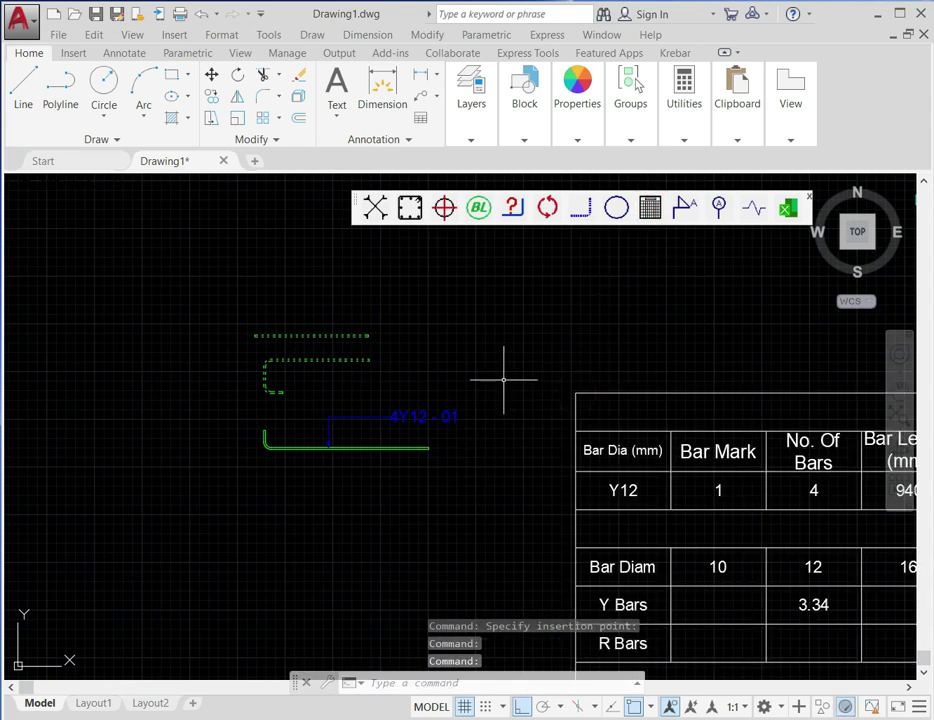
pyautogui.scroll(-4, 502, 382)
pyautogui.scroll(2, 784, 432)
pyautogui.scroll(3, 580, 400)
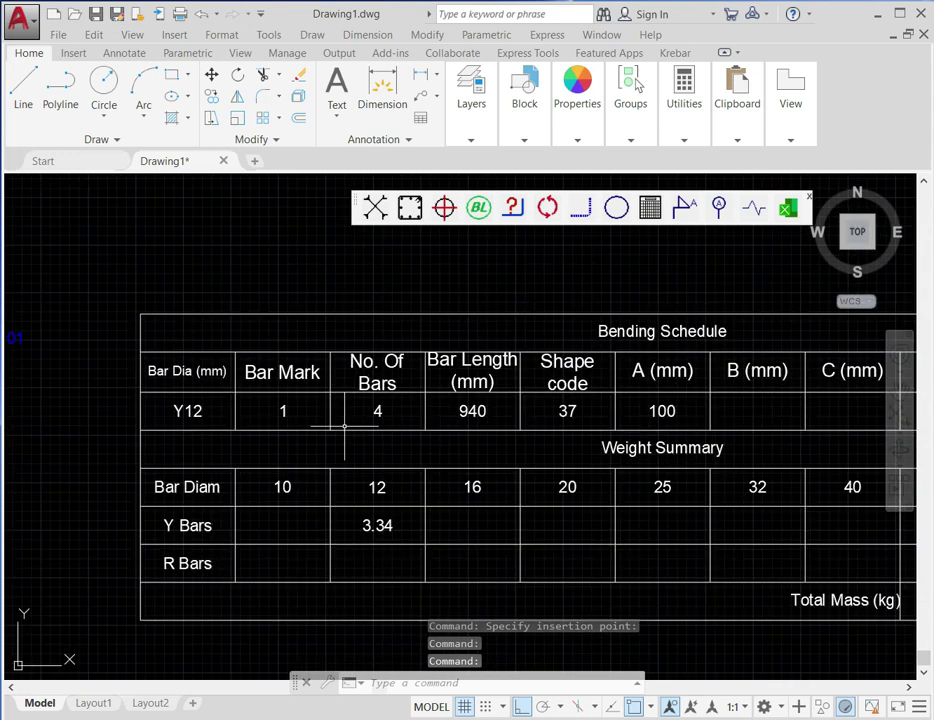
pyautogui.scroll(-3, 350, 395)
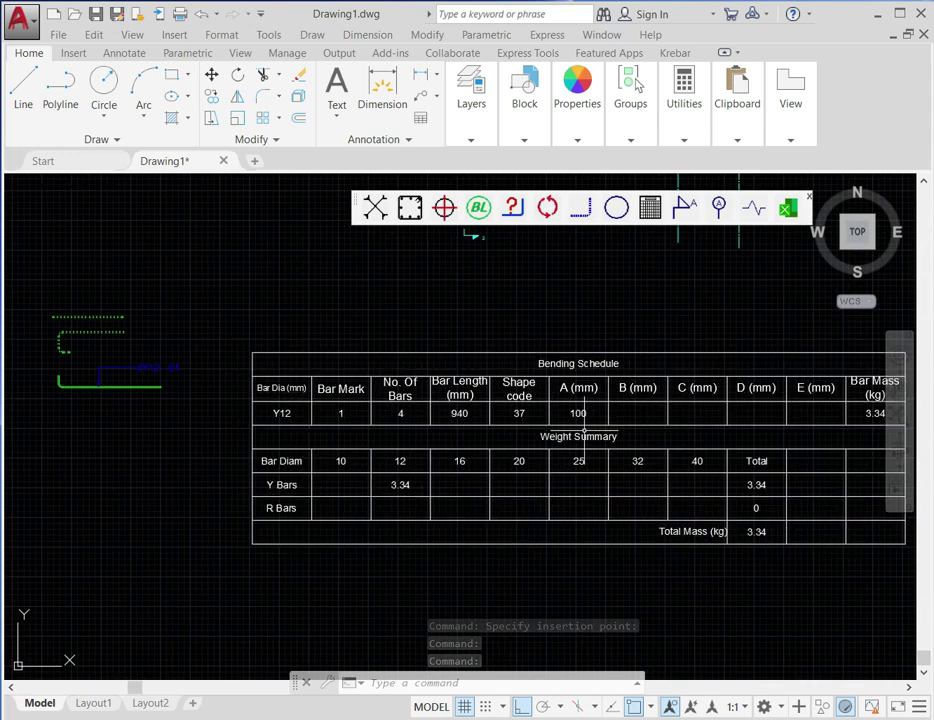
pyautogui.scroll(-4, 490, 440)
pyautogui.scroll(3, 585, 457)
pyautogui.scroll(-3, 640, 462)
pyautogui.scroll(4, 431, 361)
pyautogui.scroll(-4, 428, 365)
pyautogui.scroll(2, 343, 403)
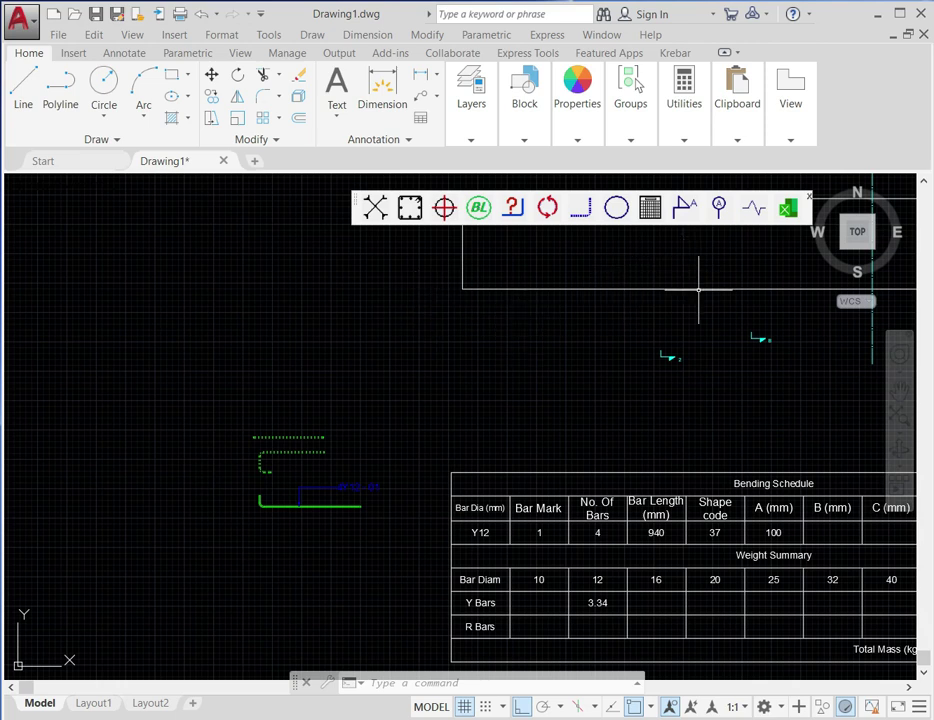
pyautogui.scroll(-4, 633, 305)
pyautogui.scroll(2, 396, 396)
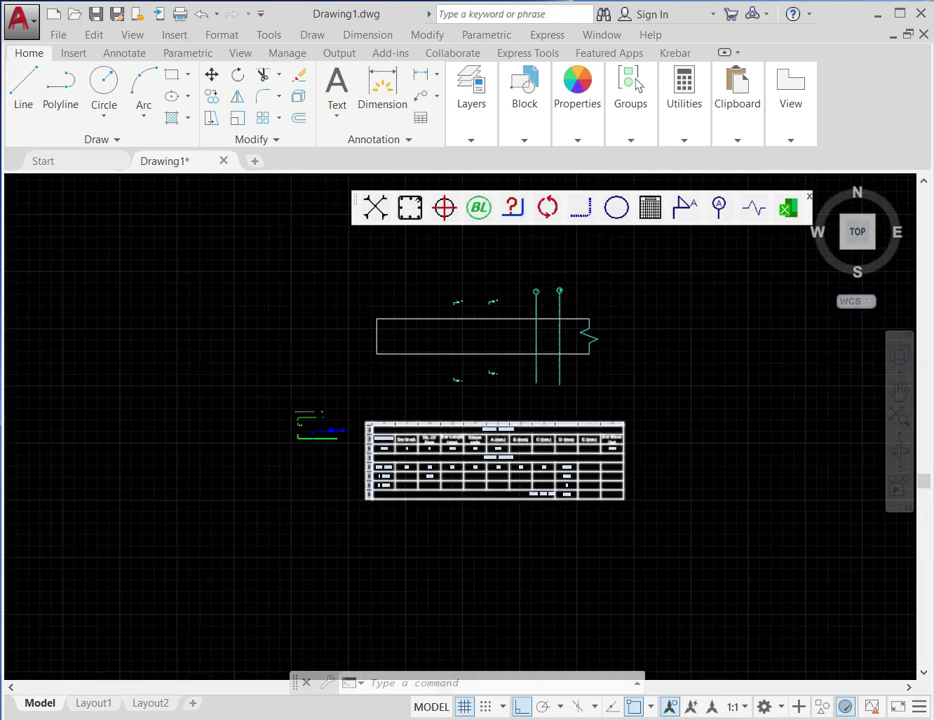
pyautogui.scroll(2, 460, 440)
pyautogui.scroll(-4, 430, 440)
pyautogui.scroll(5, 495, 306)
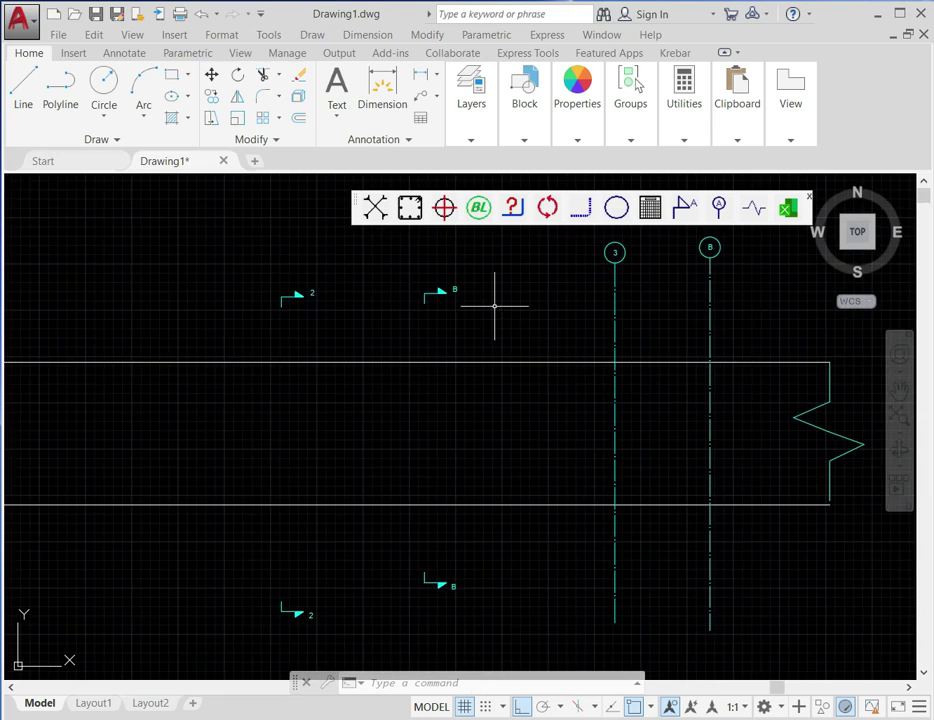
pyautogui.scroll(-4, 494, 306)
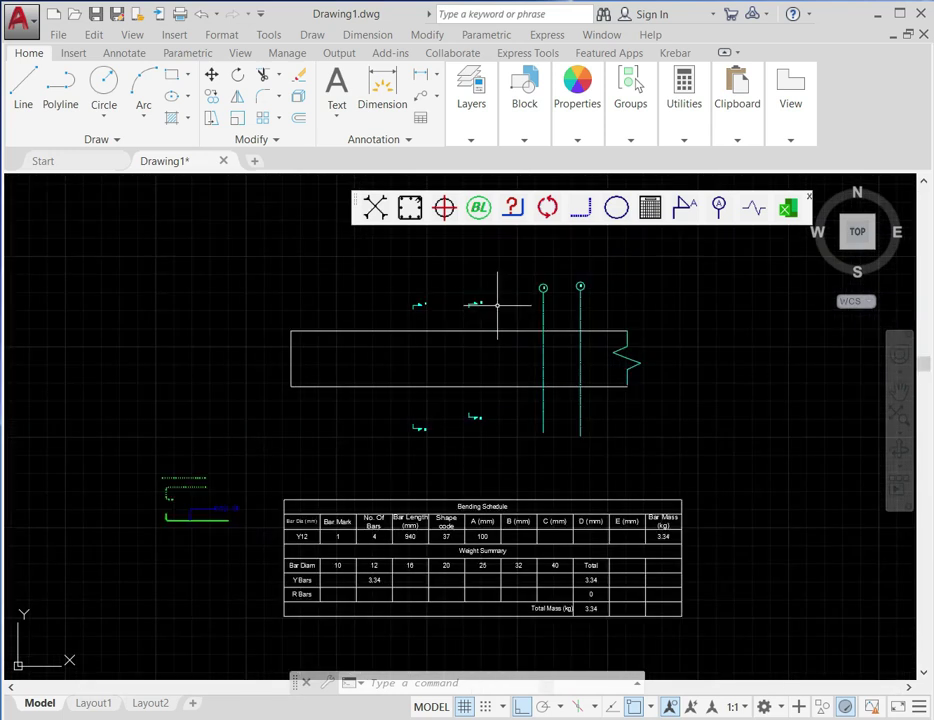
# Step: Select the 4Y12 - 01 bar and stretch its vertical leg upward
pyautogui.click(672, 53)
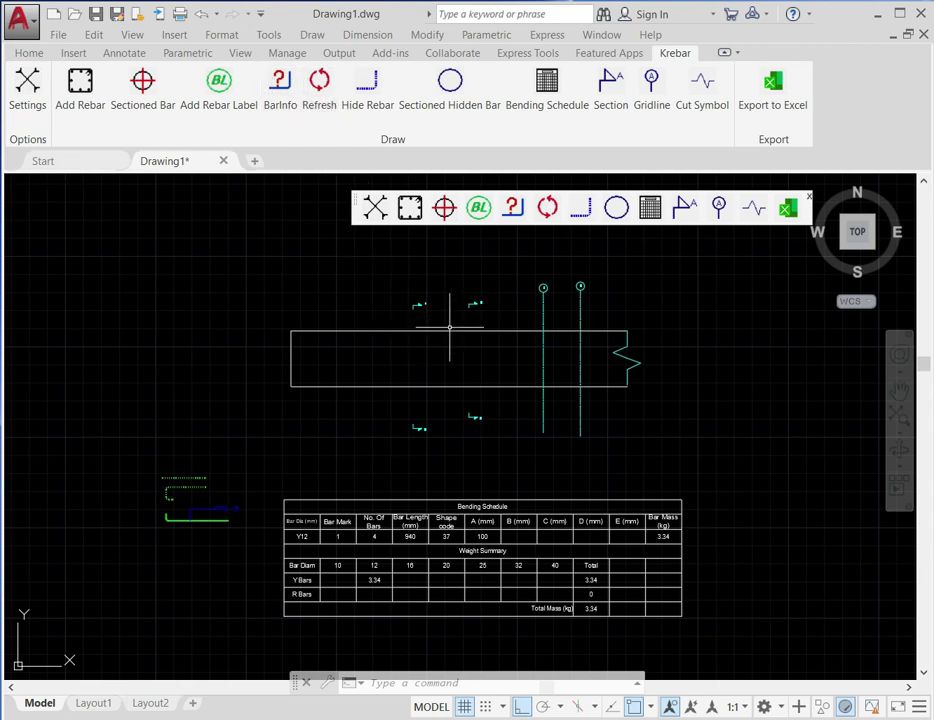
pyautogui.scroll(8, 150, 511)
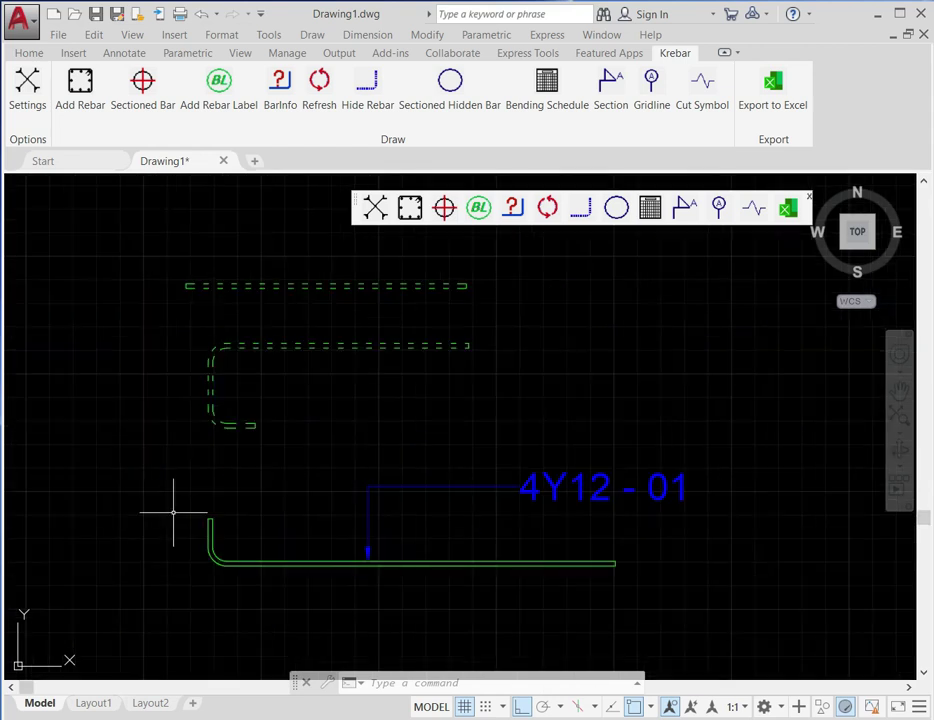
pyautogui.click(212, 528)
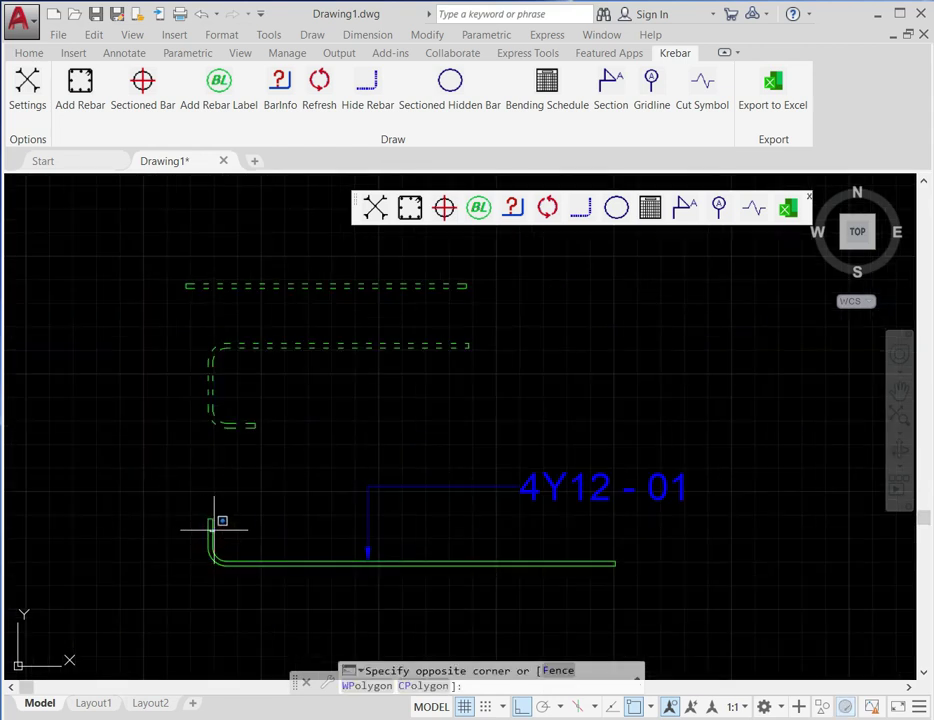
pyautogui.click(210, 530)
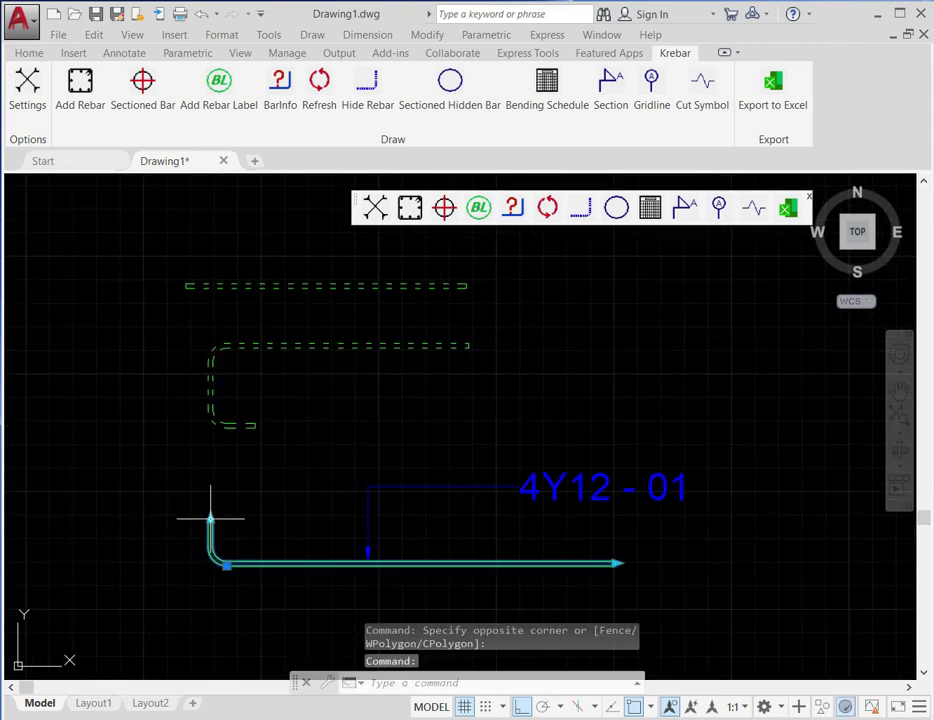
pyautogui.click(210, 518)
pyautogui.click(205, 441)
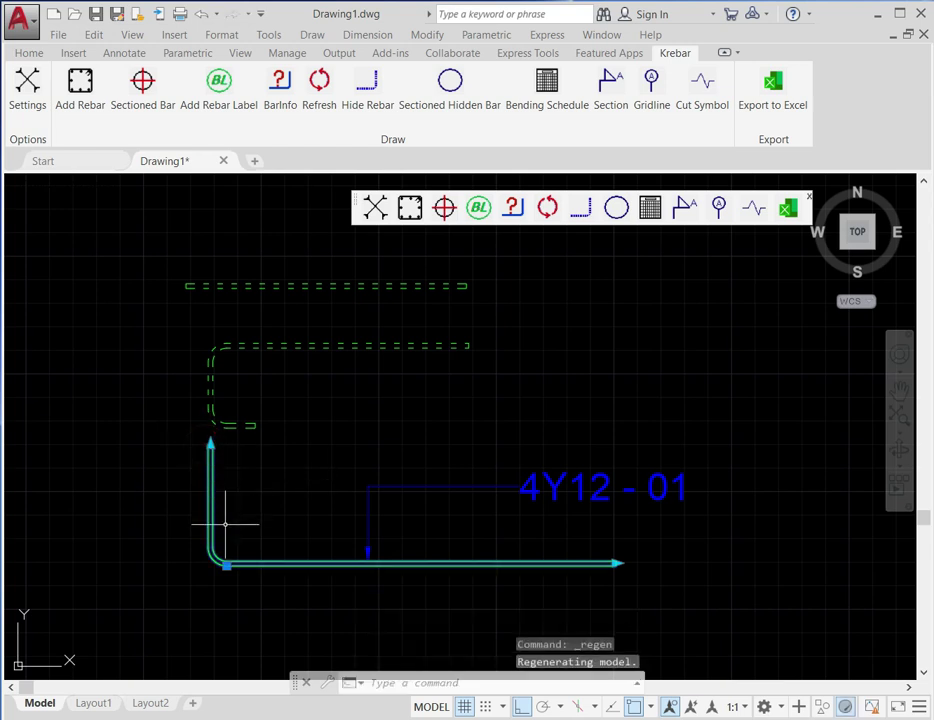
# Step: Extend the bar's horizontal leg further right and refresh the rebar data
pyautogui.click(616, 563)
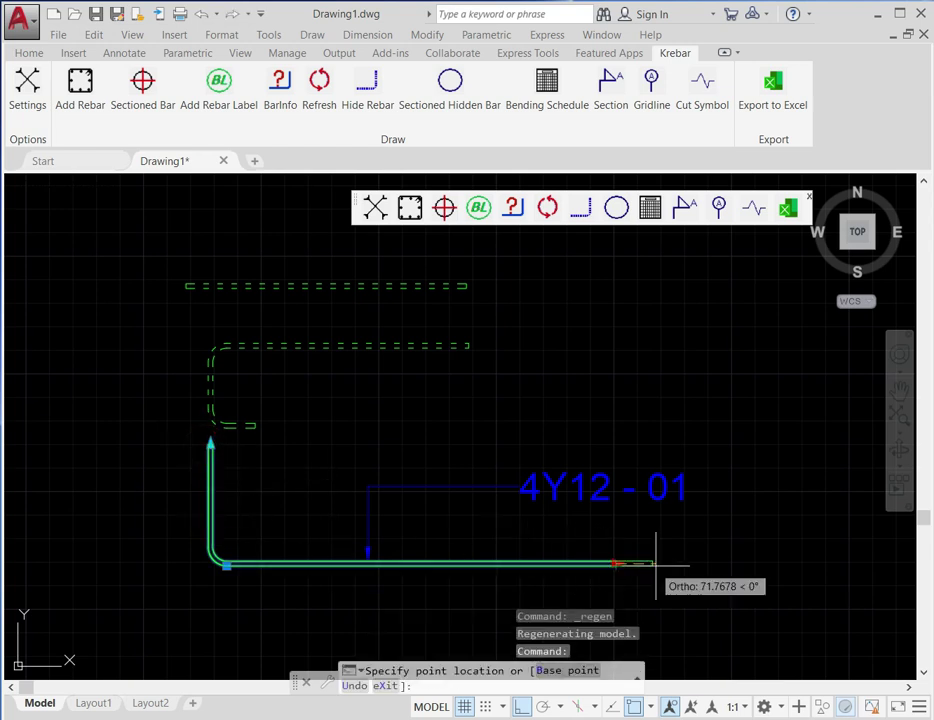
pyautogui.click(789, 563)
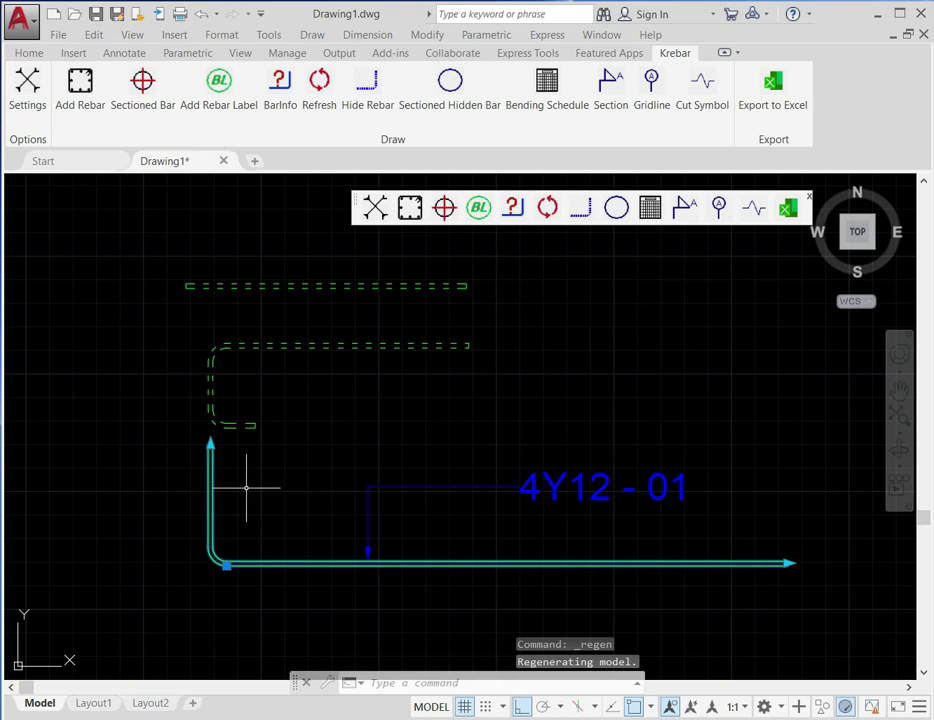
pyautogui.scroll(-2, 339, 515)
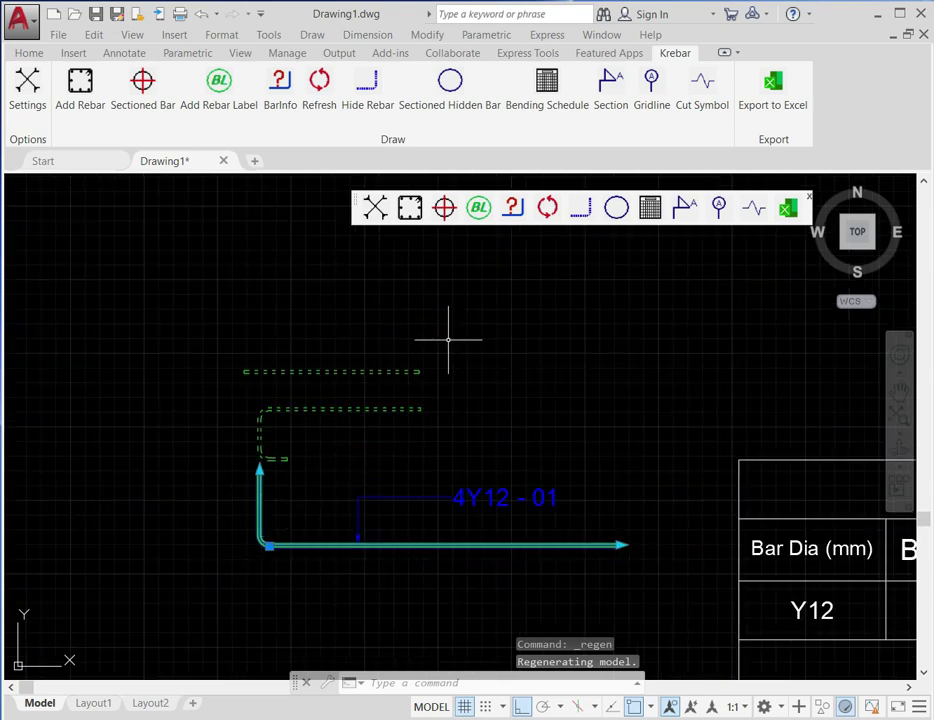
pyautogui.click(320, 83)
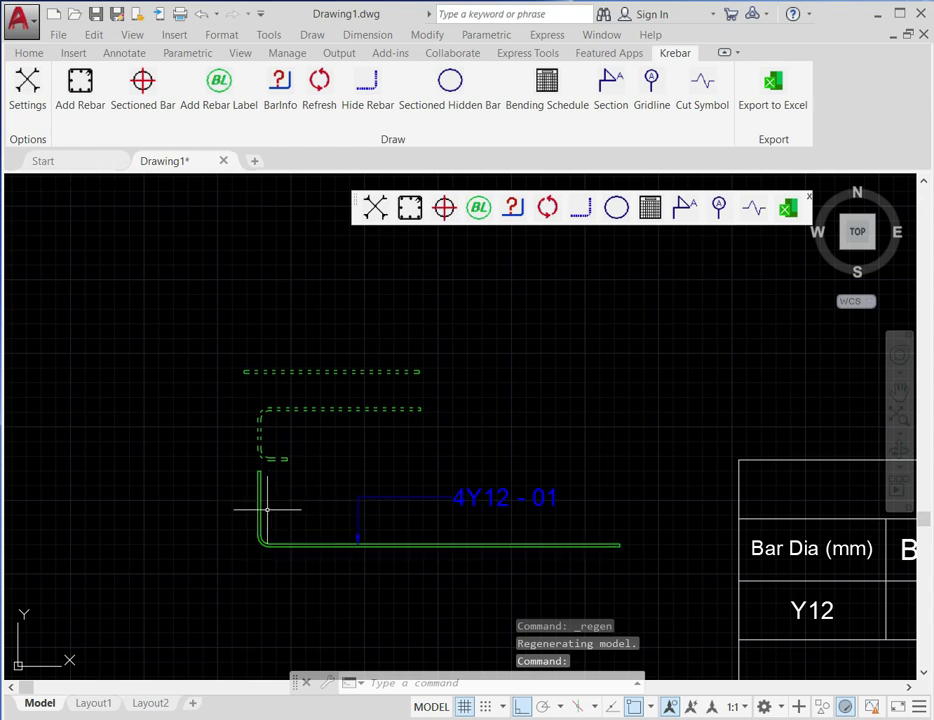
pyautogui.click(396, 545)
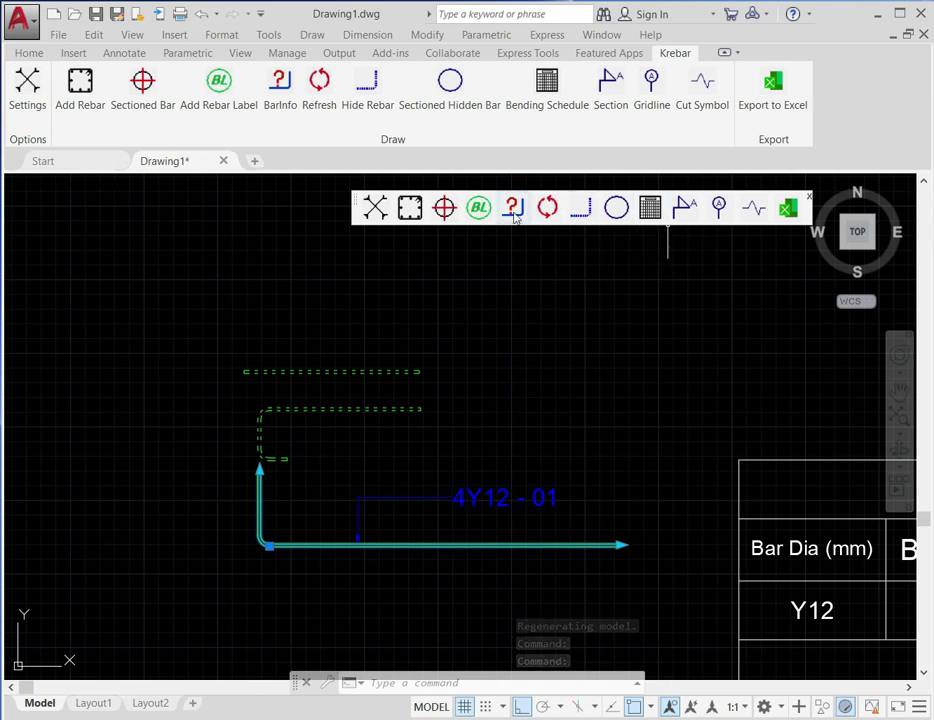
pyautogui.click(512, 208)
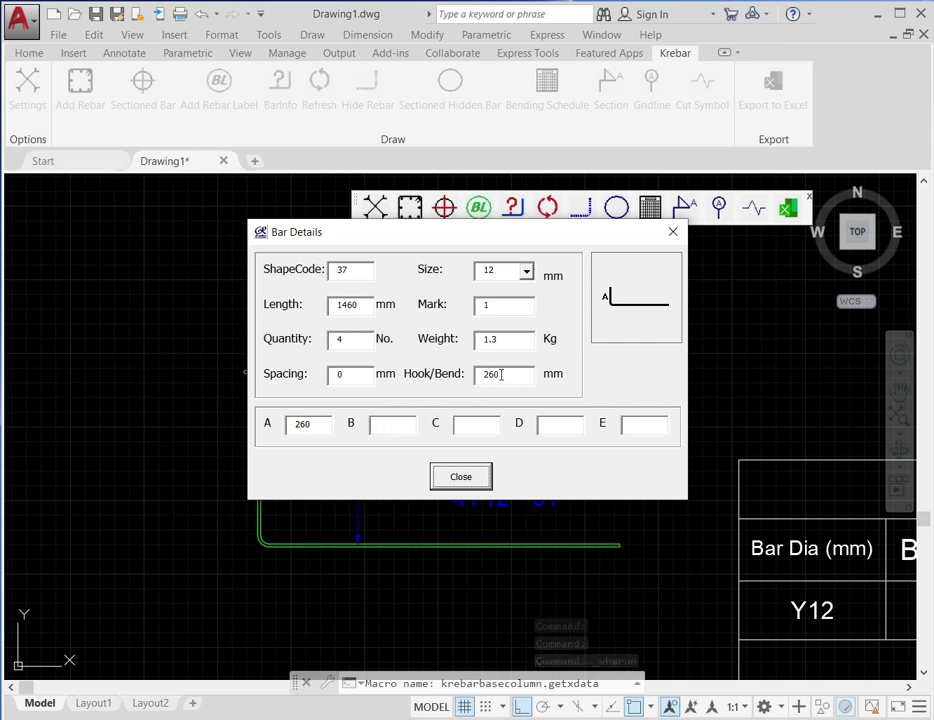
pyautogui.moveTo(464, 245); pyautogui.dragTo(555, 350)
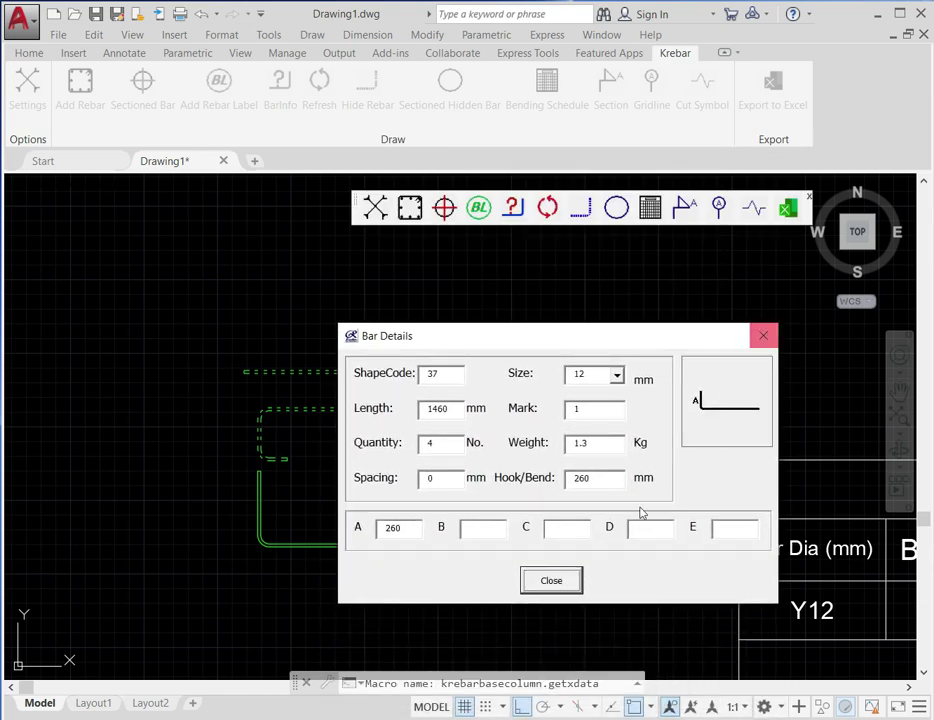
pyautogui.click(552, 581)
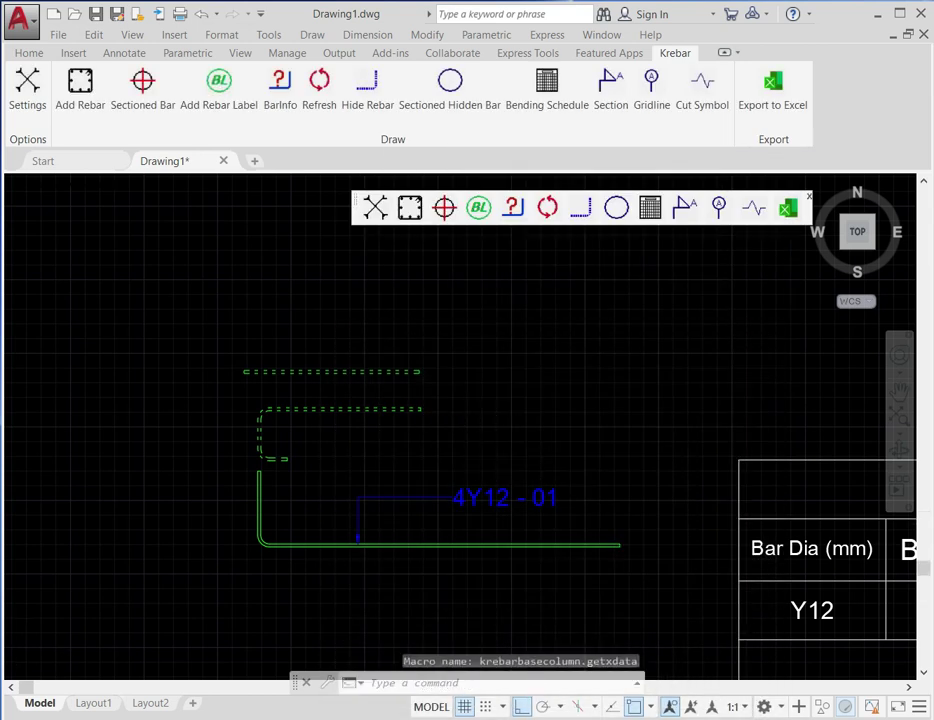
pyautogui.scroll(-5, 442, 429)
pyautogui.scroll(3, 454, 471)
pyautogui.scroll(-2, 448, 442)
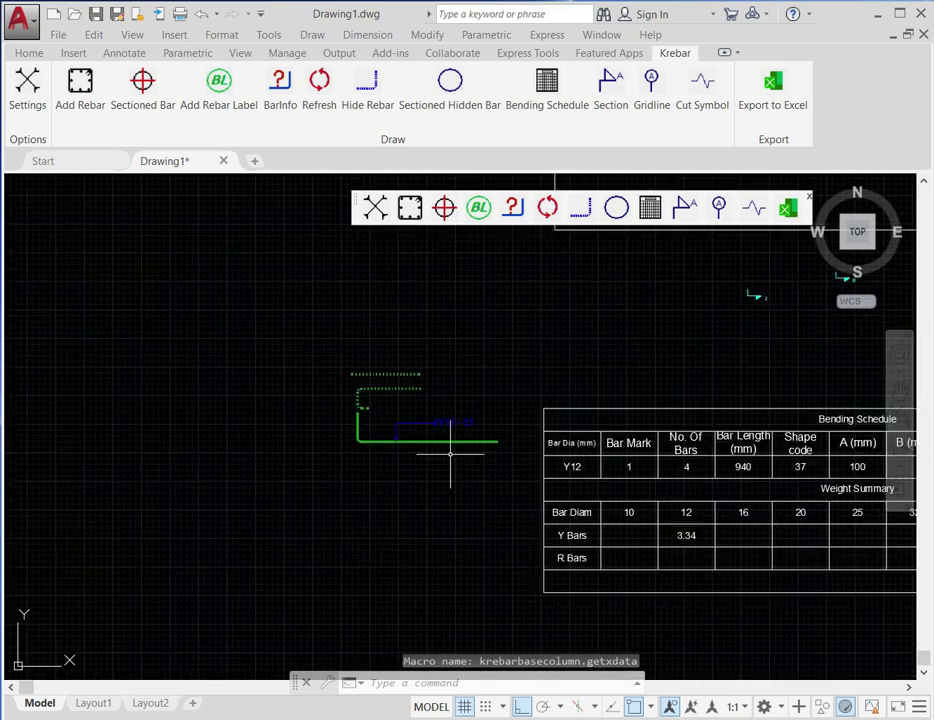
pyautogui.scroll(2, 396, 371)
pyautogui.scroll(-3, 400, 375)
pyautogui.scroll(3, 662, 400)
pyautogui.scroll(-3, 685, 440)
pyautogui.scroll(3, 556, 330)
pyautogui.scroll(-3, 520, 355)
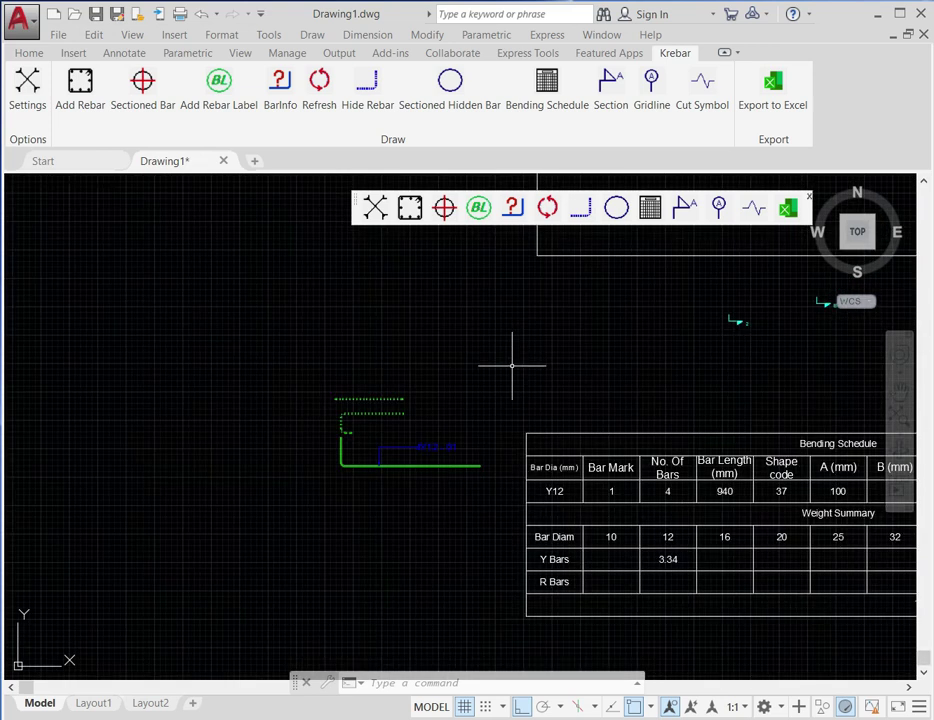
pyautogui.scroll(-3, 490, 420)
pyautogui.scroll(4, 663, 330)
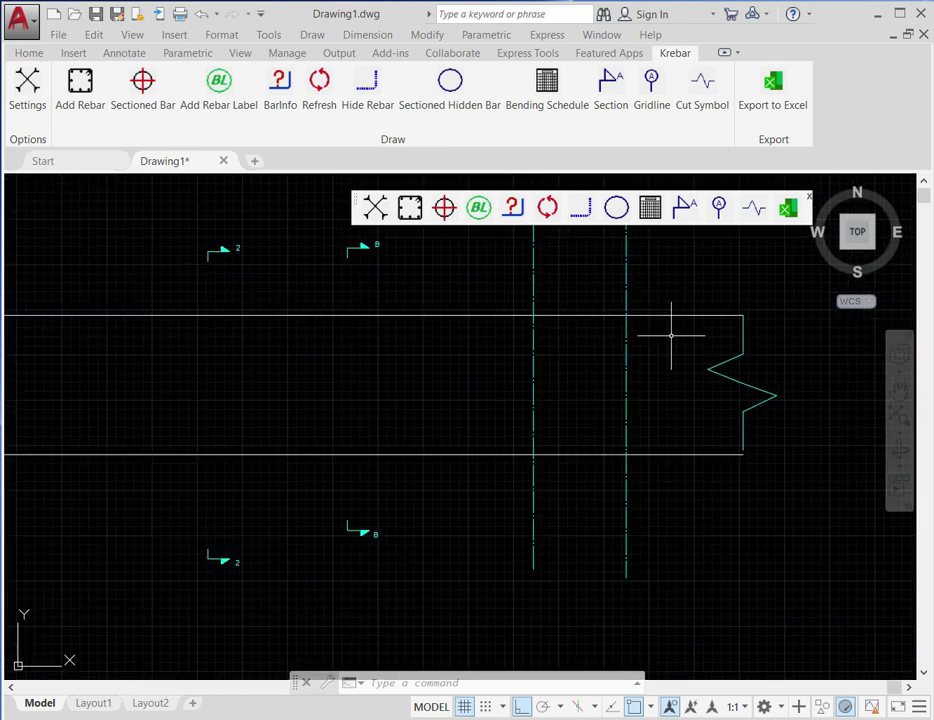
pyautogui.scroll(-2, 675, 340)
pyautogui.scroll(2, 685, 361)
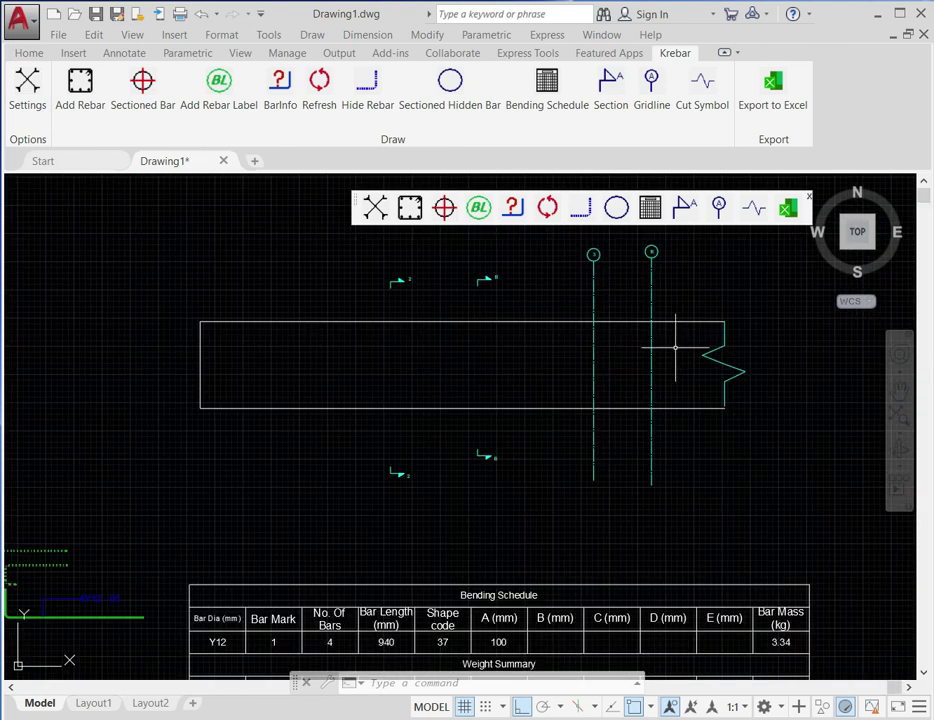
pyautogui.scroll(-4, 691, 387)
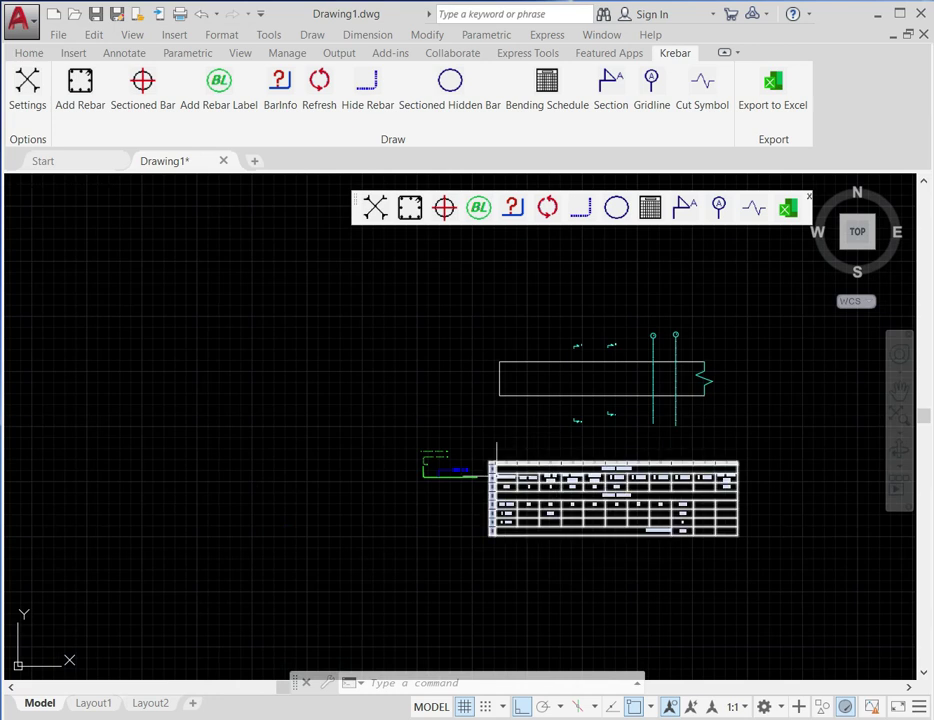
pyautogui.scroll(6, 455, 478)
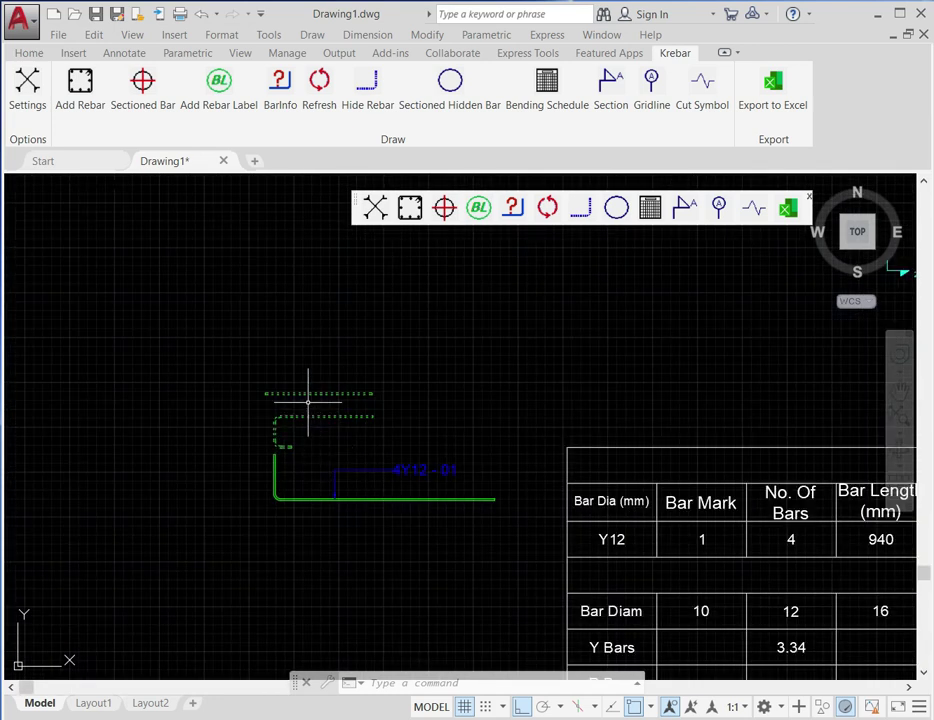
pyautogui.scroll(4, 307, 402)
pyautogui.scroll(-2, 302, 402)
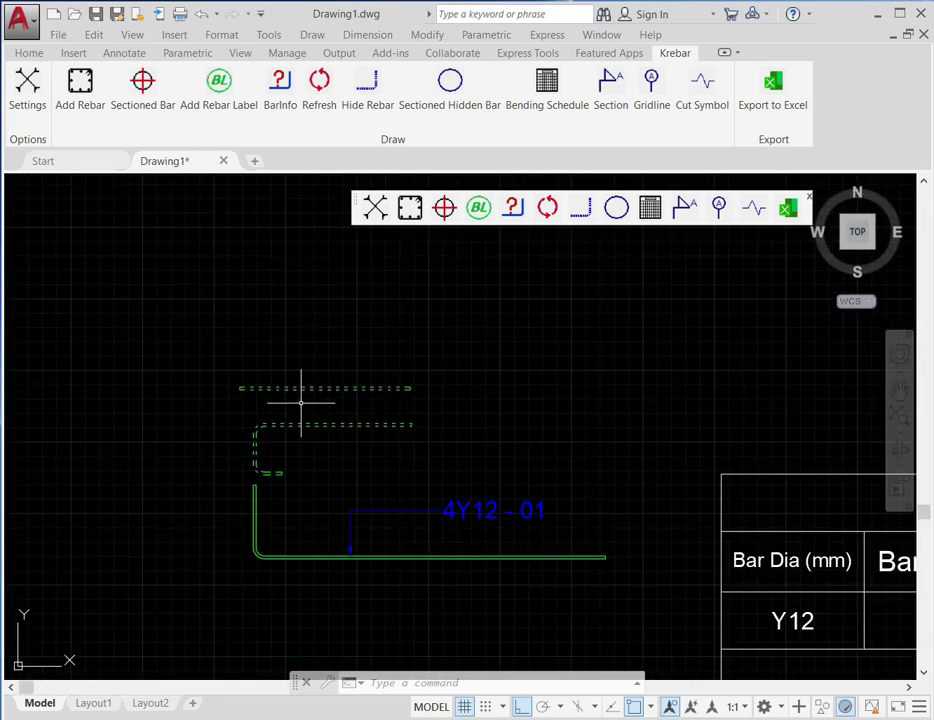
pyautogui.scroll(-3, 380, 410)
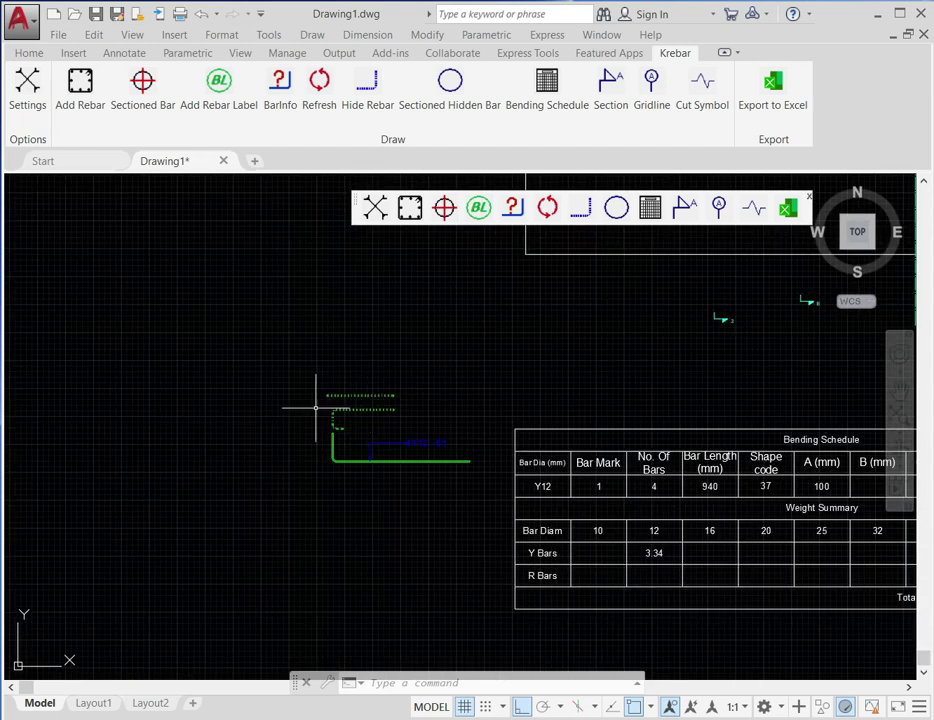
pyautogui.scroll(-3, 286, 402)
pyautogui.scroll(3, 455, 396)
pyautogui.scroll(4, 193, 381)
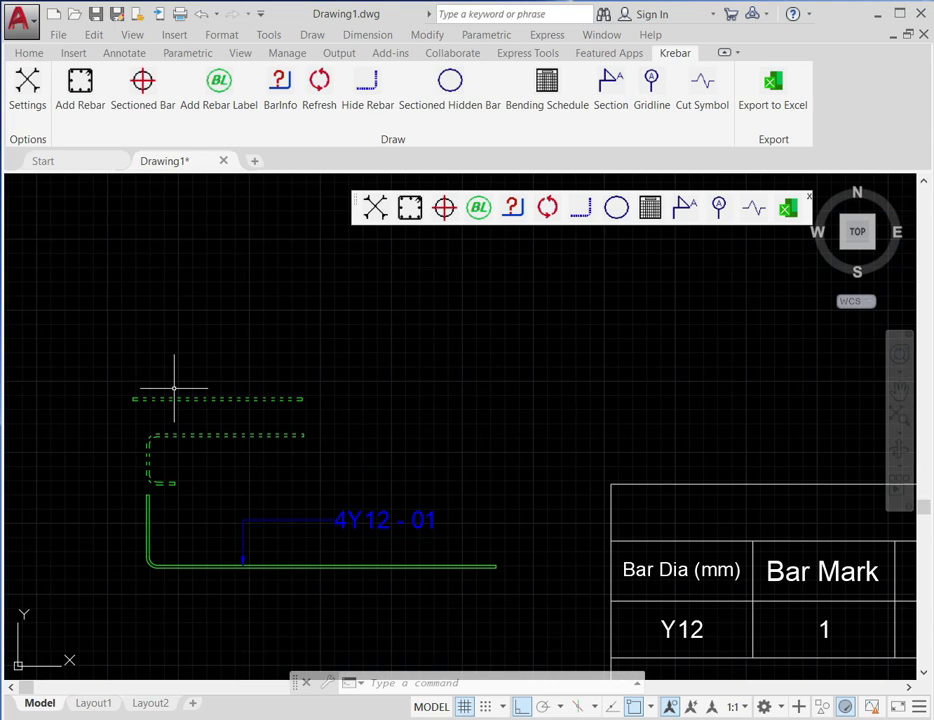
# Step: Window-select the top straight dashed hidden bar above the L-shaped 4Y12 - 01 bar
pyautogui.scroll(-2, 314, 364)
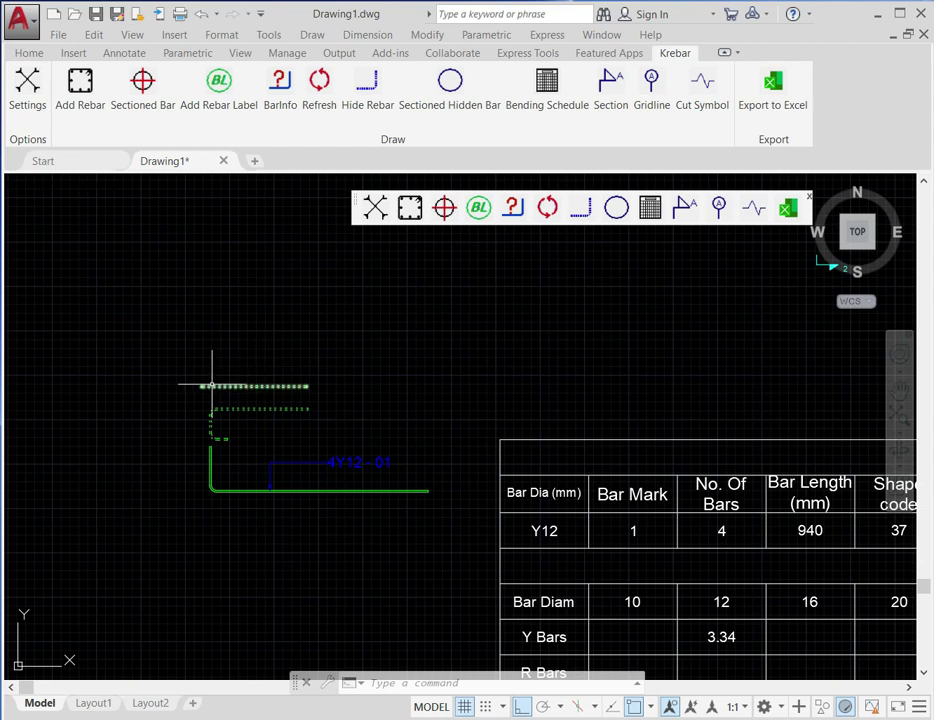
pyautogui.scroll(-2, 298, 318)
pyautogui.scroll(-4, 345, 378)
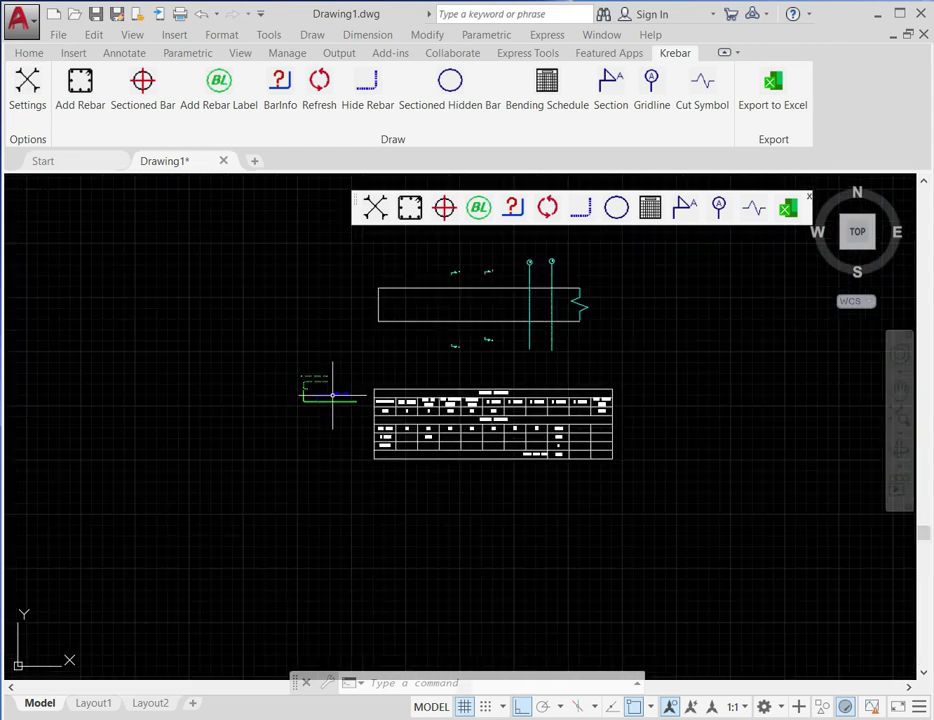
pyautogui.scroll(5, 330, 375)
pyautogui.scroll(3, 408, 402)
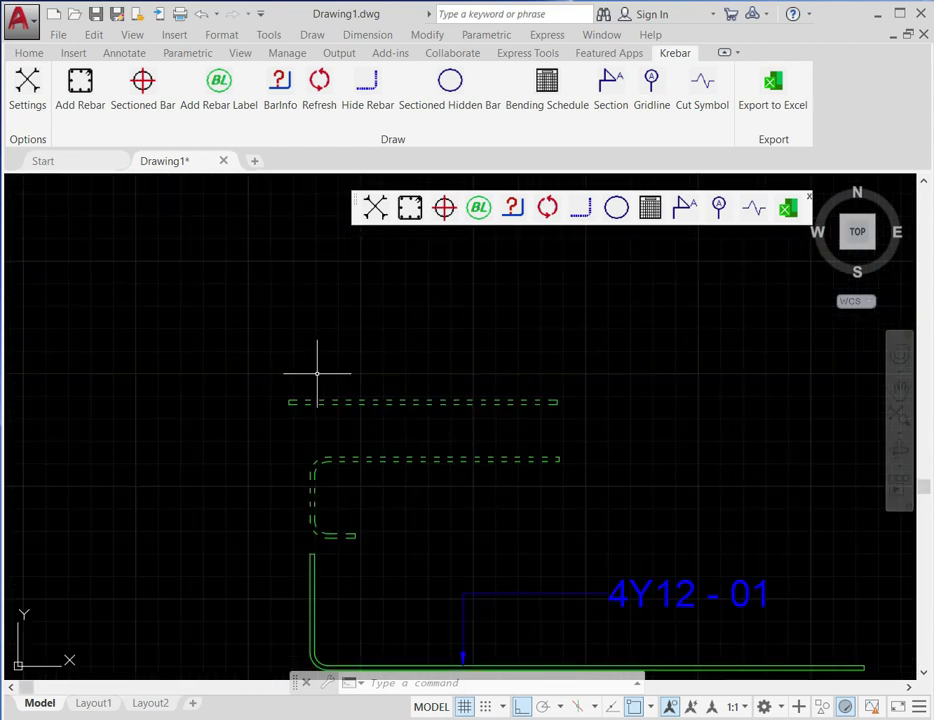
pyautogui.scroll(-6, 307, 378)
pyautogui.scroll(6, 370, 385)
pyautogui.scroll(-2, 381, 384)
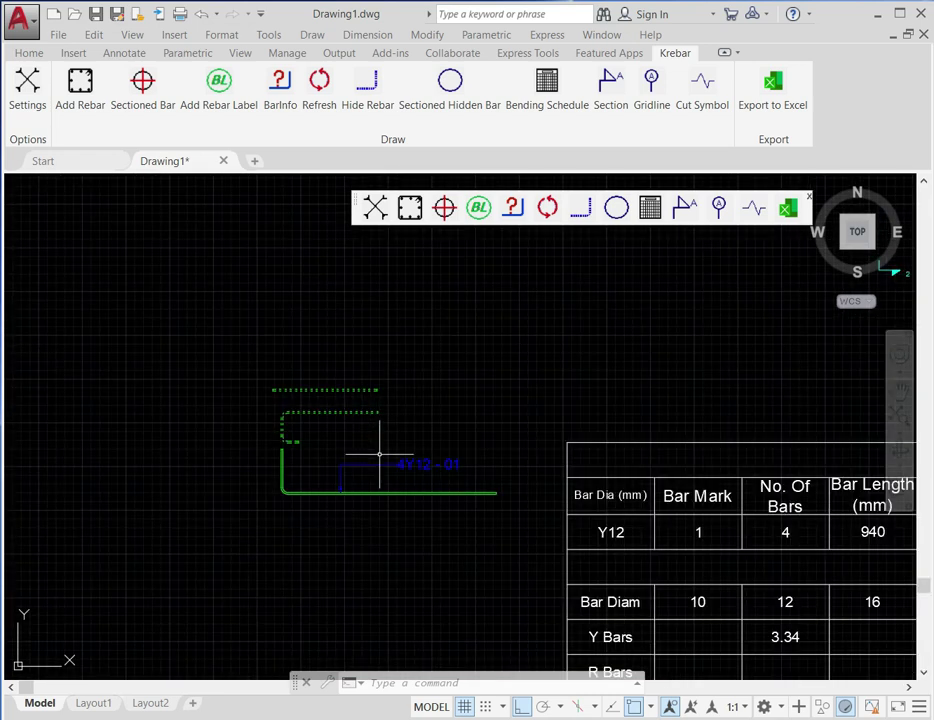
pyautogui.scroll(-1, 380, 457)
pyautogui.scroll(4, 312, 410)
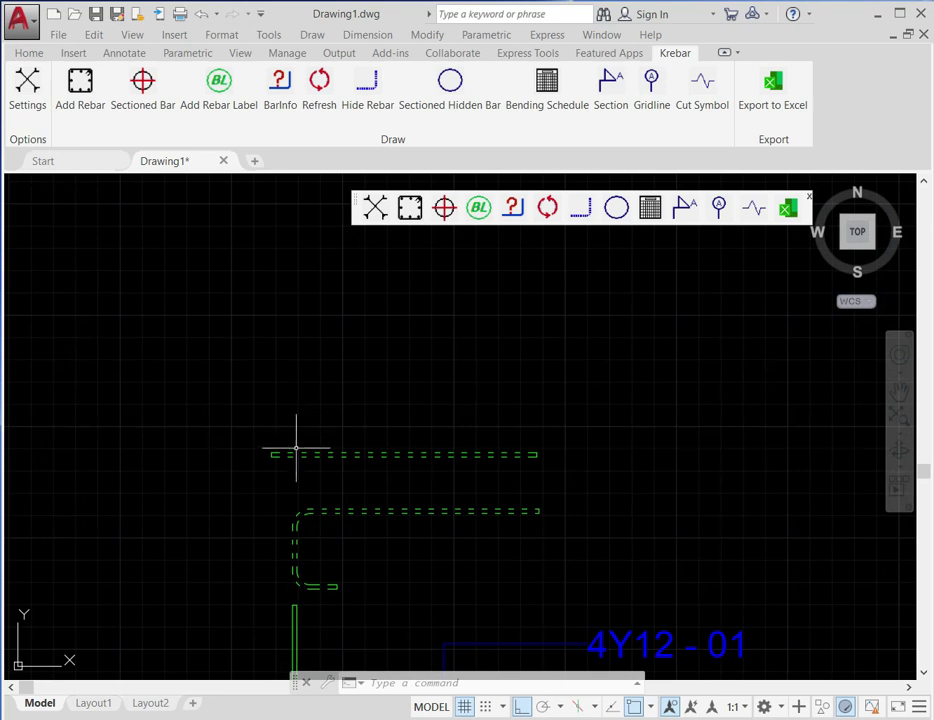
pyautogui.click(297, 441)
pyautogui.click(286, 458)
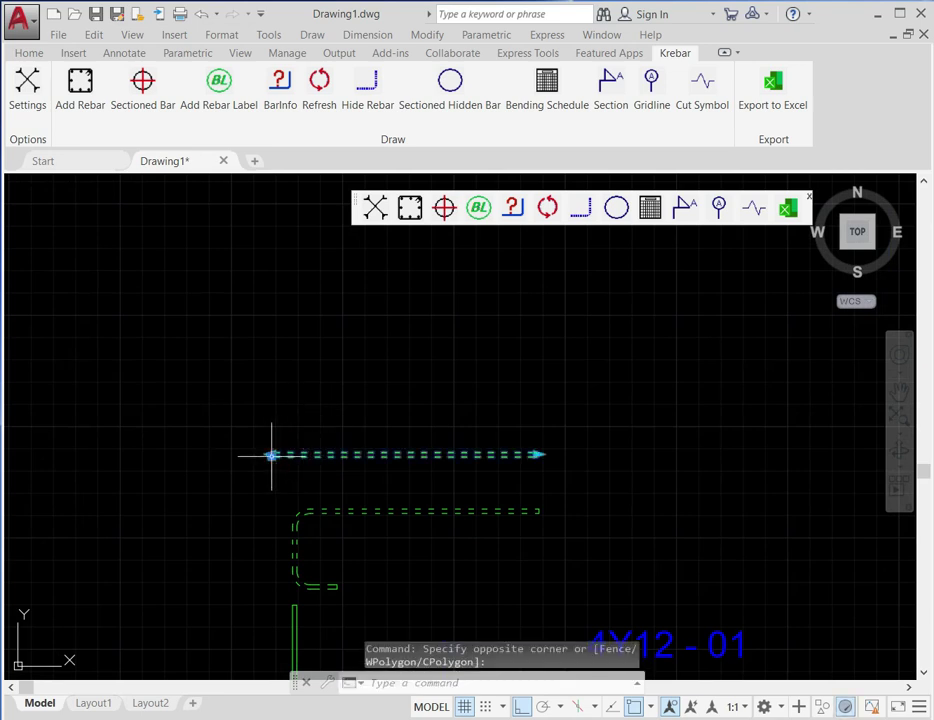
pyautogui.scroll(-2, 359, 388)
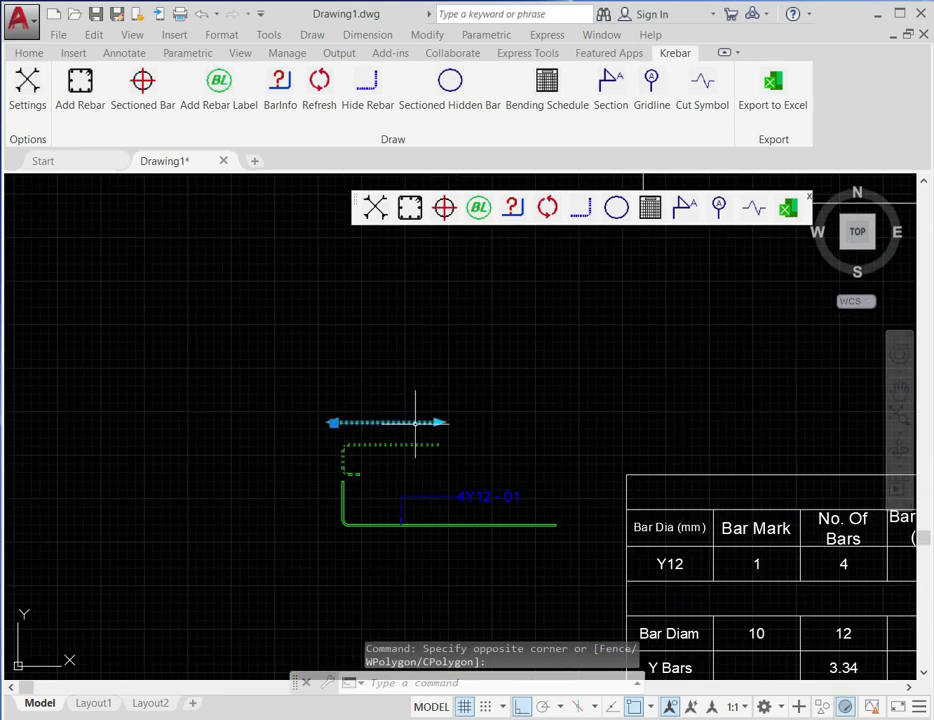